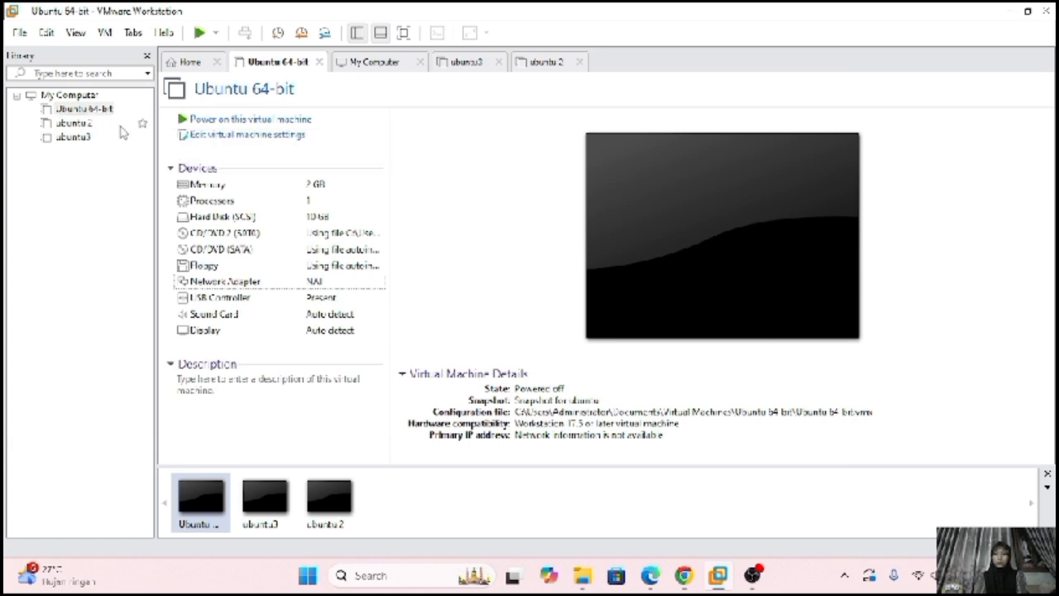
Check Ubuntu 64-bit's network adapter advanced settings and MAC address, closing without changes
{"action": "left_click", "coordinate": [199, 284]}
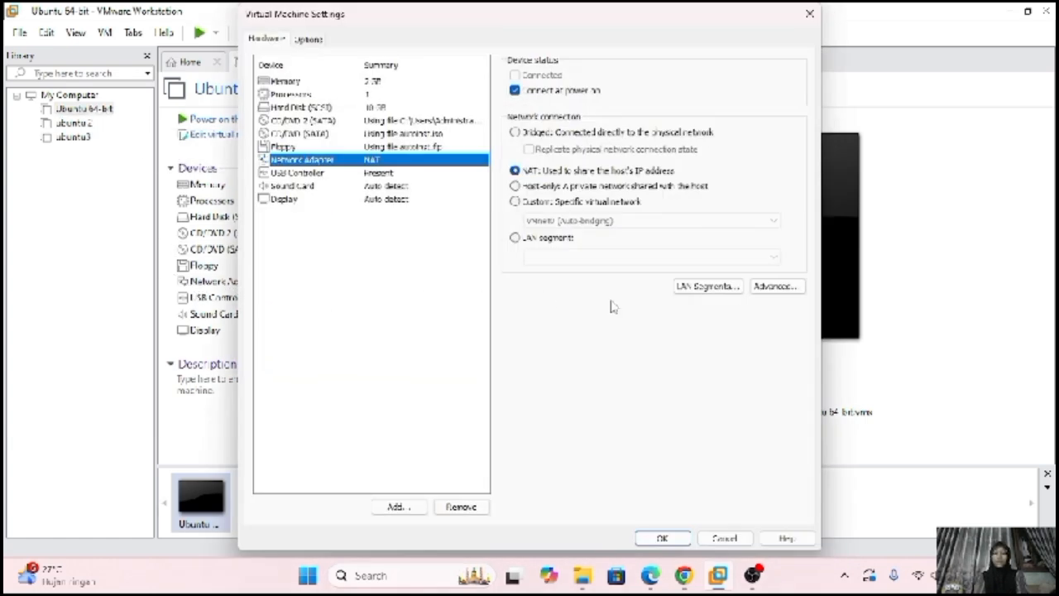
{"action": "left_click", "coordinate": [772, 286]}
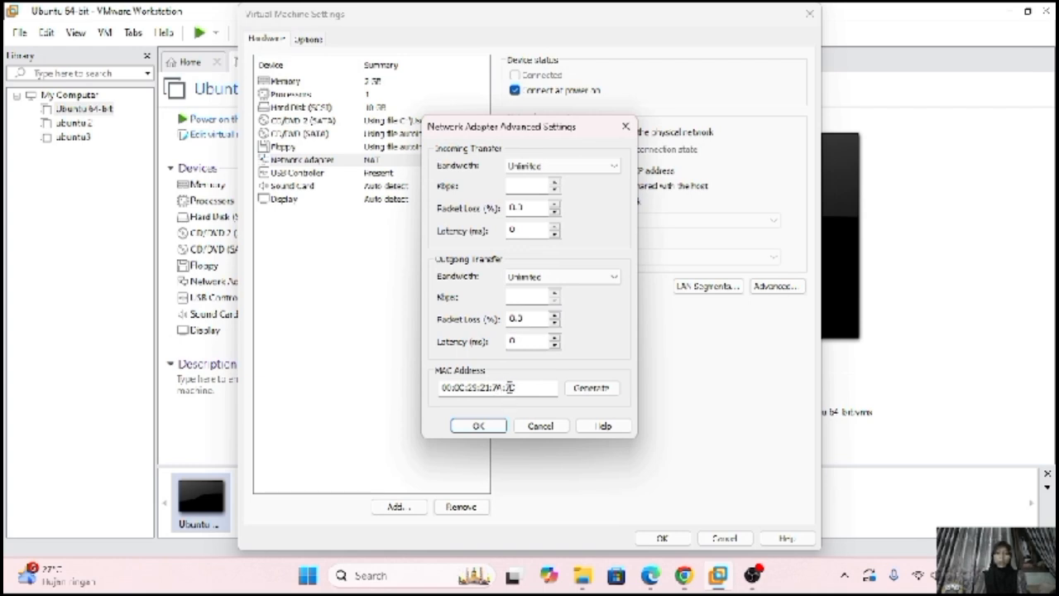
{"action": "left_click", "coordinate": [480, 425]}
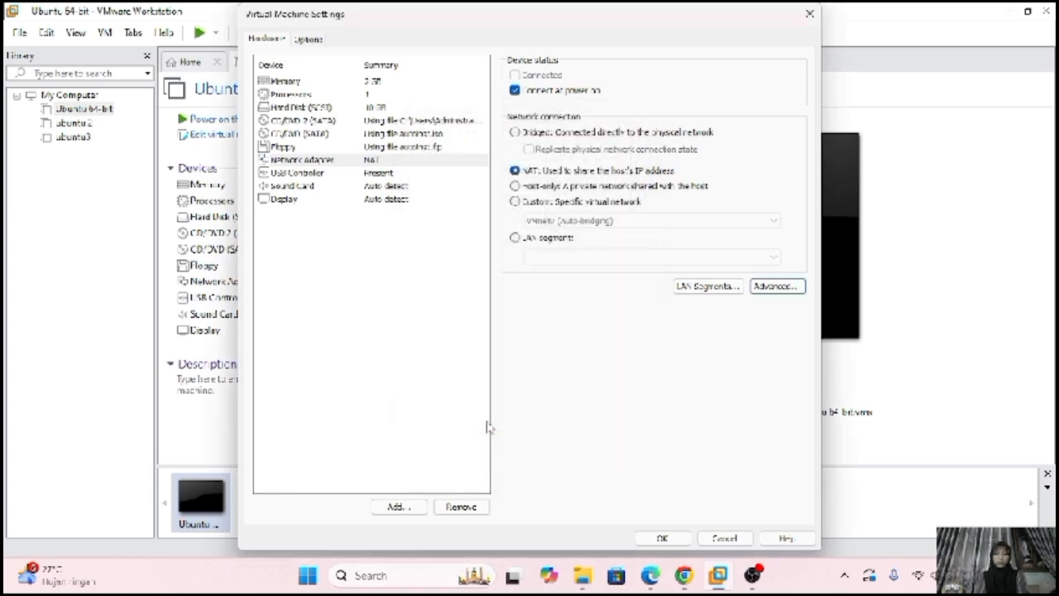
{"action": "left_click", "coordinate": [660, 539]}
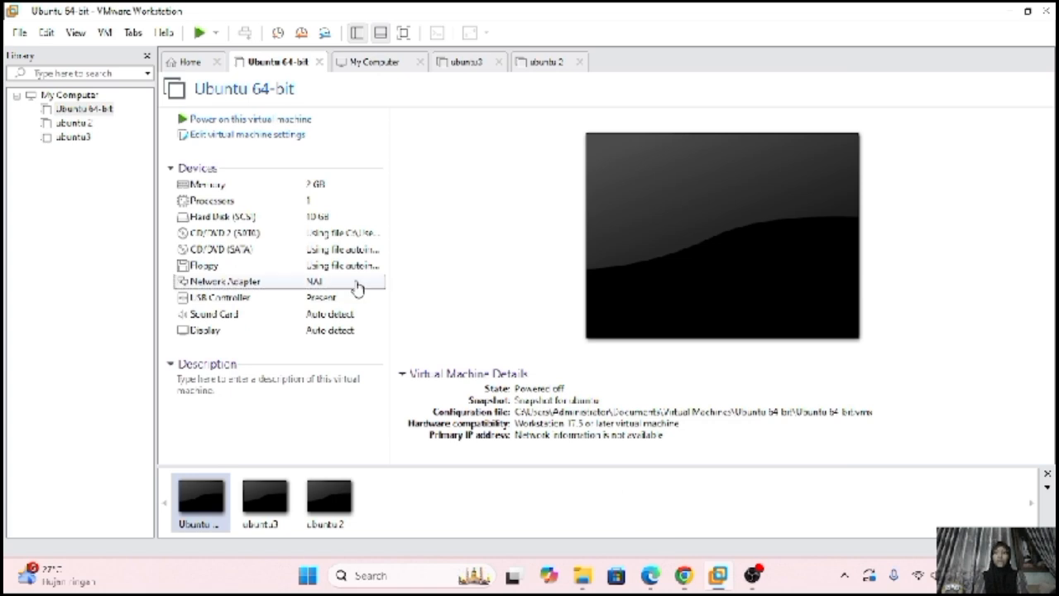
Confirm ubuntu 2's network adapter is on NAT and review its advanced settings
{"action": "left_click", "coordinate": [77, 126]}
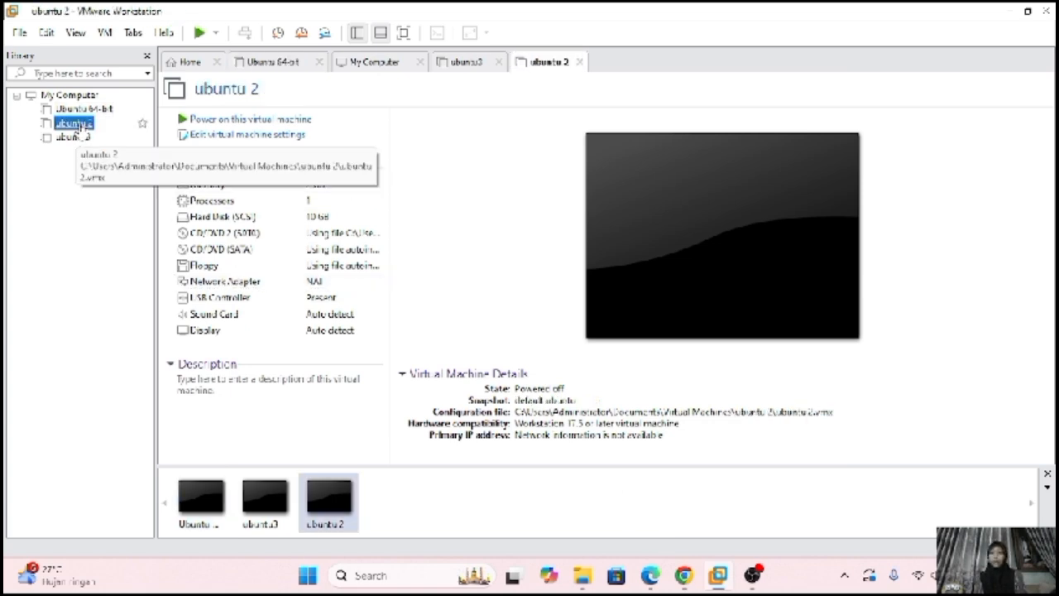
{"action": "double_click", "coordinate": [209, 283]}
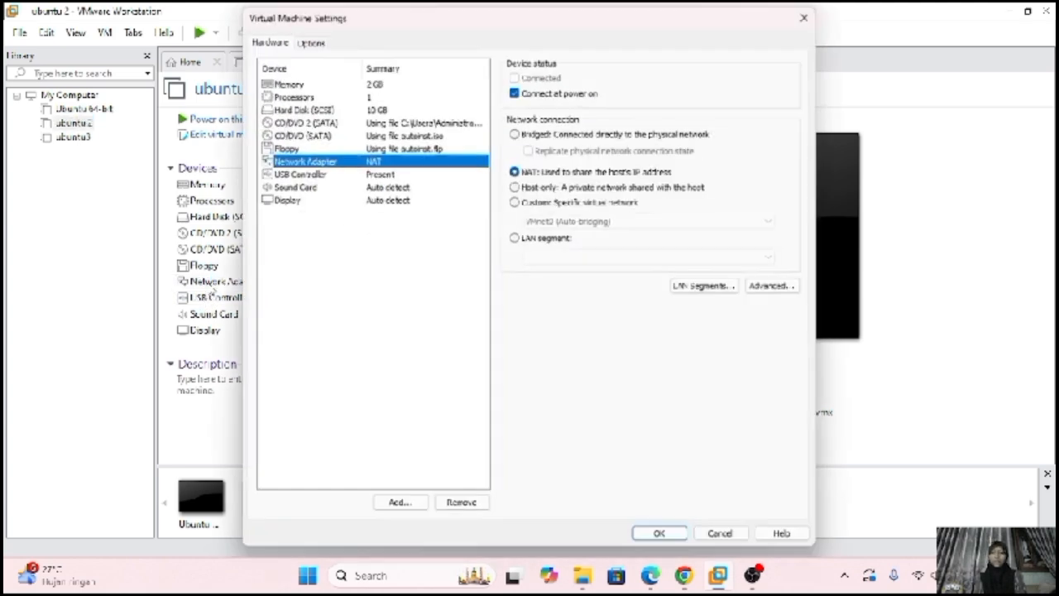
{"action": "left_click", "coordinate": [769, 288]}
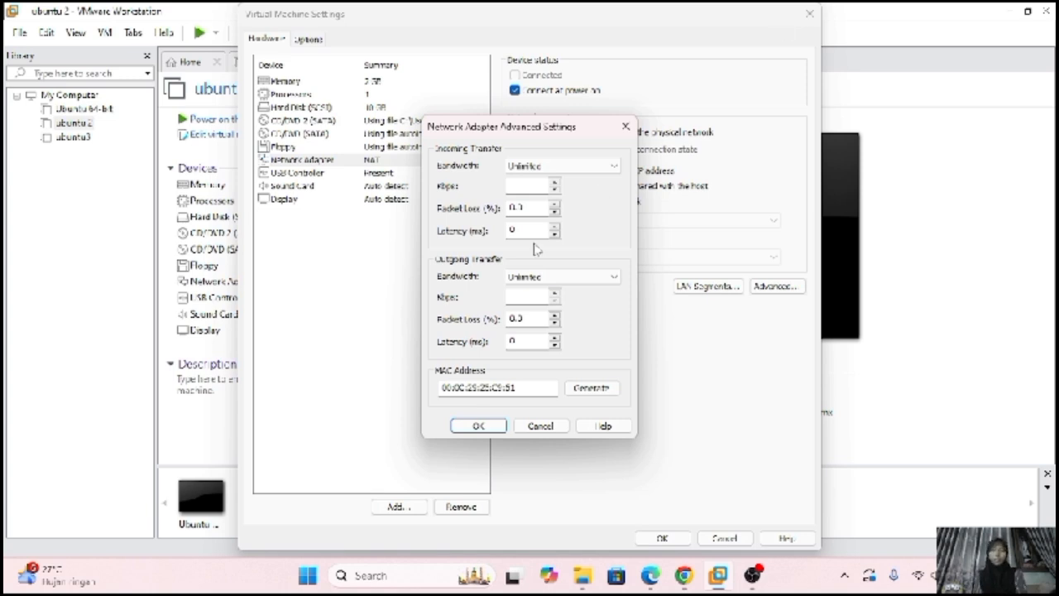
{"action": "left_click", "coordinate": [478, 425]}
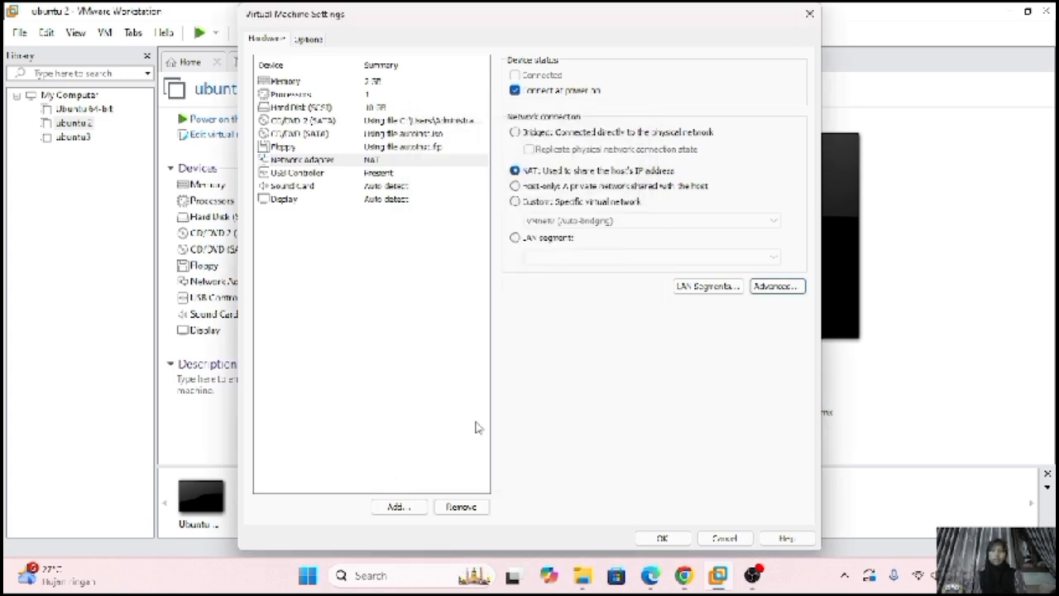
{"action": "left_click", "coordinate": [662, 538]}
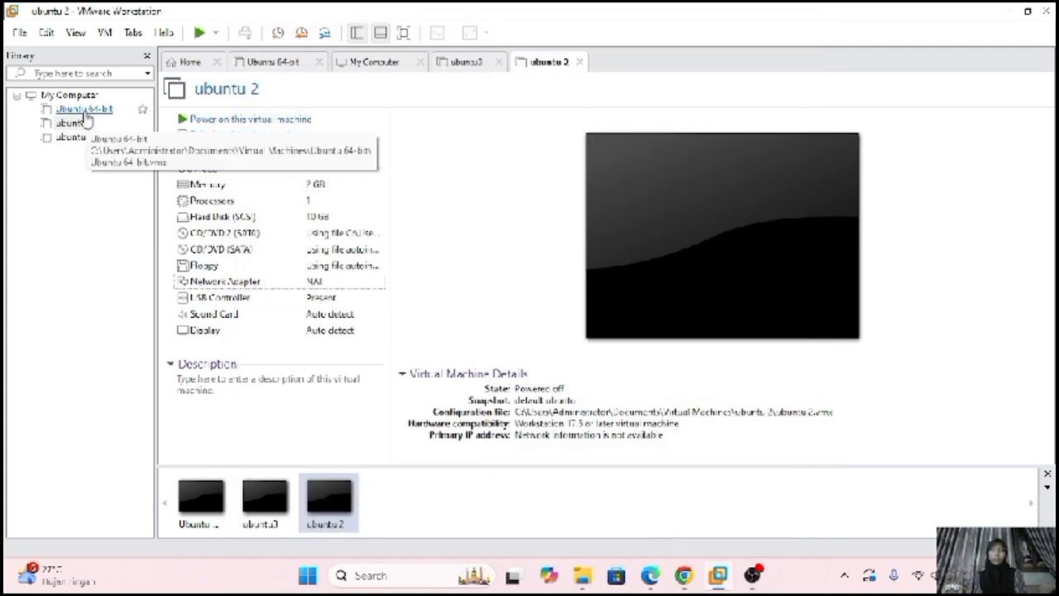
Generate and accept the new MAC address 00:50:56:3F:23:4D for ubuntu3's NAT adapter
{"action": "left_click", "coordinate": [75, 136]}
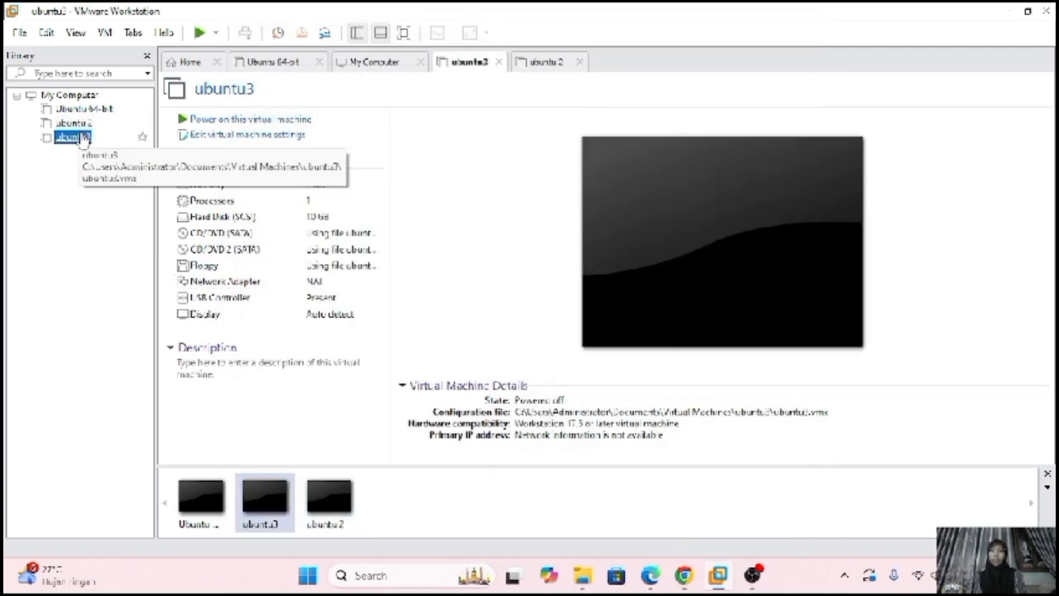
{"action": "left_click", "coordinate": [211, 285]}
{"action": "double_click", "coordinate": [212, 286]}
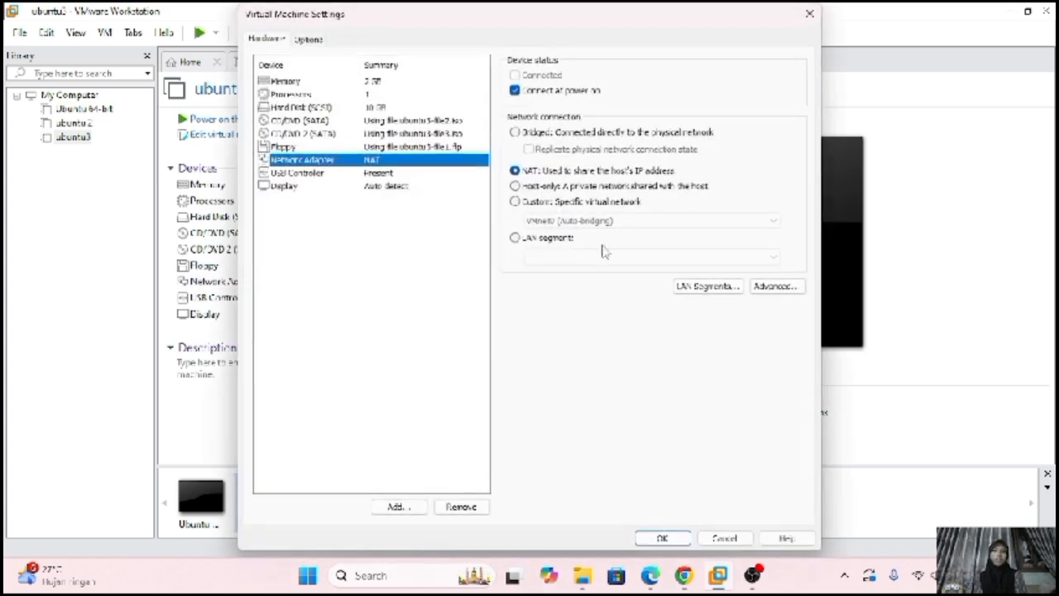
{"action": "left_click", "coordinate": [776, 286]}
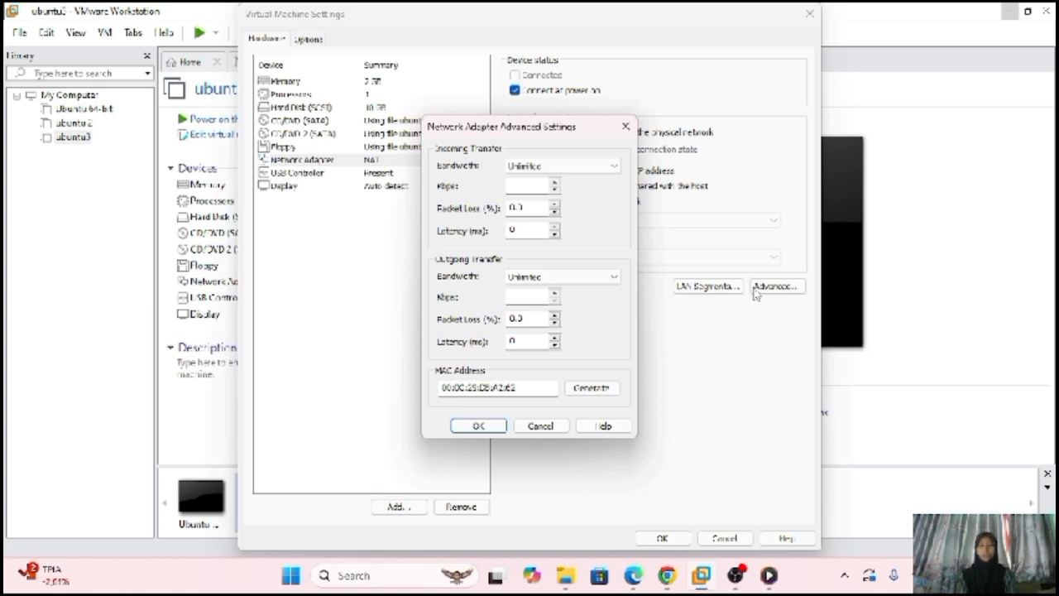
{"action": "left_click", "coordinate": [591, 388]}
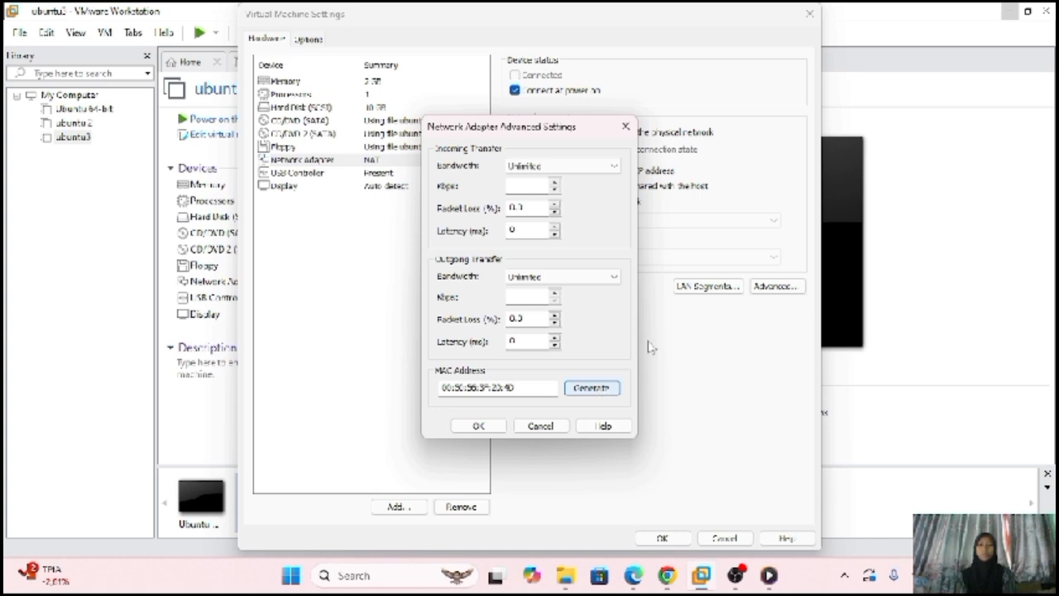
{"action": "left_click", "coordinate": [478, 425]}
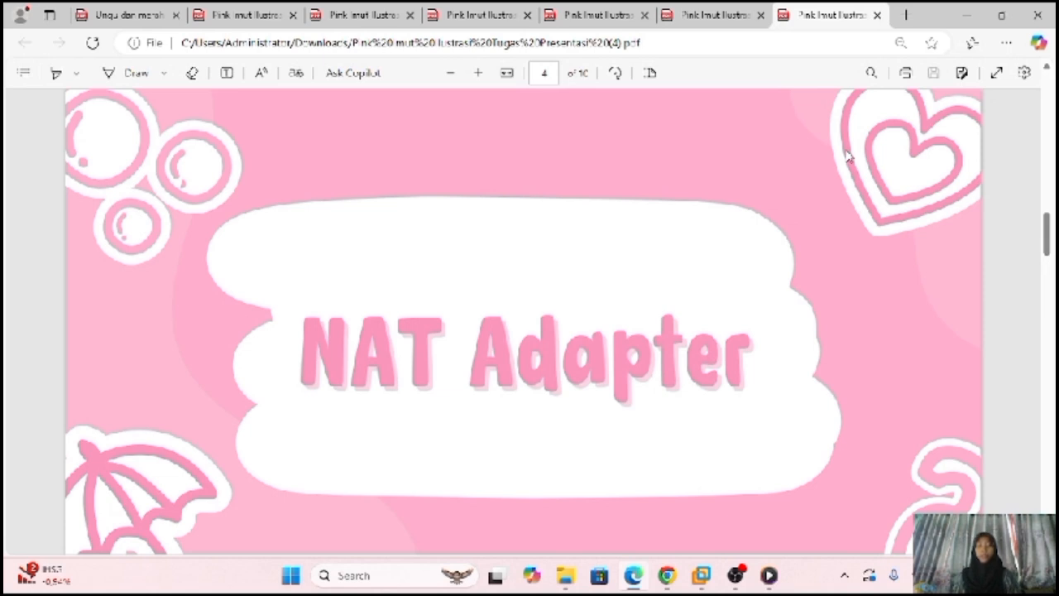
Scroll the presentation from the NAT Adapter slide to the page 6 NAT network diagrams
{"action": "scroll", "coordinate": [847, 158], "scroll_direction": "down", "scroll_amount": 5}
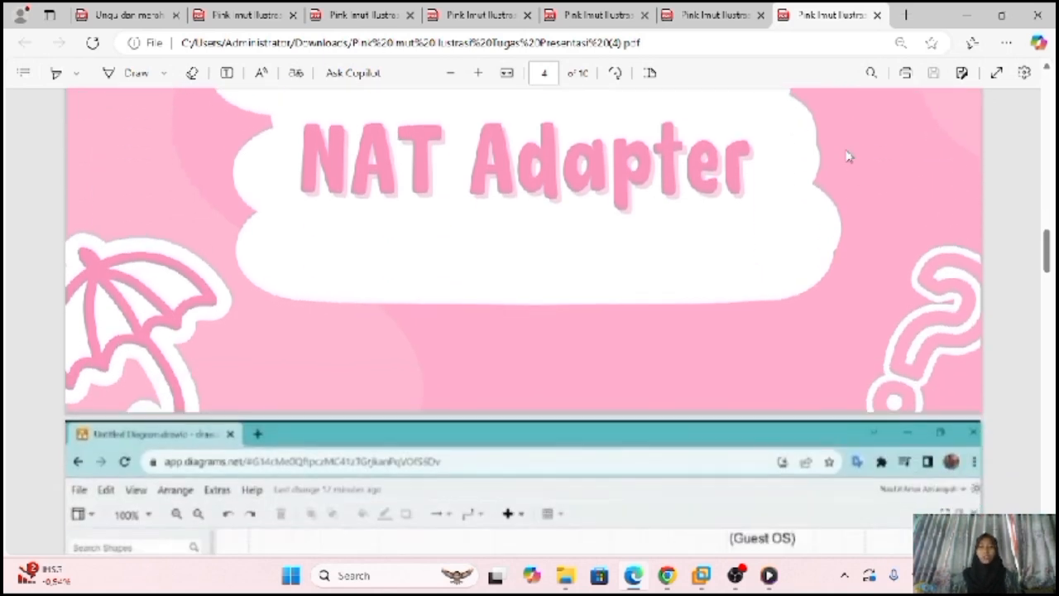
{"action": "scroll", "coordinate": [848, 157], "scroll_direction": "up", "scroll_amount": 1}
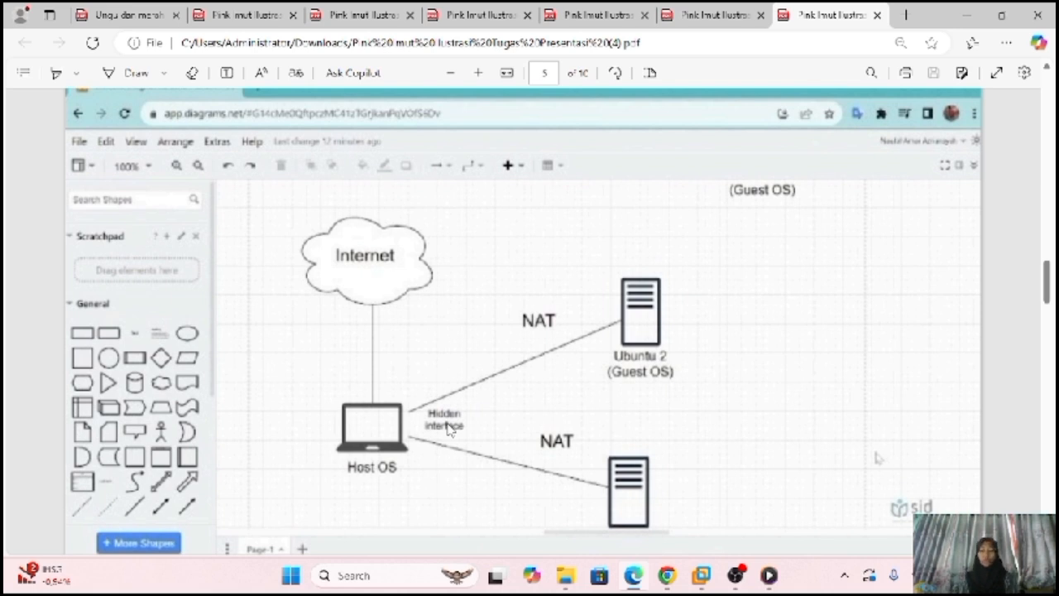
{"action": "scroll", "coordinate": [447, 426], "scroll_direction": "down", "scroll_amount": 5}
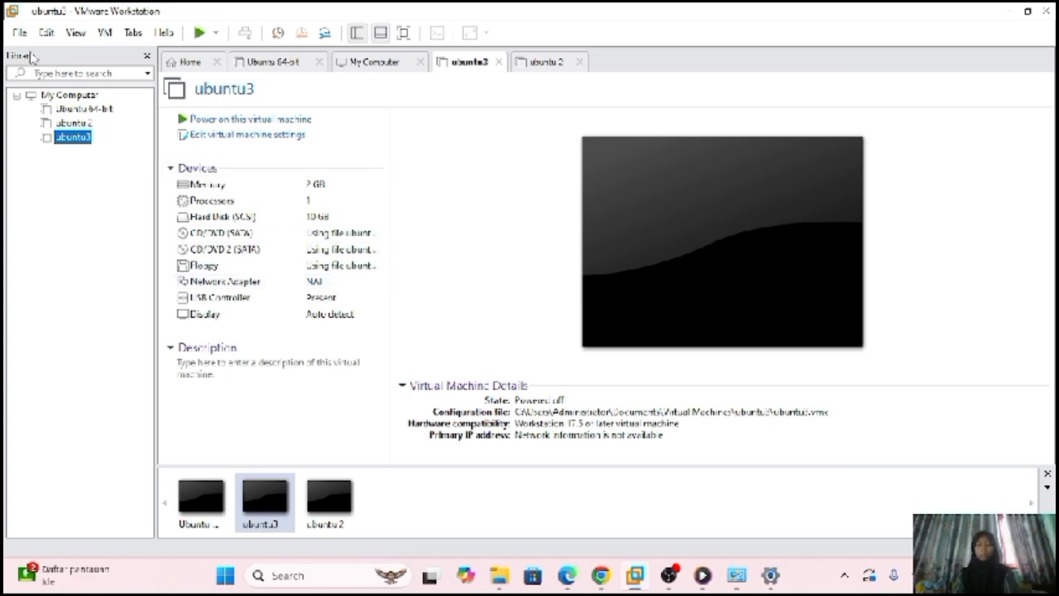
Open the Virtual Network Editor to check VMnet8 is NAT on 192.168.142.0
{"action": "left_click", "coordinate": [46, 33]}
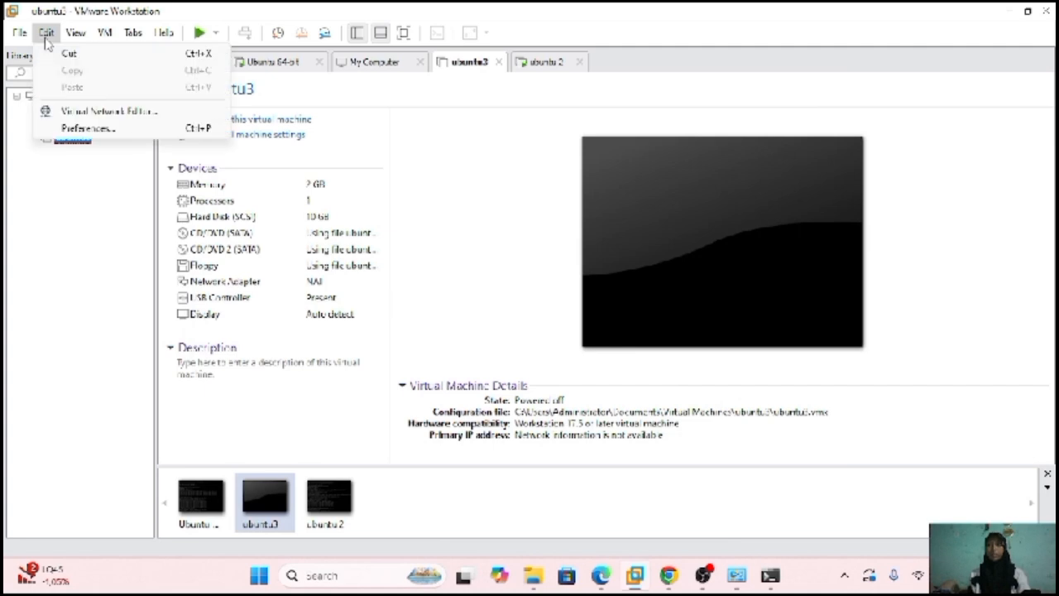
{"action": "left_click", "coordinate": [102, 114]}
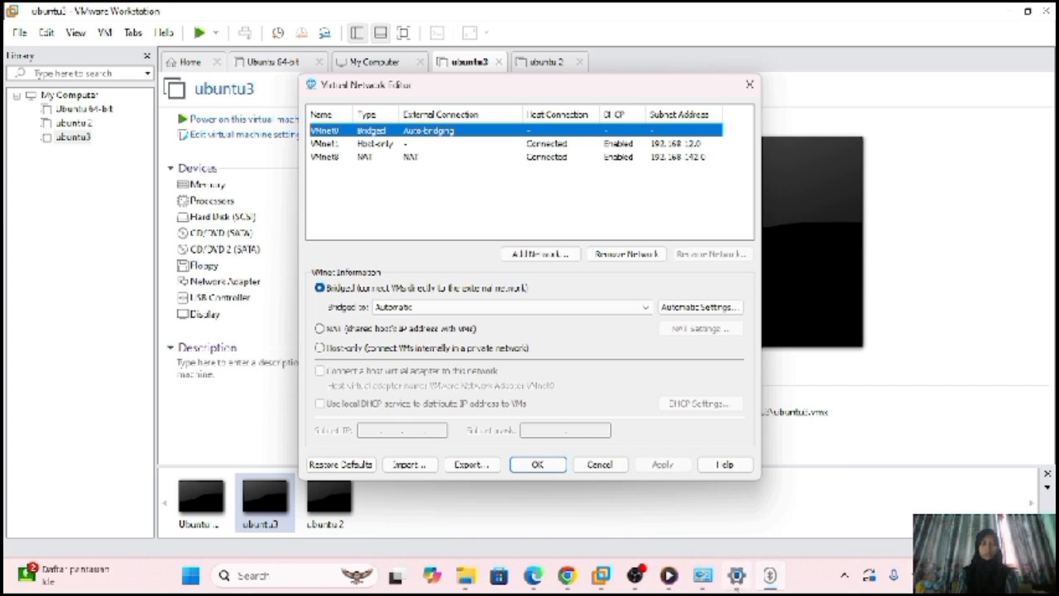
{"action": "left_click", "coordinate": [736, 575]}
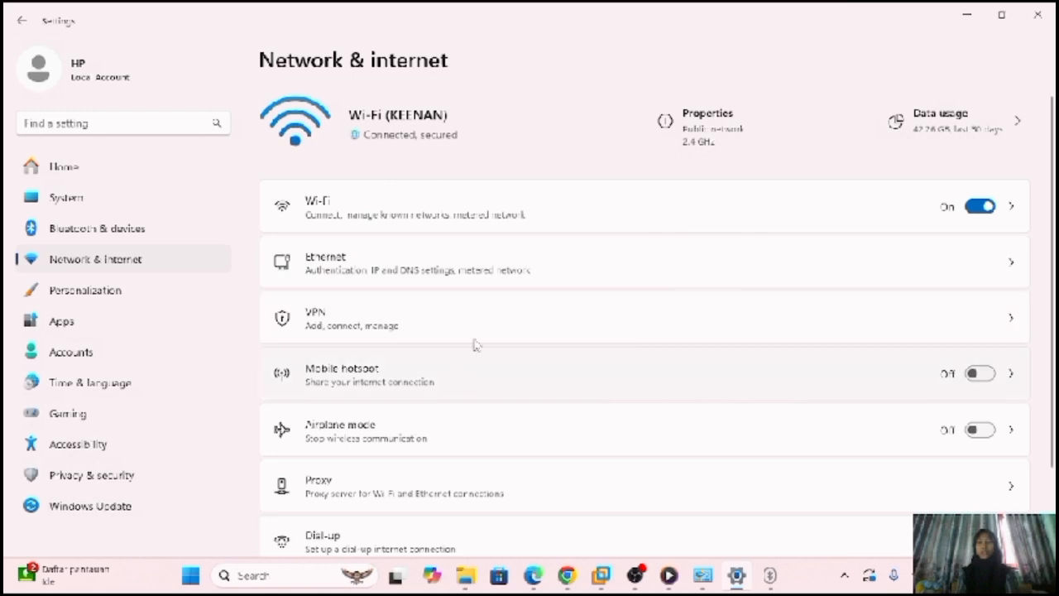
Open Control Panel's Network Connections list showing the VMnet1 and VMnet8 adapters
{"action": "mouse_move", "coordinate": [708, 579]}
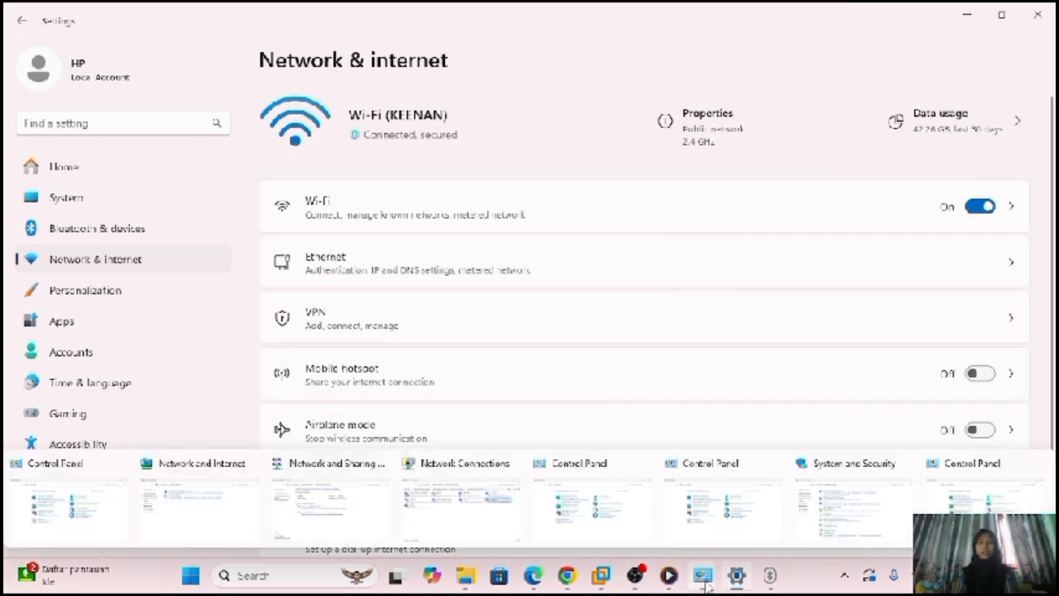
{"action": "mouse_move", "coordinate": [951, 517]}
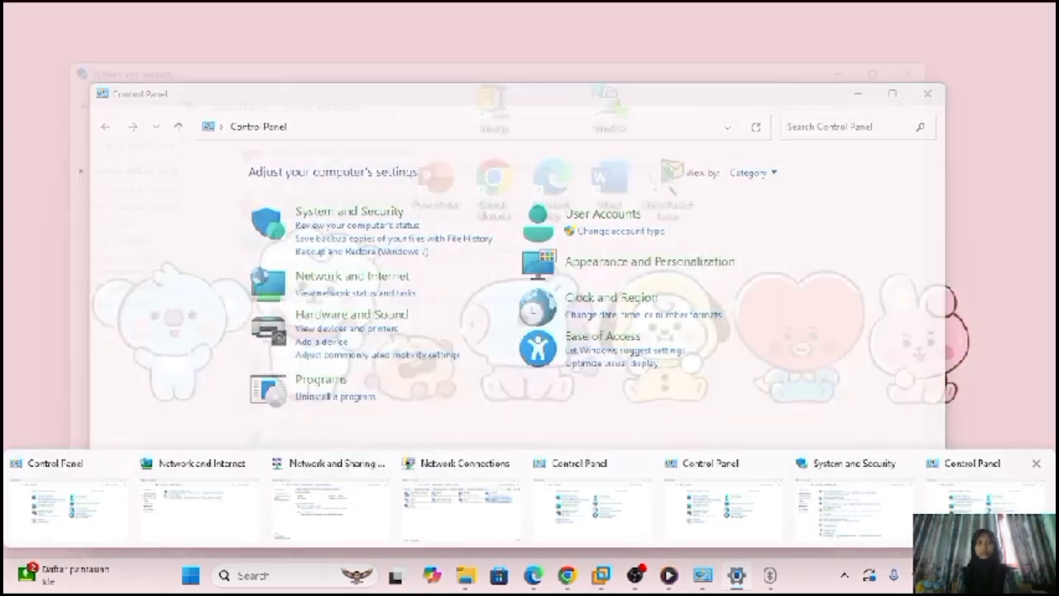
{"action": "left_click", "coordinate": [972, 500]}
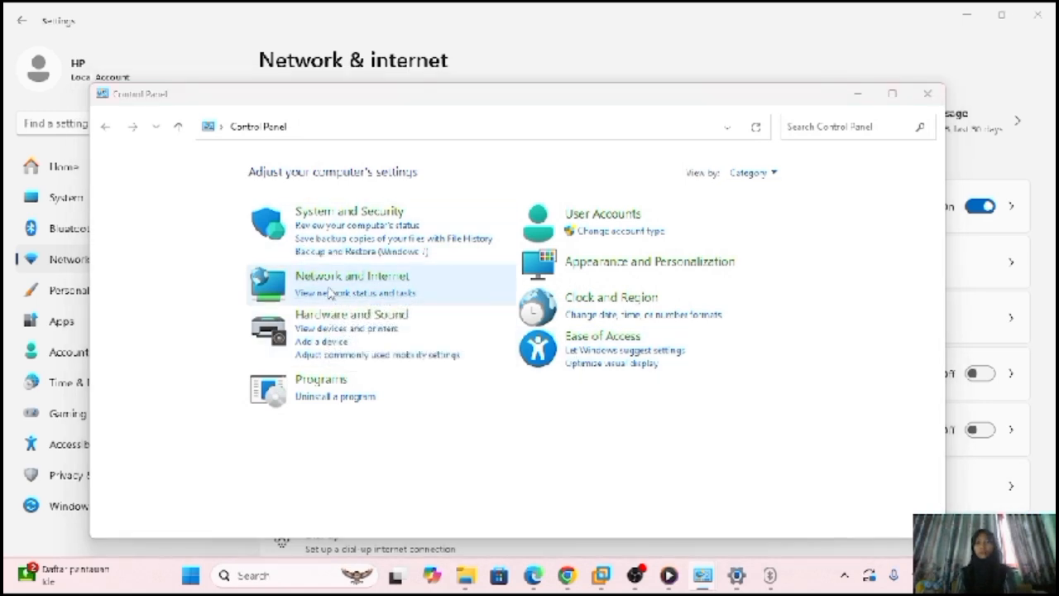
{"action": "left_click", "coordinate": [331, 294]}
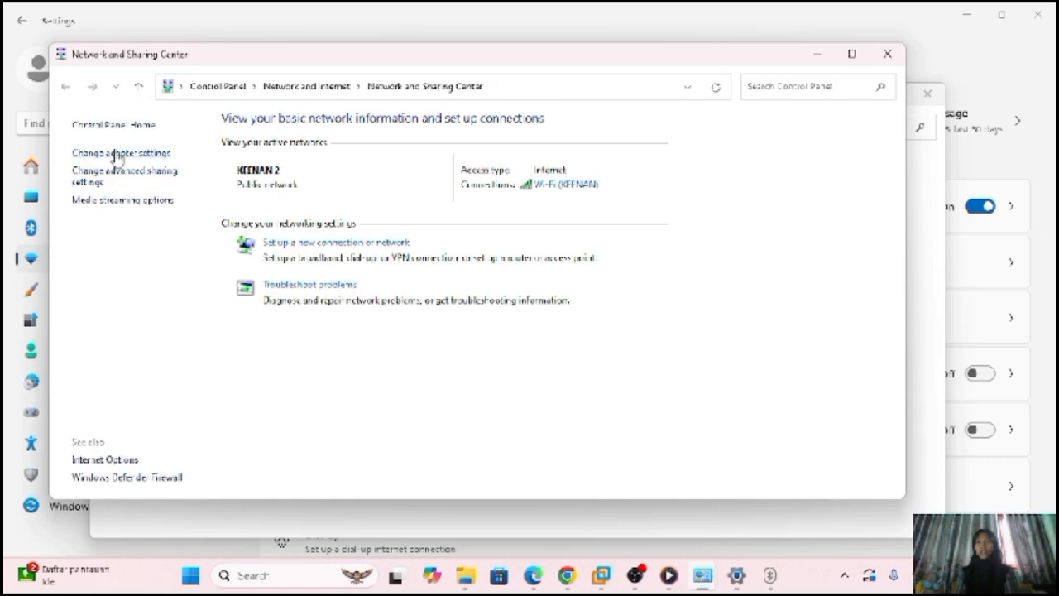
{"action": "left_click", "coordinate": [119, 155]}
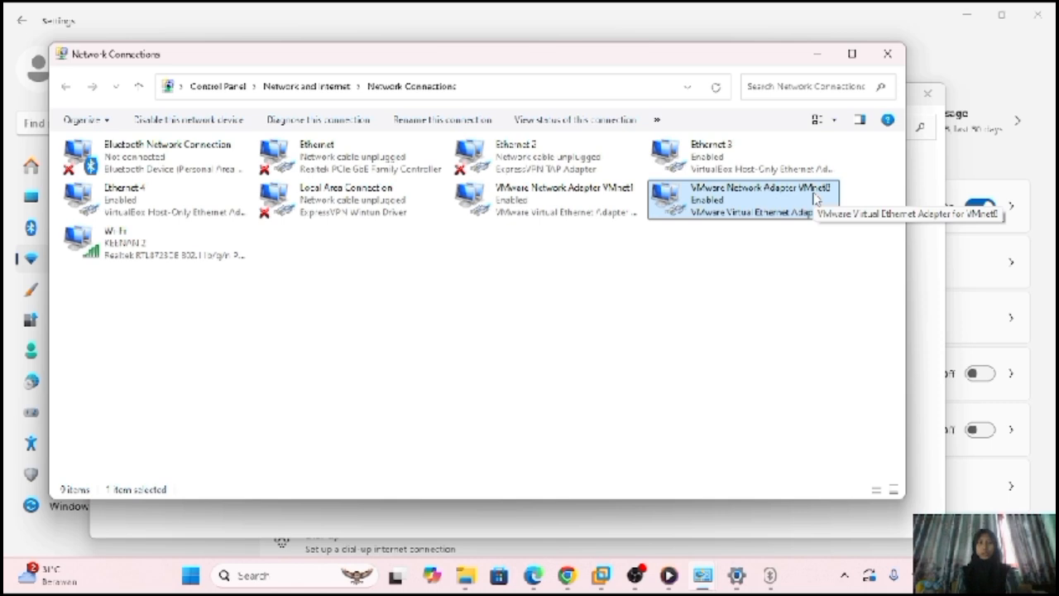
Show VMnet8's details: IPv4 192.168.142.1, subnet 255.255.255.0, DHCP server 192.168.142.254
{"action": "double_click", "coordinate": [780, 204]}
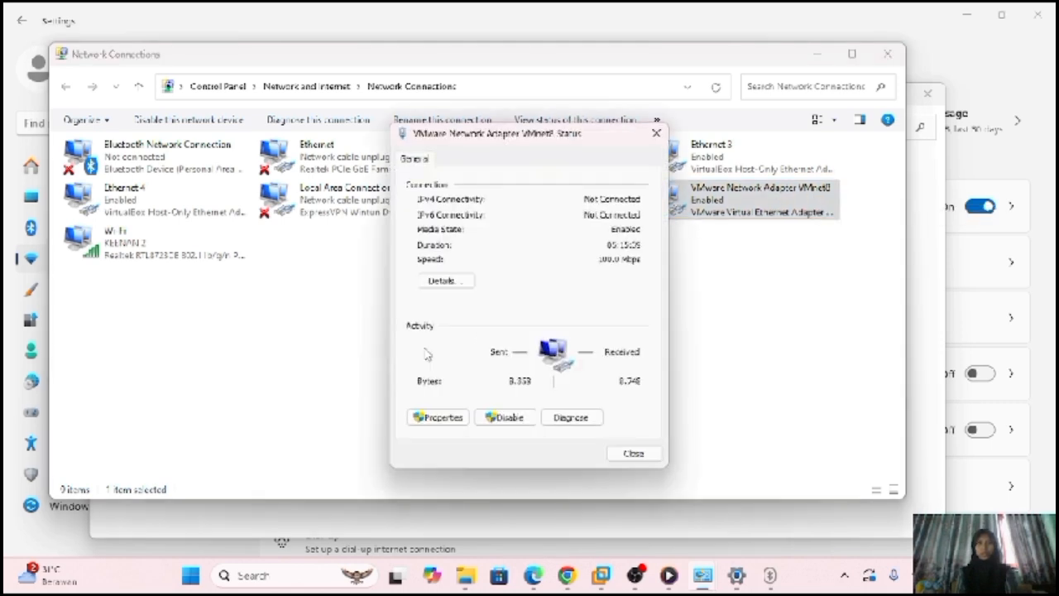
{"action": "left_click", "coordinate": [442, 281]}
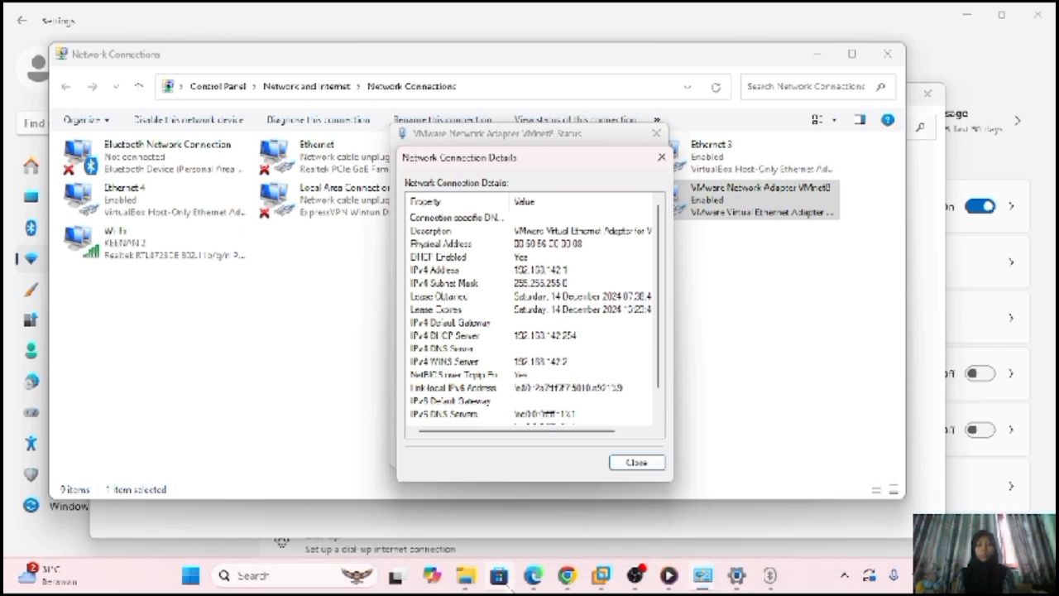
Bring back the page 6 diagram linking the host through vmnet8 to NAT Ubuntu guests
{"action": "mouse_move", "coordinate": [536, 583]}
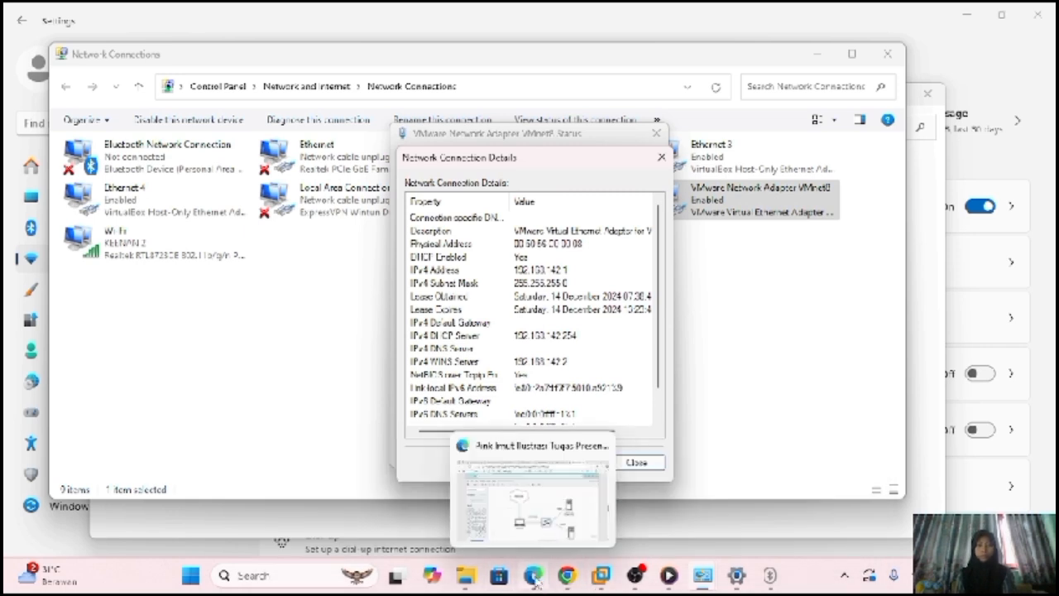
{"action": "left_click", "coordinate": [548, 498]}
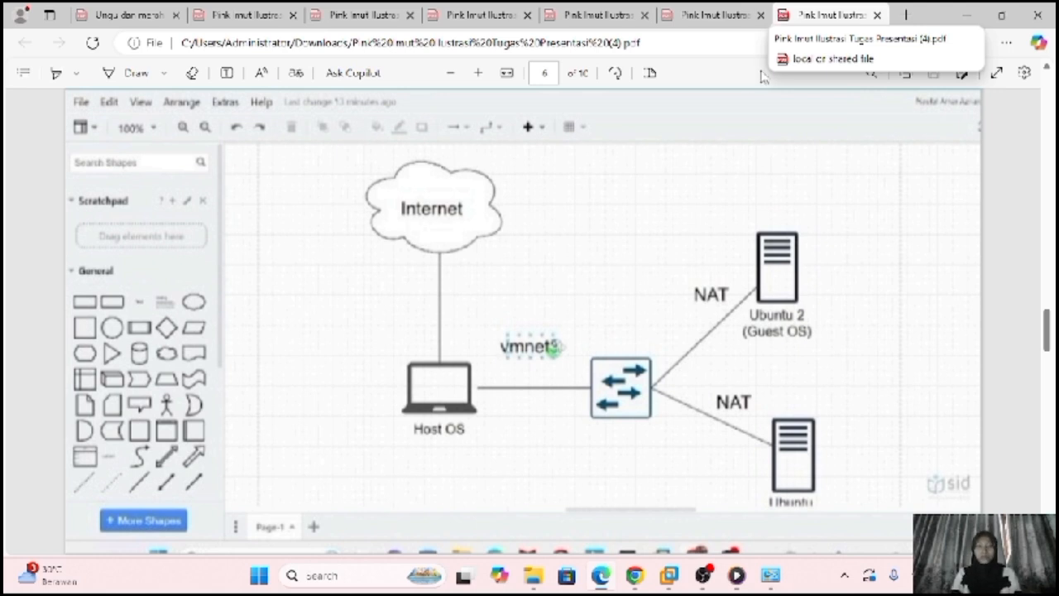
Return to VMware Workstation and power on the Ubuntu 64-bit virtual machine
{"action": "mouse_move", "coordinate": [668, 584]}
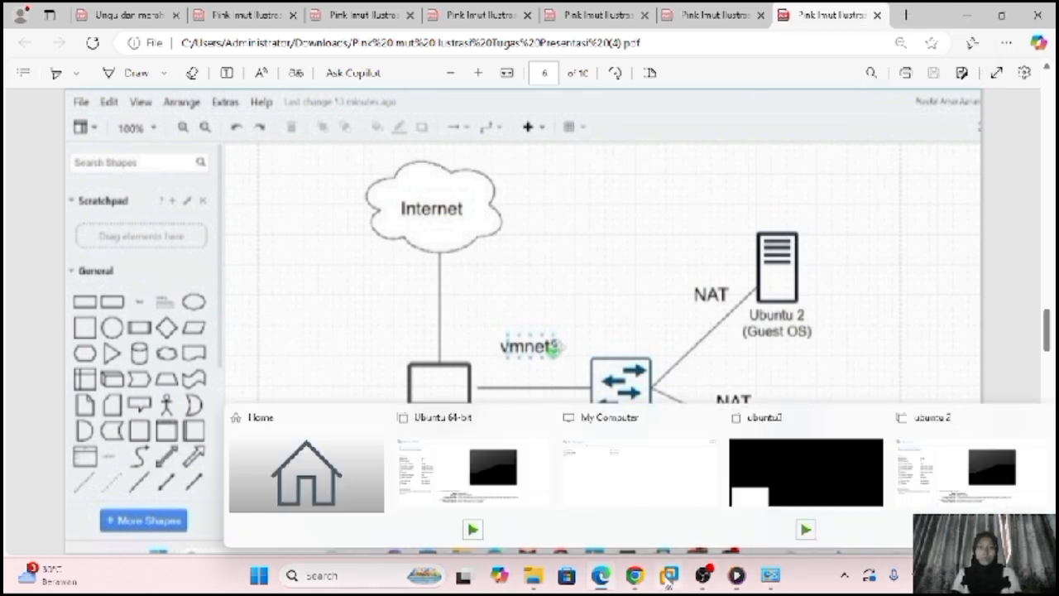
{"action": "left_click", "coordinate": [449, 478]}
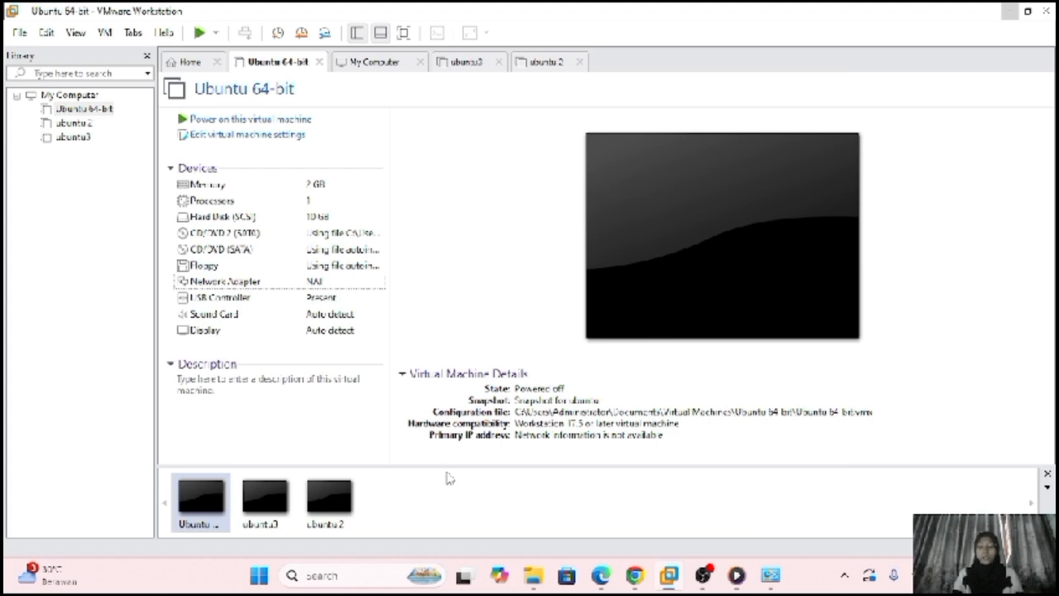
{"action": "left_click", "coordinate": [200, 34]}
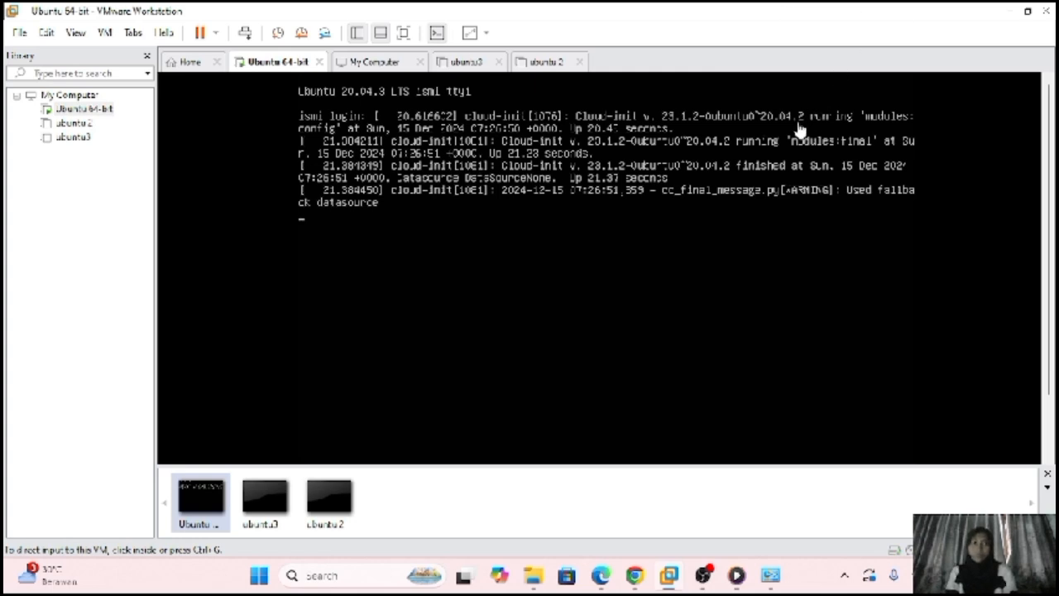
Log in to Ubuntu 64-bit's console with the user's username and password
{"action": "left_click", "coordinate": [613, 273]}
{"action": "key", "text": "Return"}
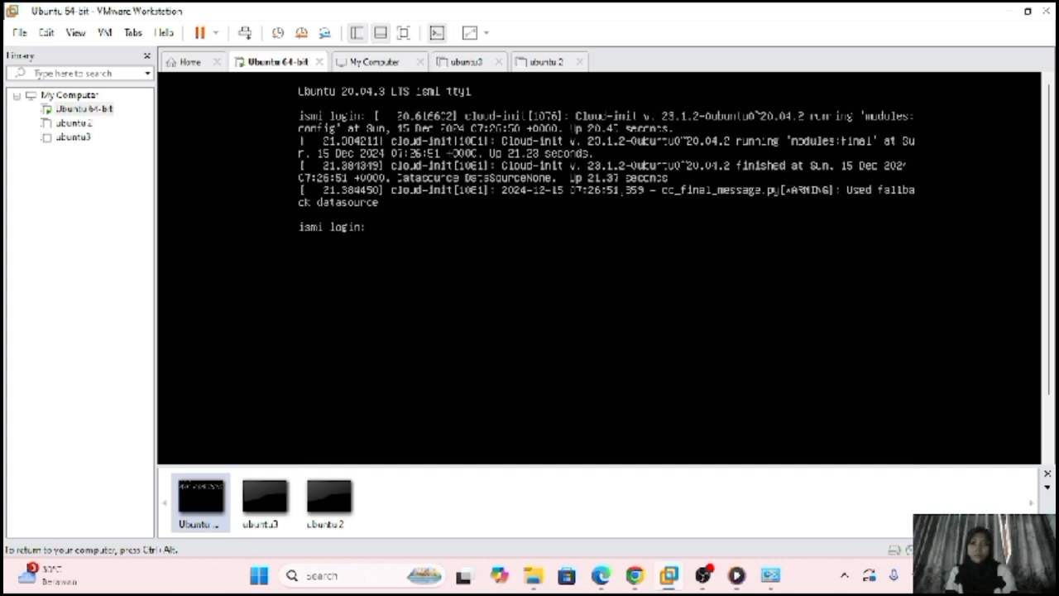
{"action": "type", "text": "ismi"}
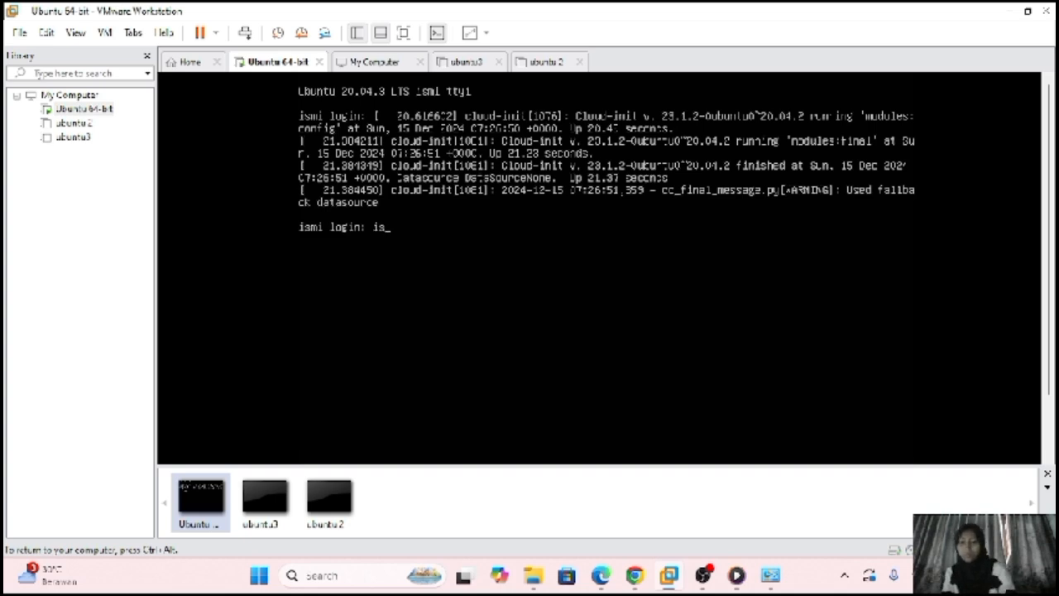
{"action": "key", "text": "Return"}
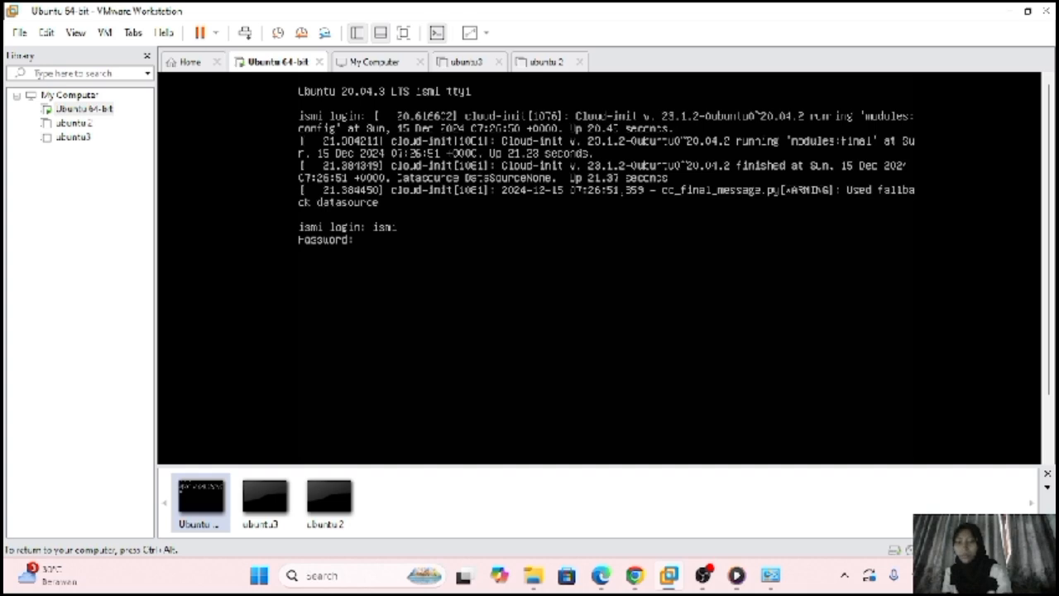
{"action": "key", "text": "Return"}
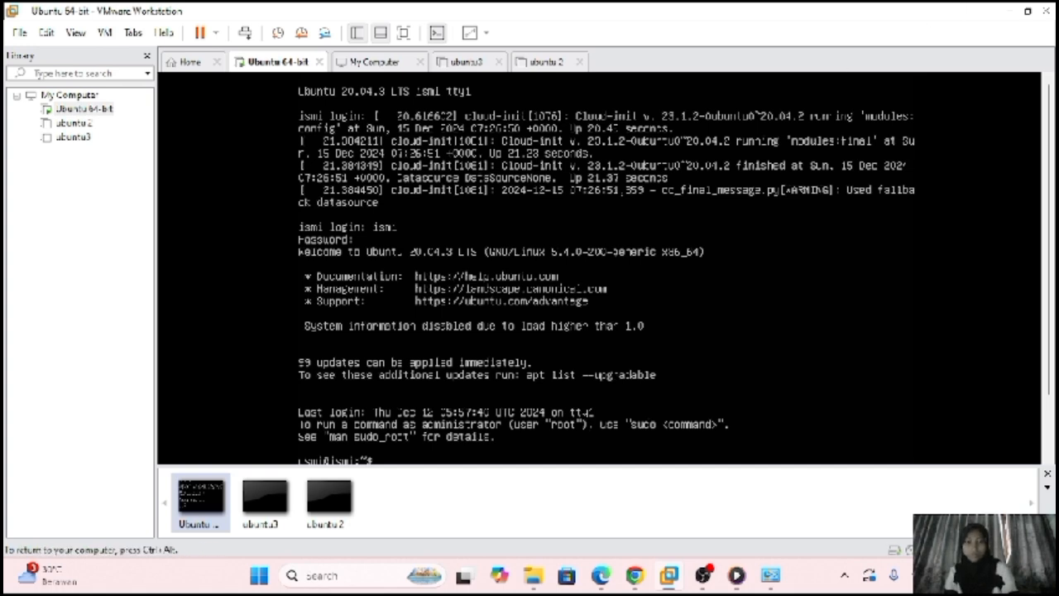
Regain keyboard control of the console and enter clear at the shell prompt
{"action": "key", "text": "ctrl+alt"}
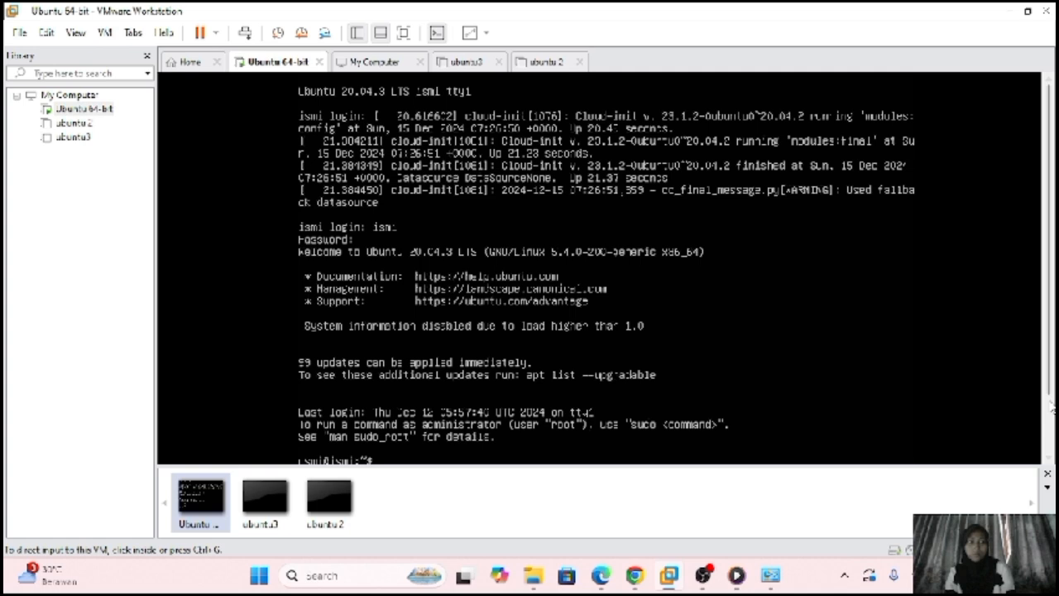
{"action": "left_click", "coordinate": [1049, 461]}
{"action": "left_click", "coordinate": [1049, 461]}
{"action": "left_click", "coordinate": [1049, 461]}
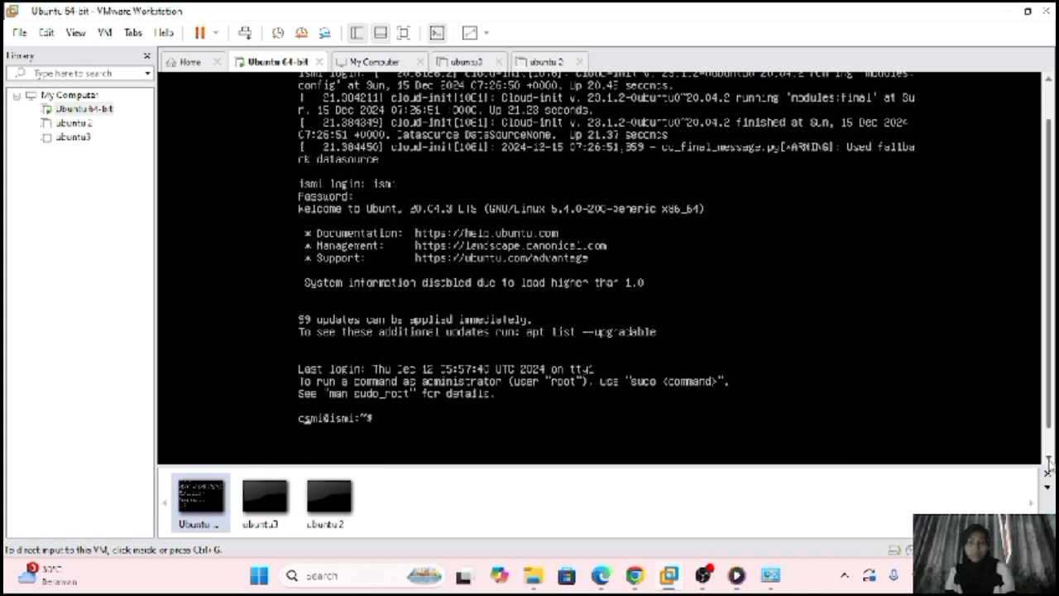
{"action": "left_click", "coordinate": [999, 455]}
{"action": "key", "text": "Return"}
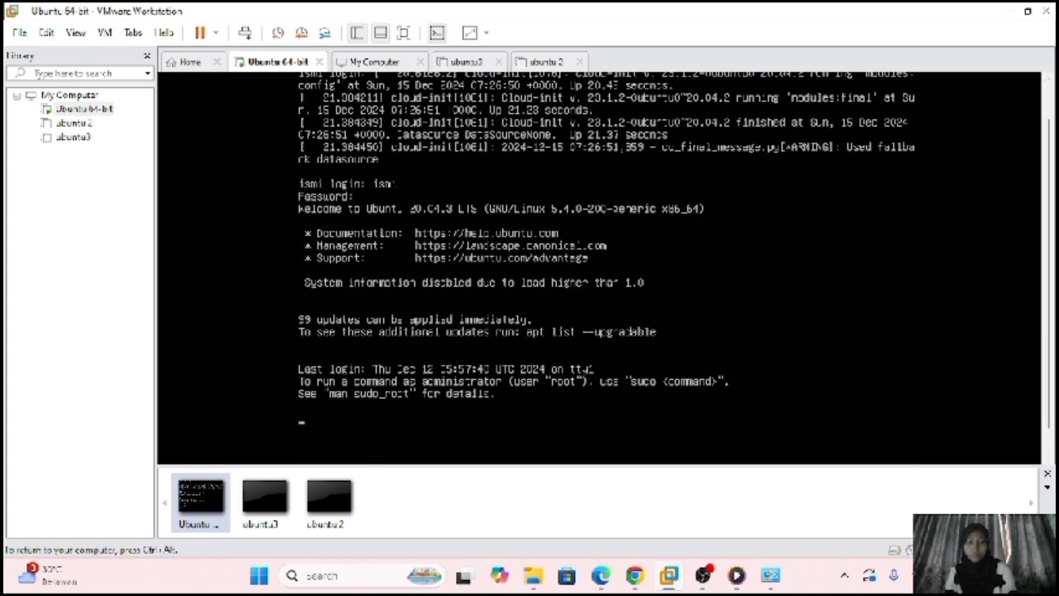
{"action": "key", "text": "ctrl+alt"}
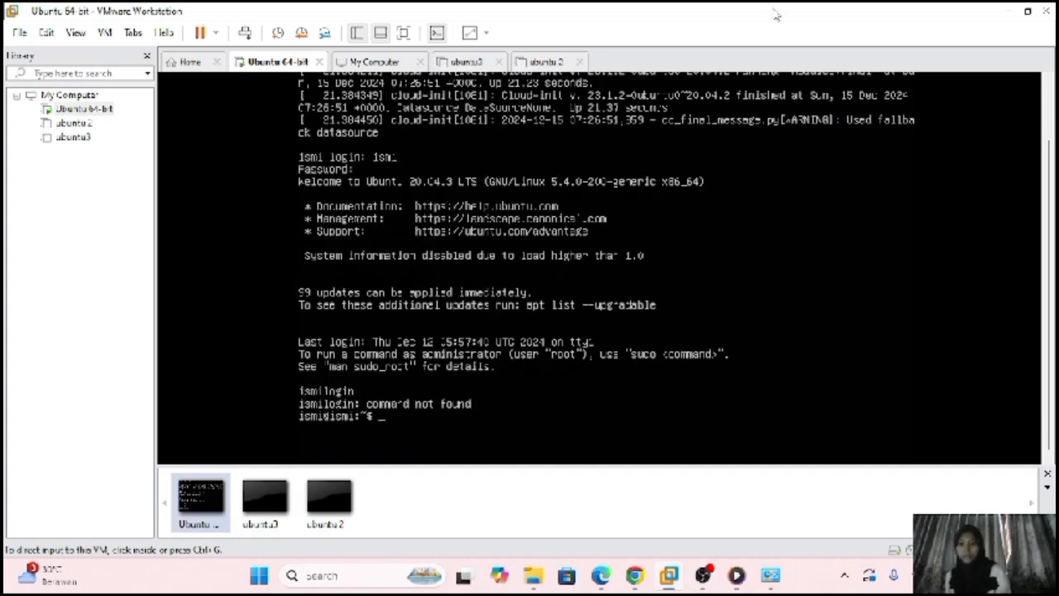
{"action": "left_click", "coordinate": [893, 149]}
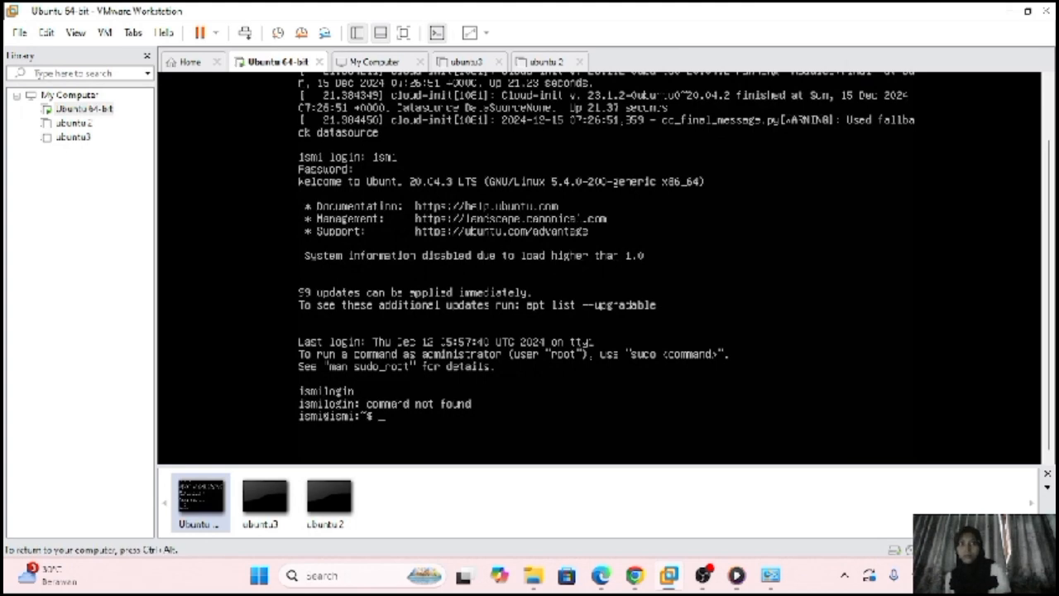
{"action": "type", "text": "clear"}
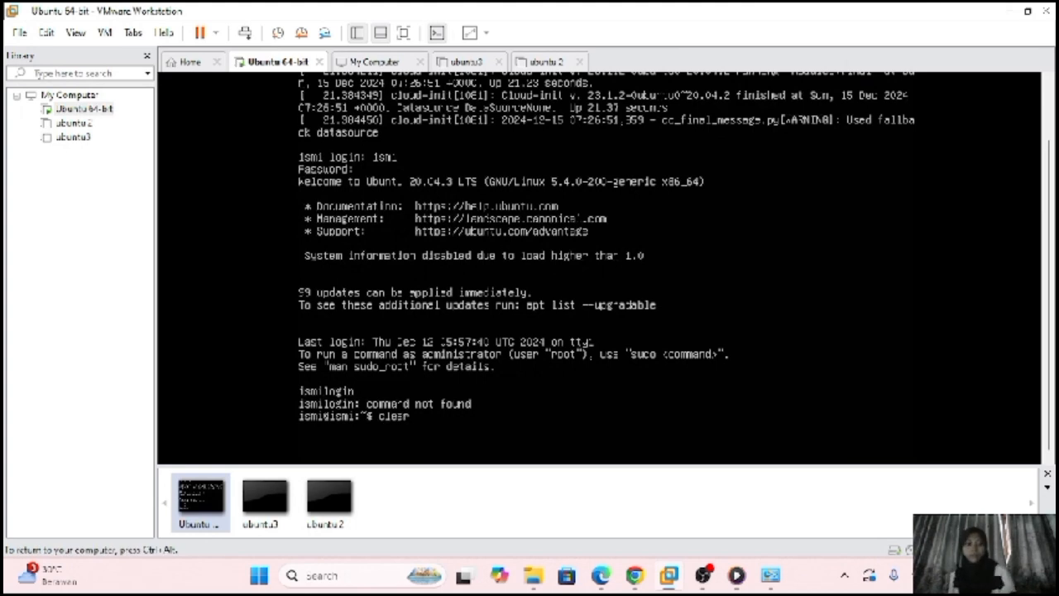
Clear the console and run 'ip address', showing ens33 at 192.168.142.131/24
{"action": "key", "text": "Return"}
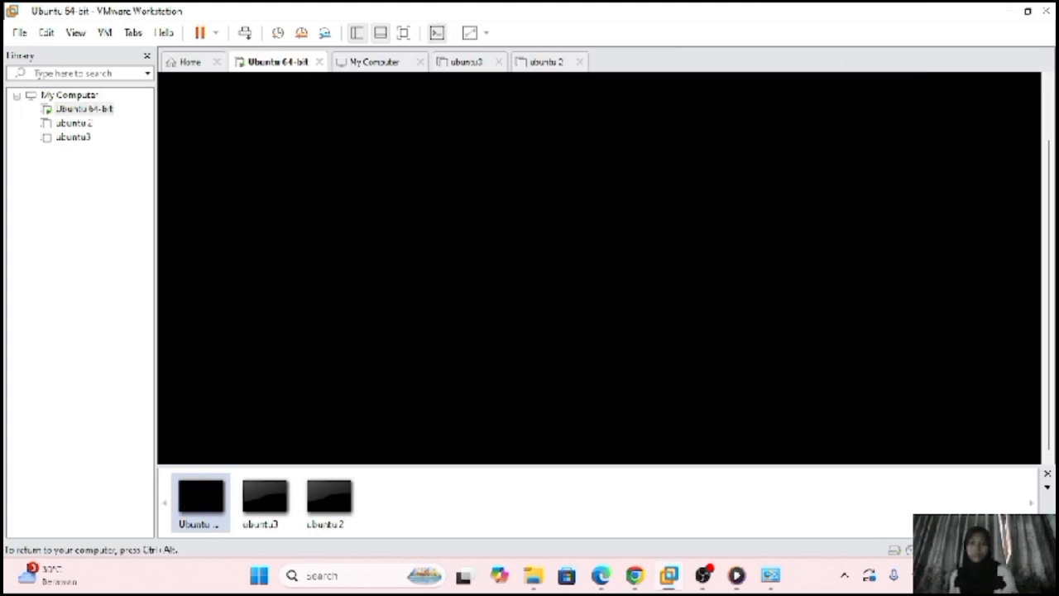
{"action": "key", "text": "ctrl+alt"}
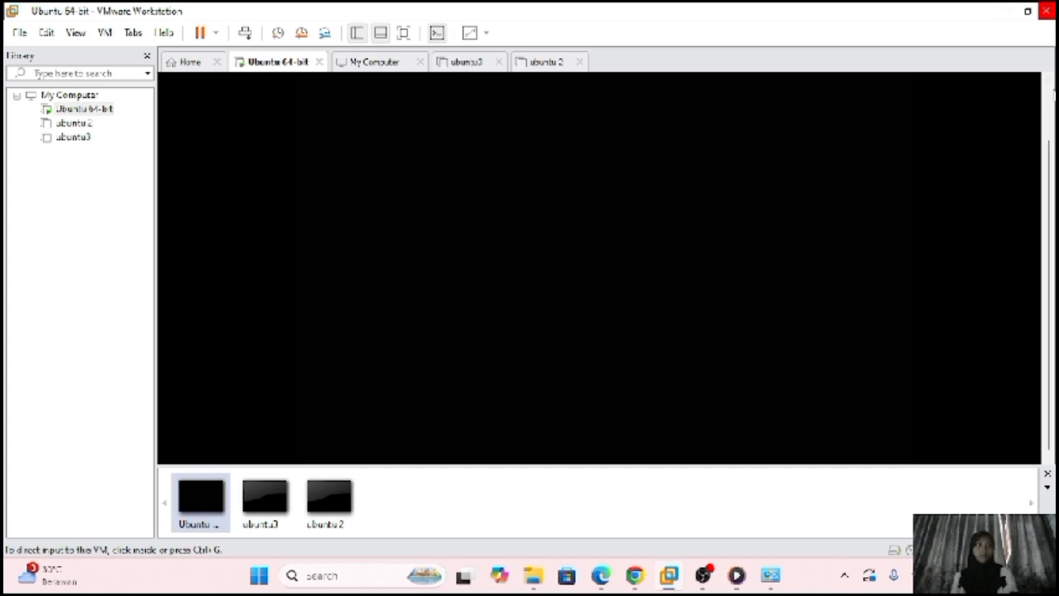
{"action": "left_click", "coordinate": [1049, 81]}
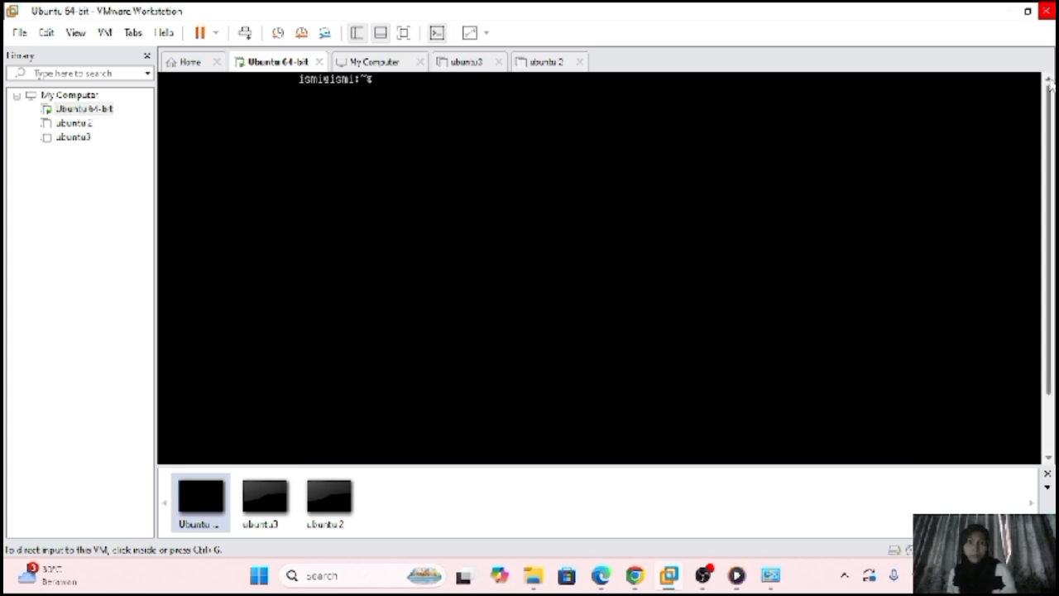
{"action": "left_click", "coordinate": [980, 113]}
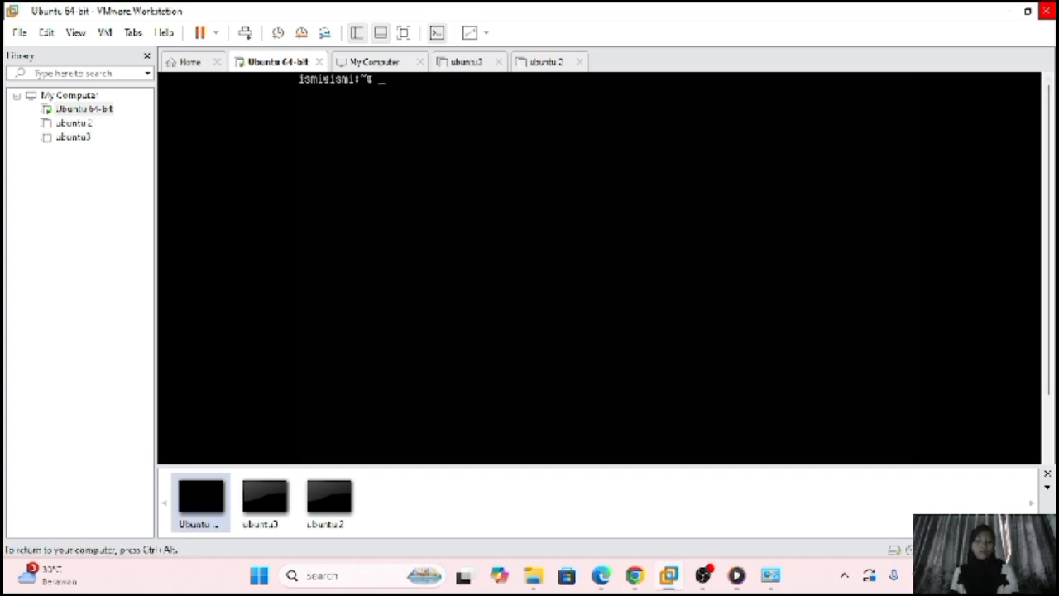
{"action": "type", "text": "ip addres"}
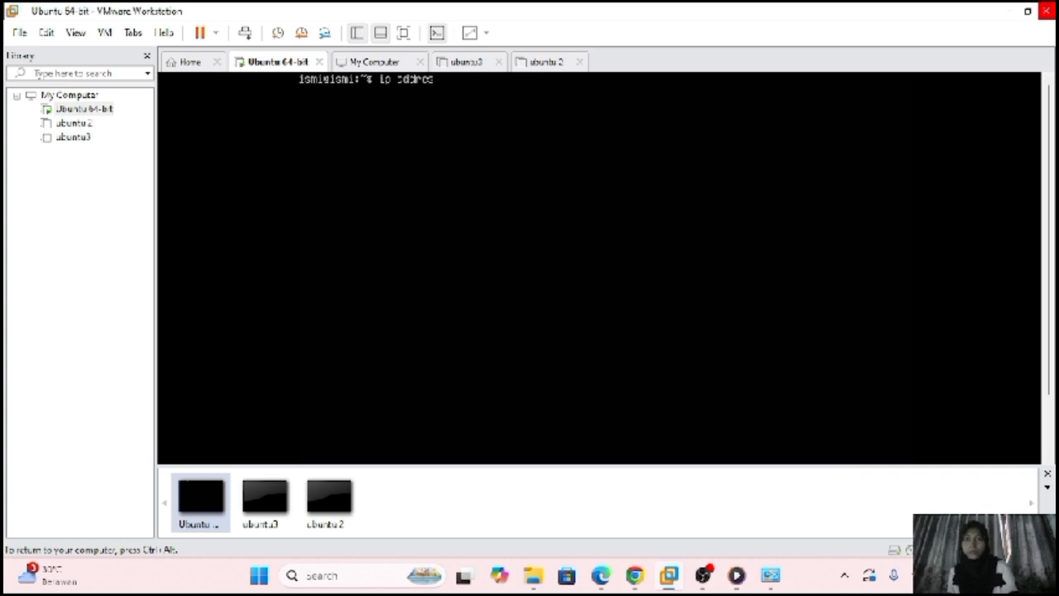
{"action": "type", "text": "s"}
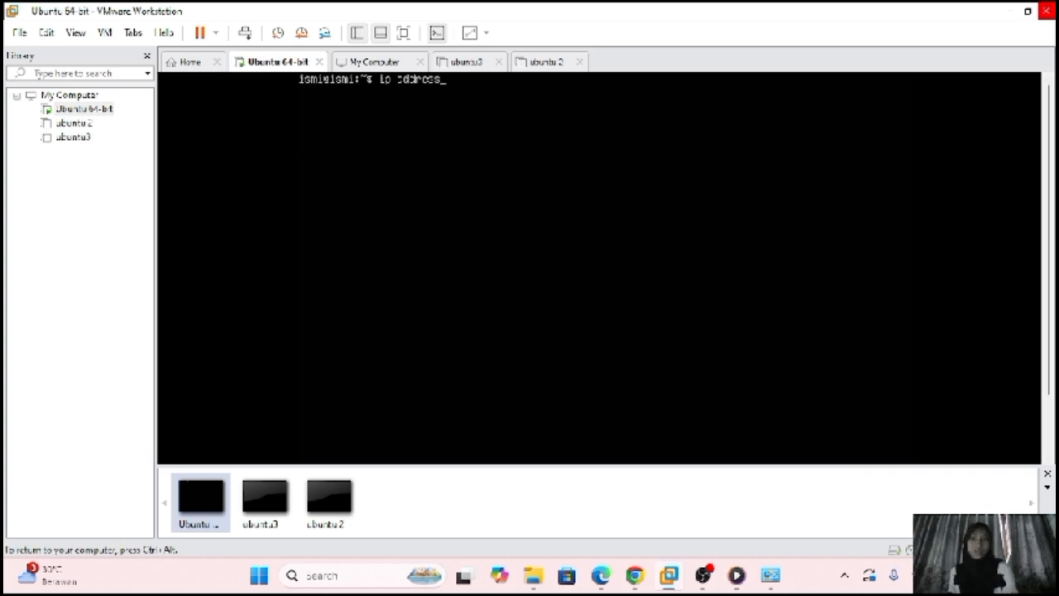
{"action": "key", "text": "Return"}
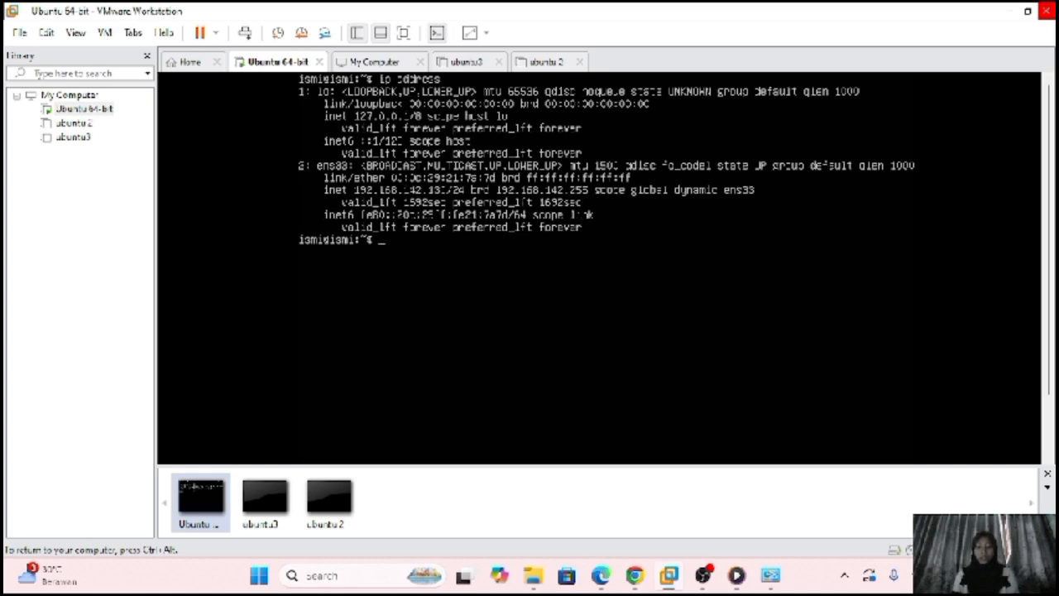
{"action": "key", "text": "ctrl+alt"}
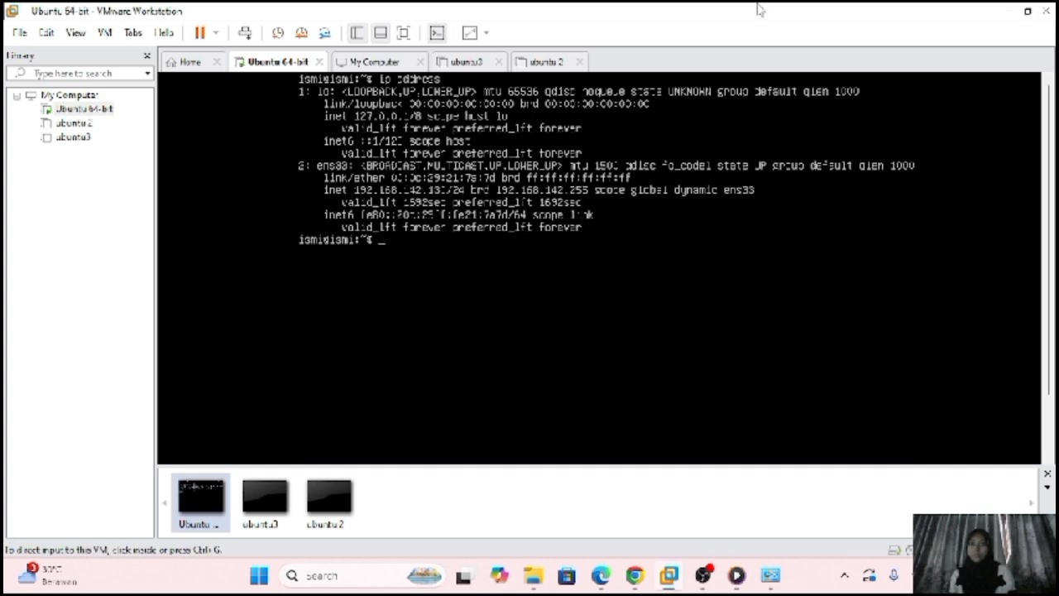
Select ubuntu 2 and boot it with Start Up Guest from the Power menu
{"action": "left_click", "coordinate": [73, 123]}
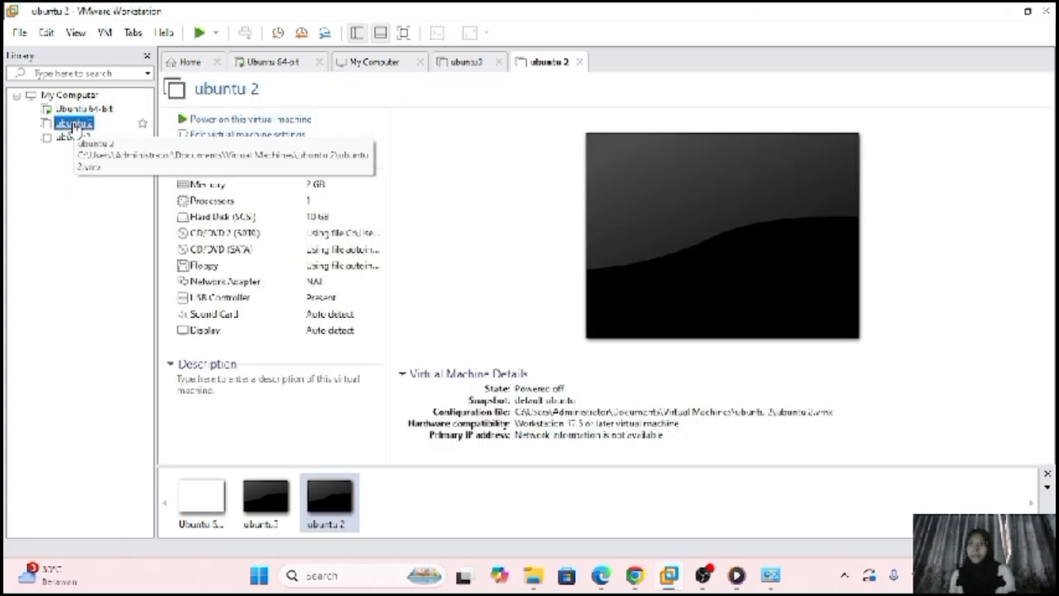
{"action": "left_click", "coordinate": [215, 33]}
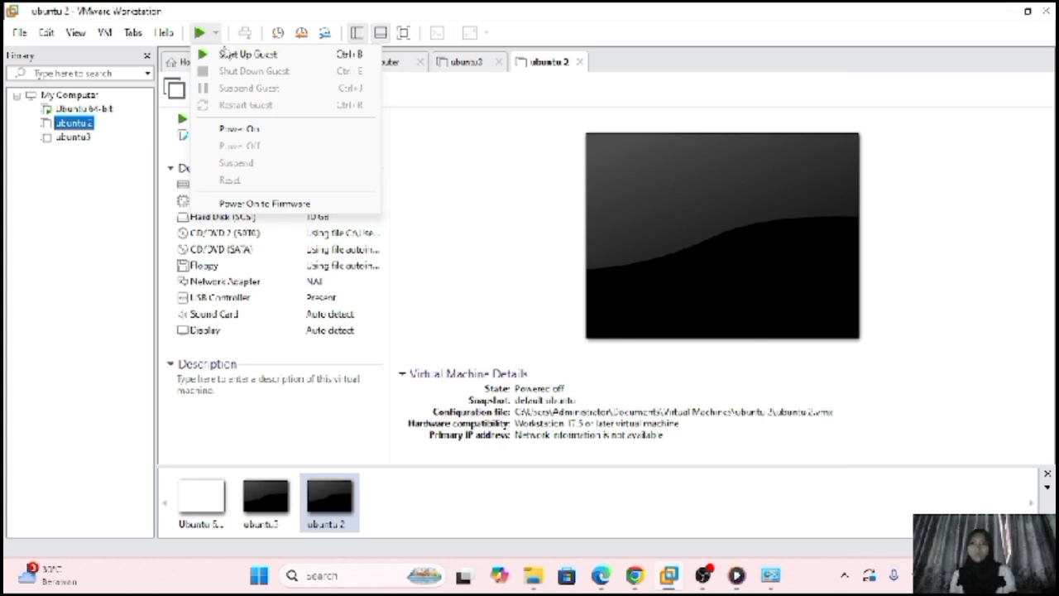
{"action": "left_click", "coordinate": [227, 54]}
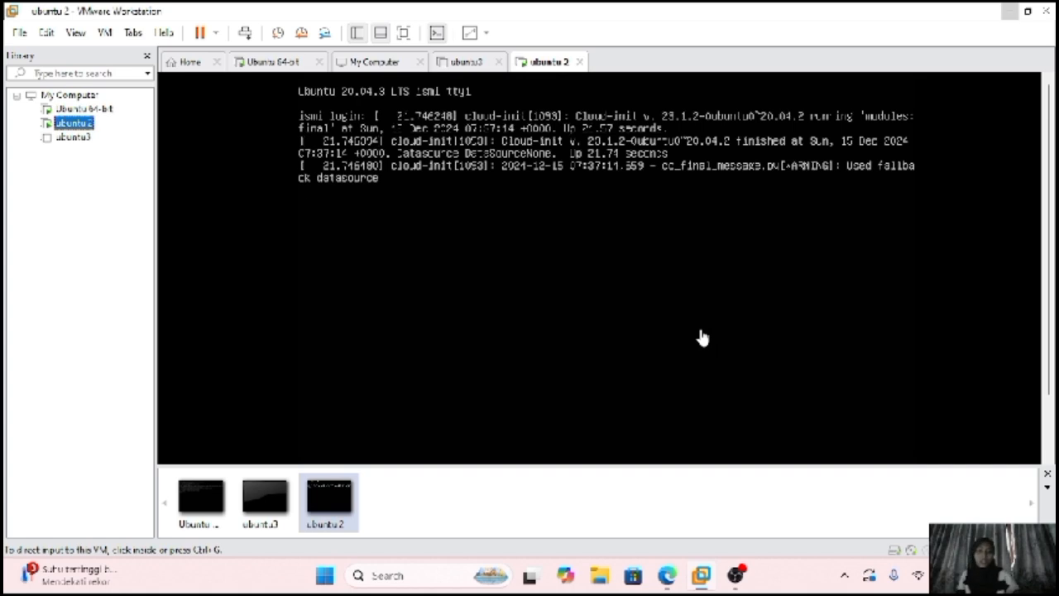
Log in to the ubuntu 2 console with the user account's username and password
{"action": "left_click", "coordinate": [565, 315]}
{"action": "key", "text": "Return"}
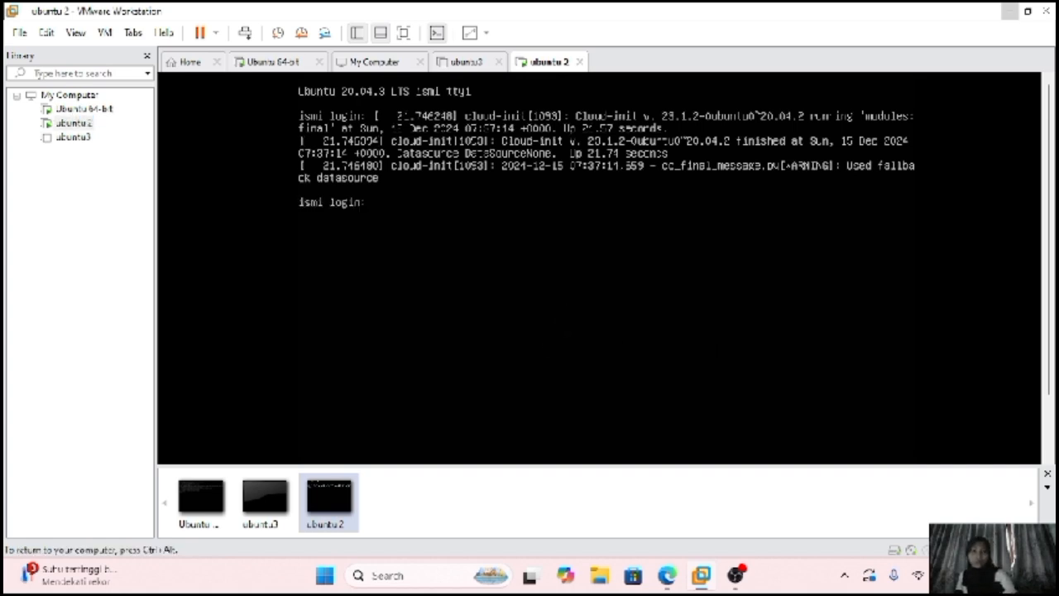
{"action": "type", "text": "ismi"}
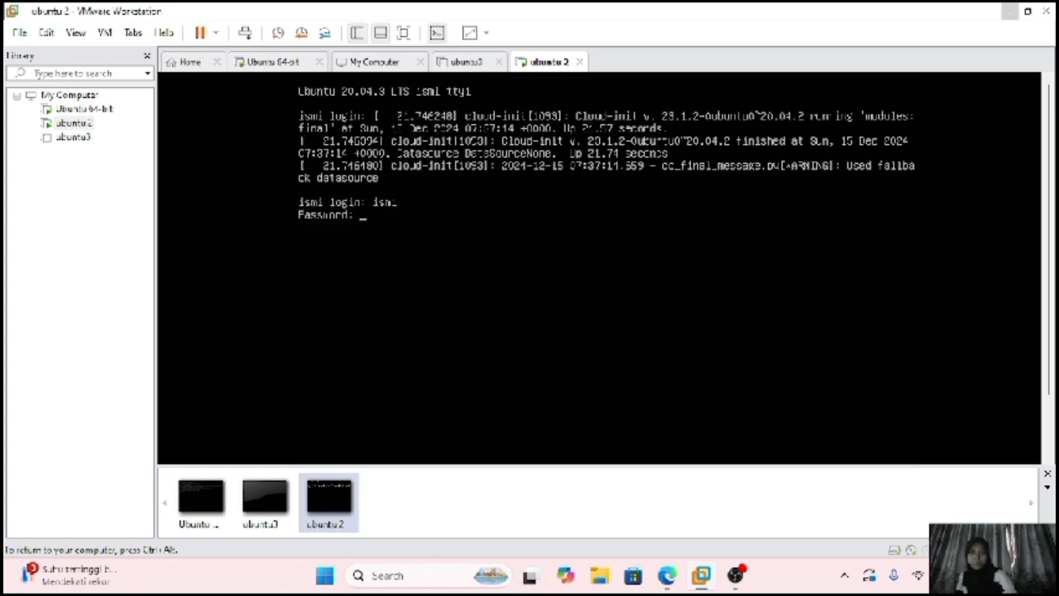
{"action": "key", "text": "Return"}
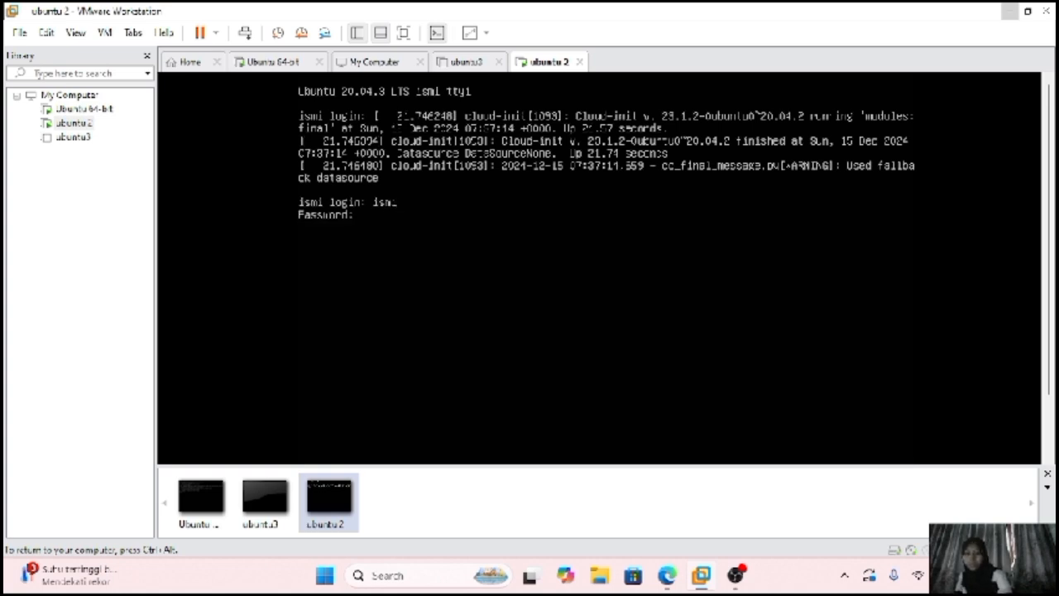
{"action": "key", "text": "Return"}
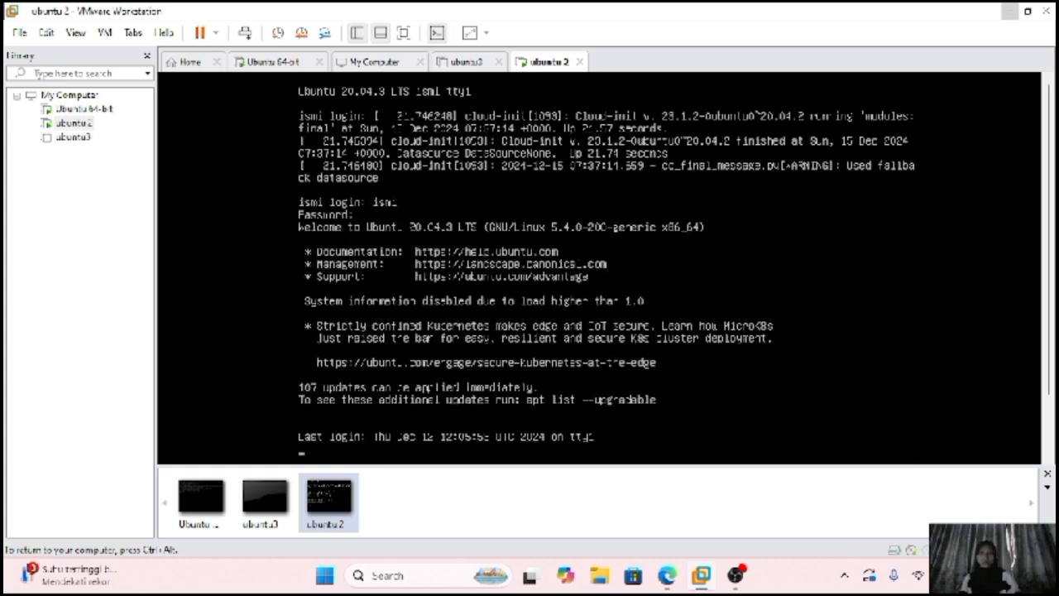
Clear the ubuntu 2 terminal to a blank screen
{"action": "key", "text": "ctrl+alt"}
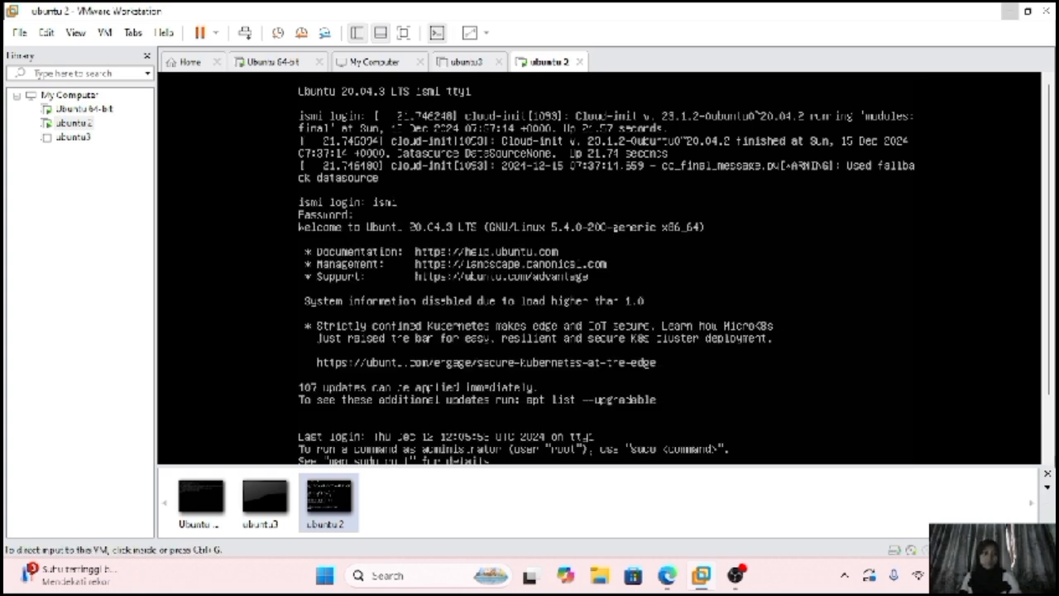
{"action": "left_click", "coordinate": [1047, 460]}
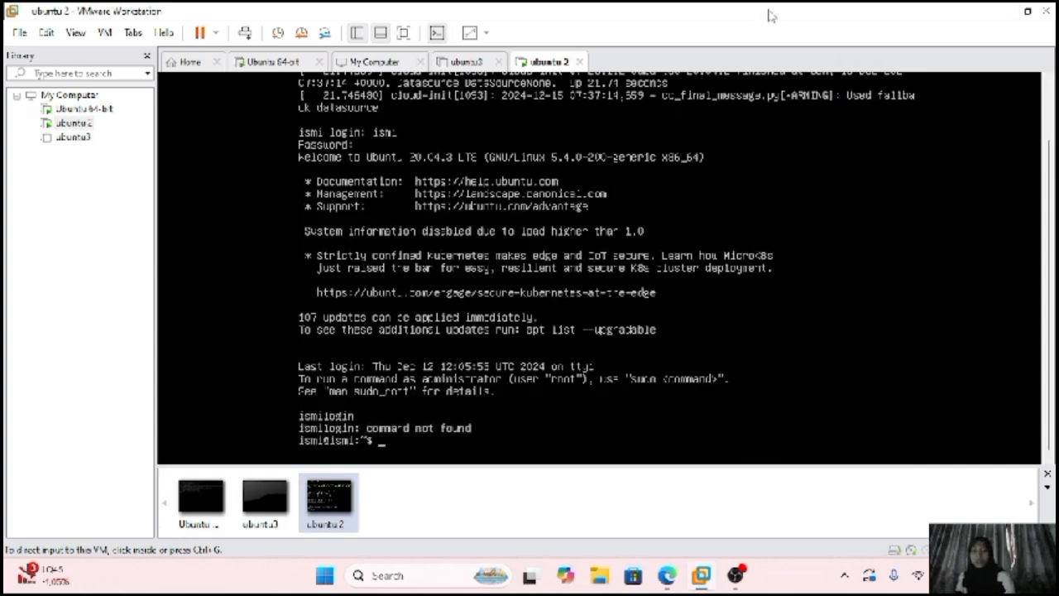
{"action": "left_click", "coordinate": [651, 81]}
{"action": "type", "text": "c"}
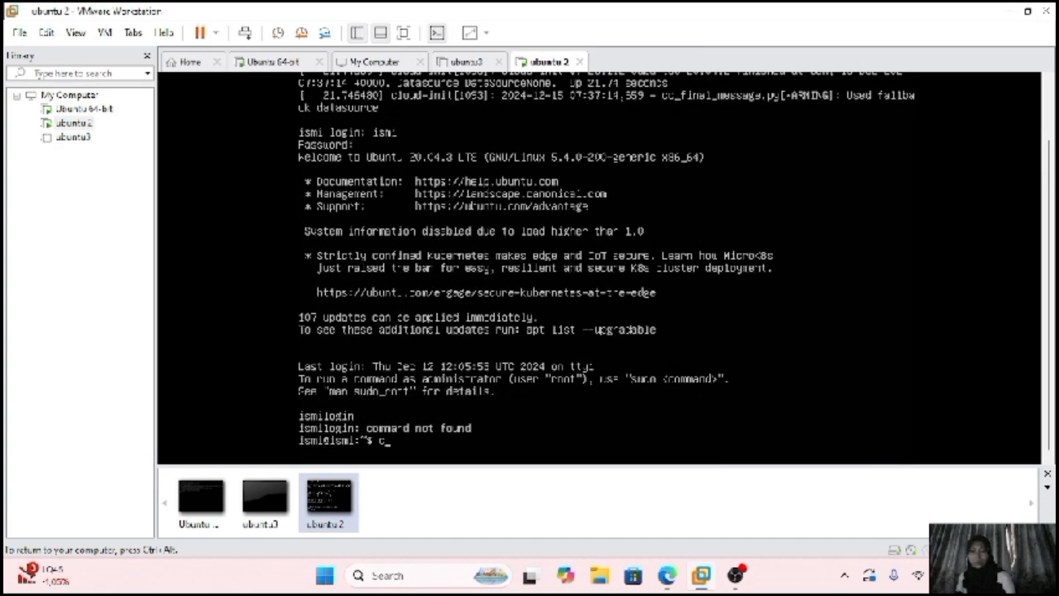
{"action": "type", "text": "lear"}
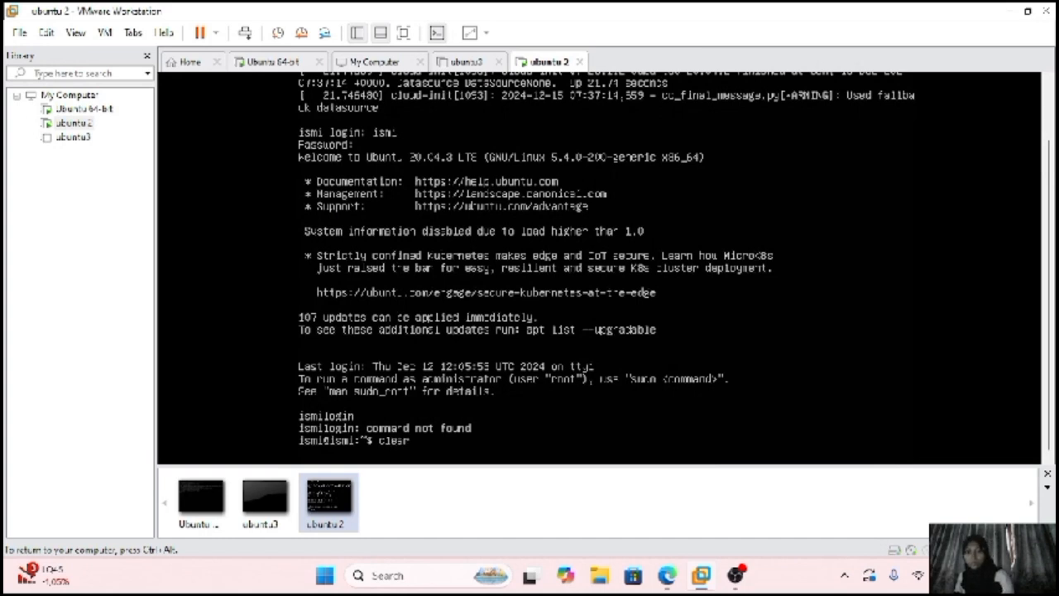
{"action": "key", "text": "Return"}
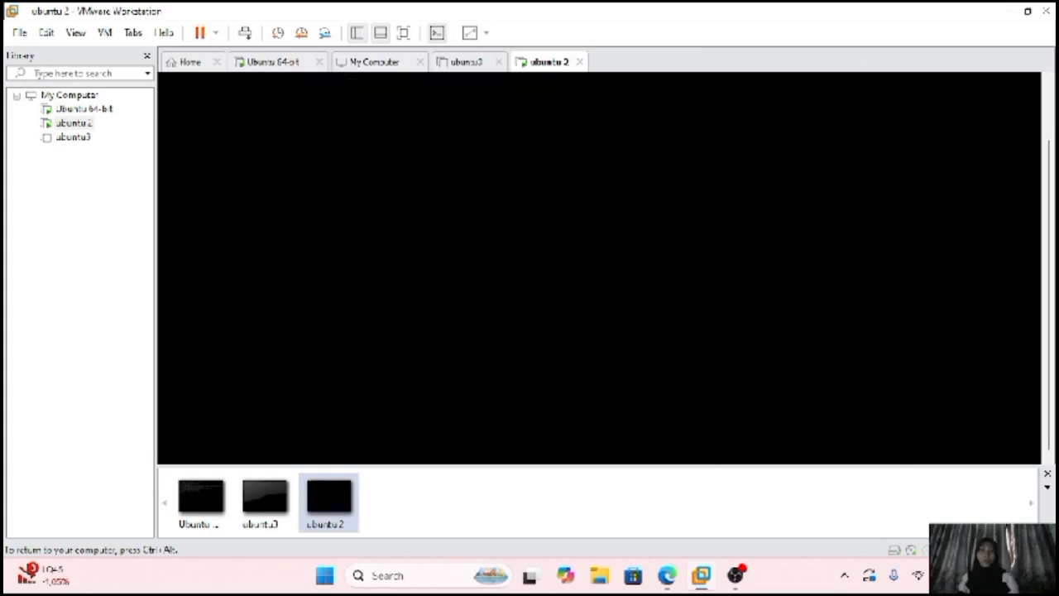
Run ip address on ubuntu 2, showing ens33 on 192.168.142.0/24, then switch to Ubuntu 64-bit
{"action": "key", "text": "ctrl+alt"}
{"action": "left_click", "coordinate": [1049, 82]}
{"action": "left_click", "coordinate": [1049, 82]}
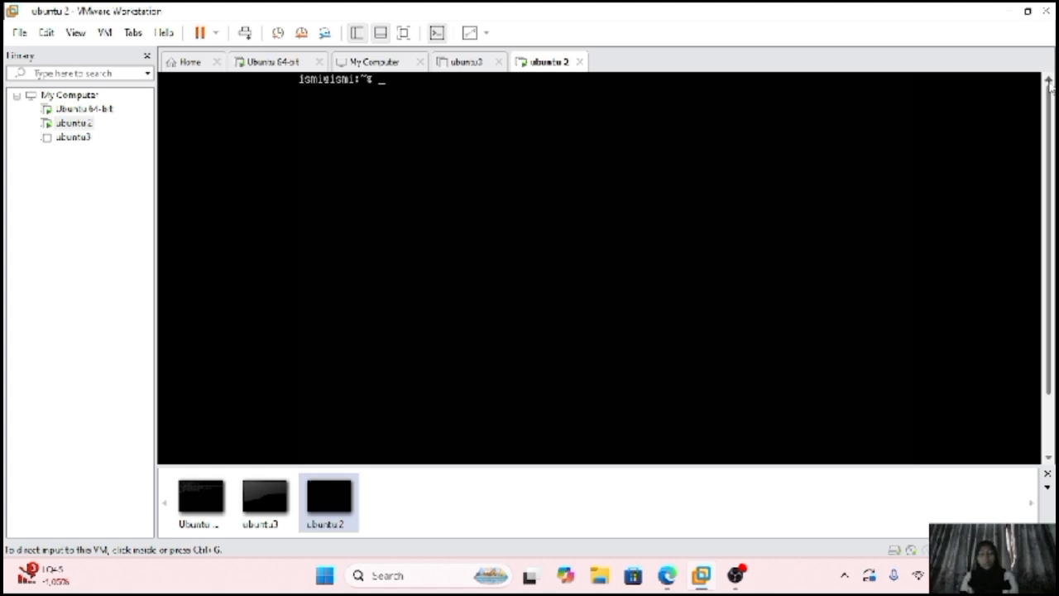
{"action": "left_click", "coordinate": [950, 178]}
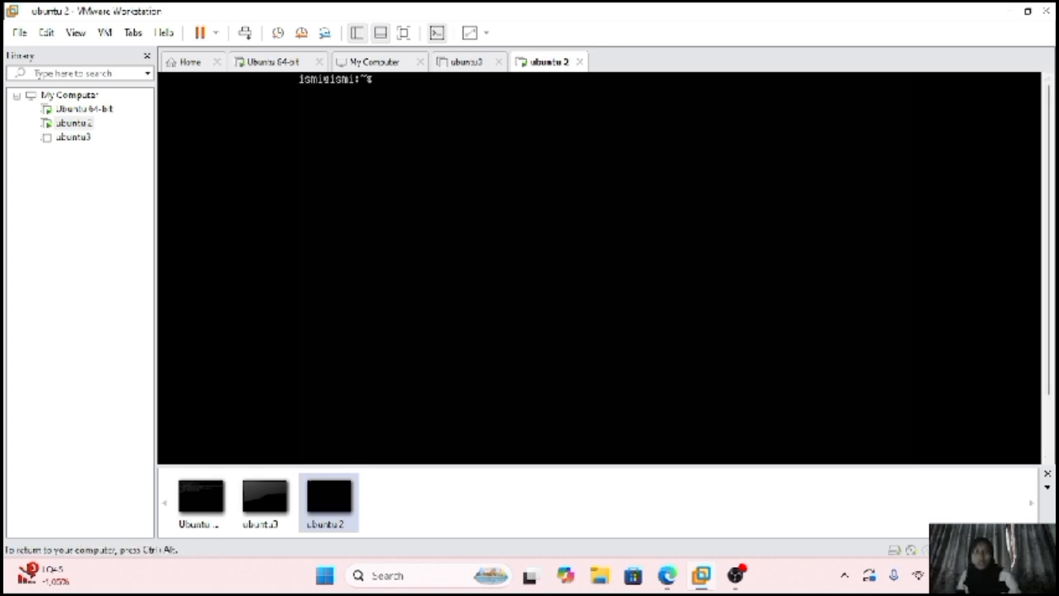
{"action": "type", "text": "ip"}
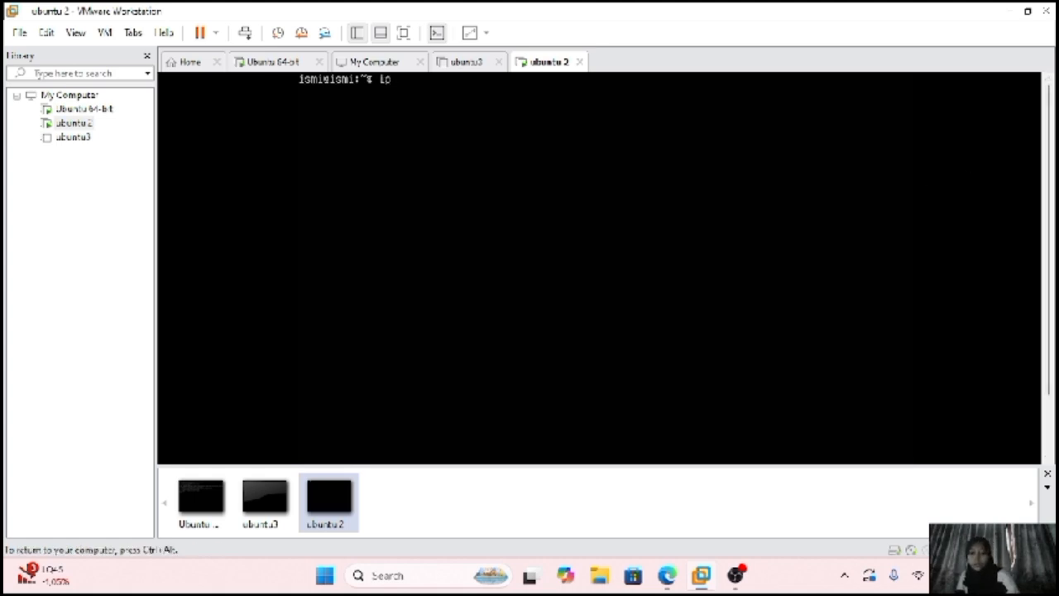
{"action": "type", "text": " addres"}
{"action": "type", "text": "s"}
{"action": "key", "text": "BackSpace"}
{"action": "key", "text": "BackSpace"}
{"action": "key", "text": "BackSpace"}
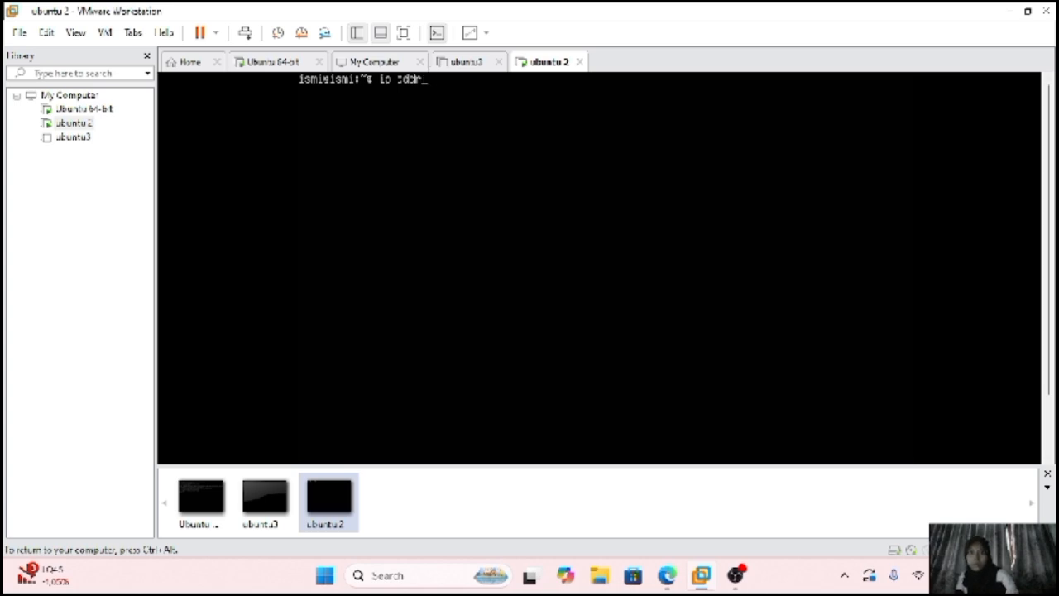
{"action": "type", "text": "ess"}
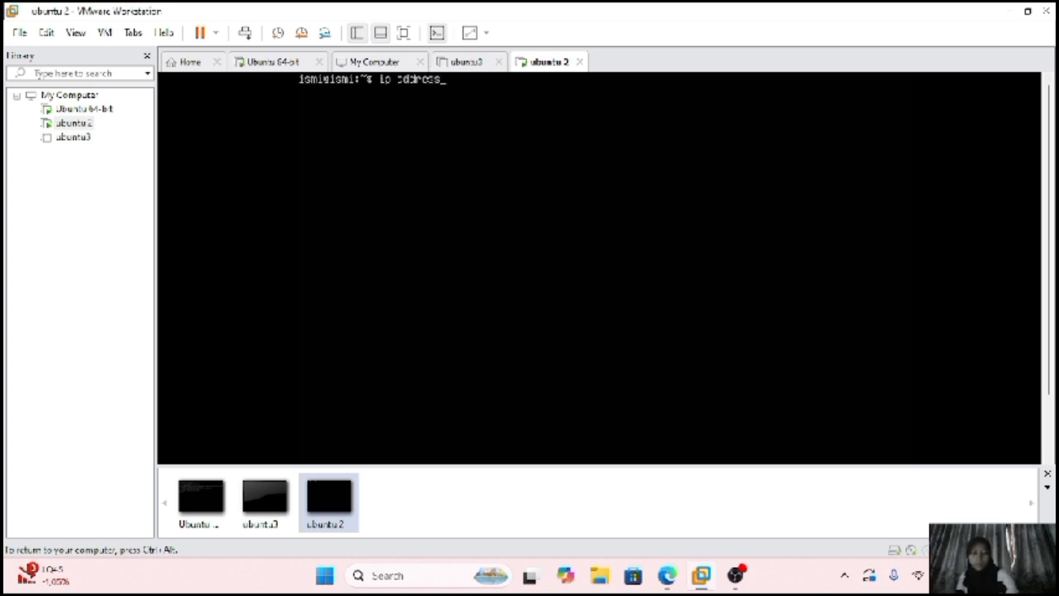
{"action": "key", "text": "Return"}
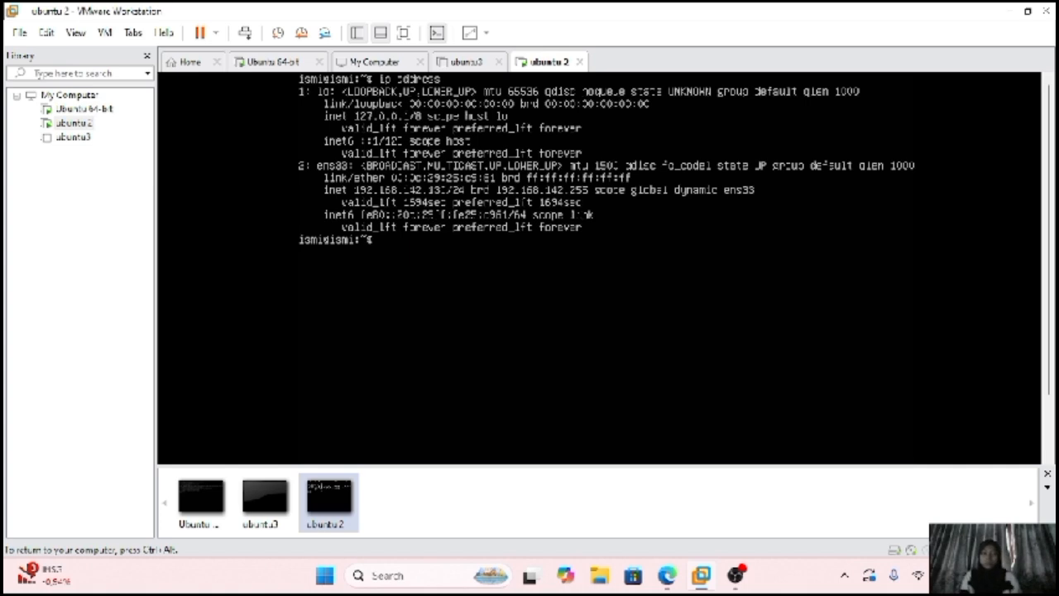
{"action": "key", "text": "ctrl+alt"}
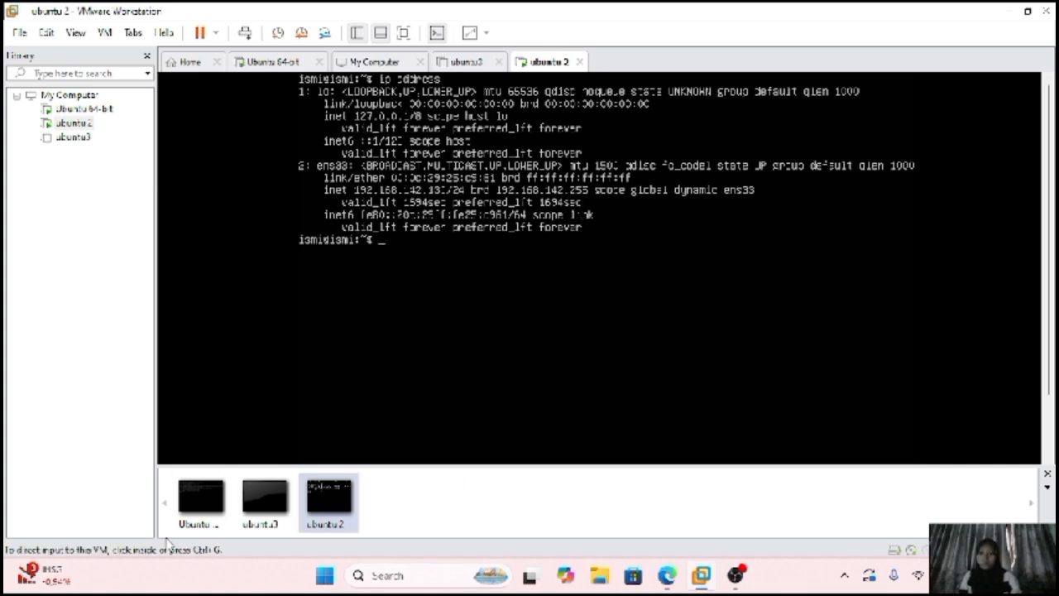
{"action": "left_click", "coordinate": [183, 512]}
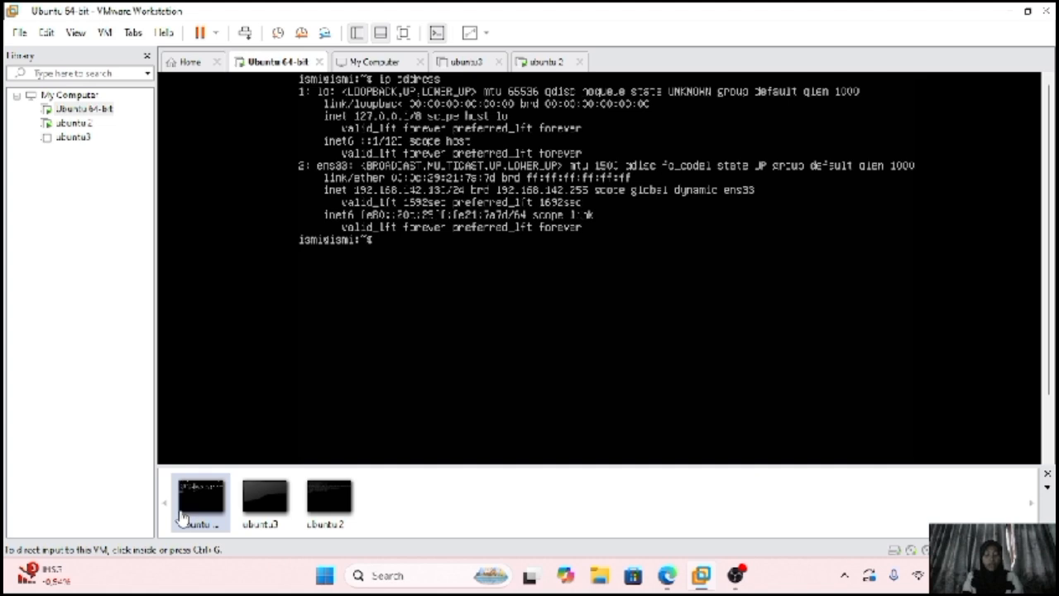
On ubuntu 2, try sudo dhclient ens33, which fails with 'command not found'
{"action": "left_click", "coordinate": [328, 498]}
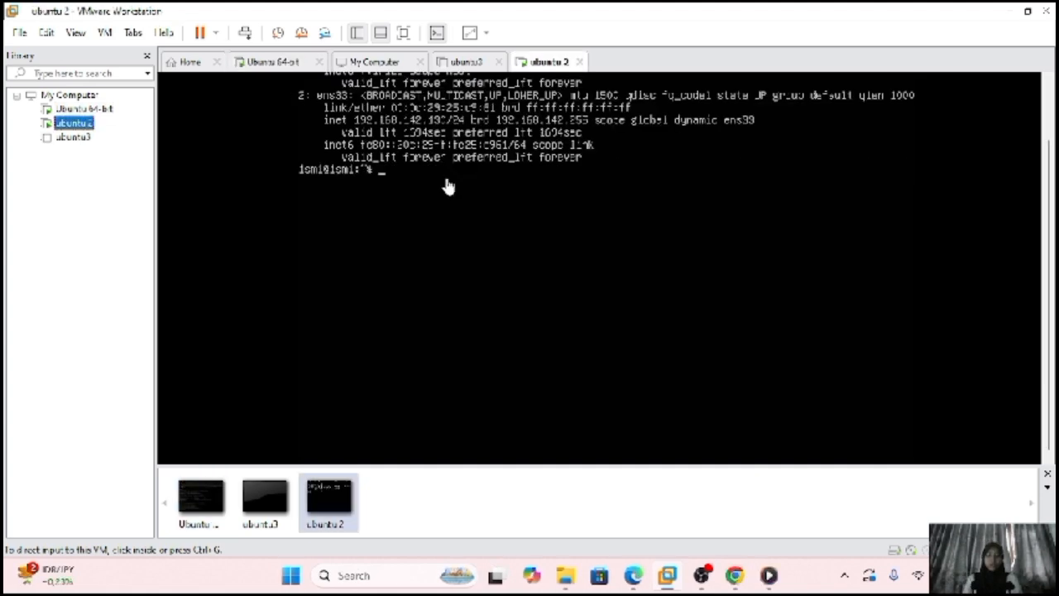
{"action": "left_click", "coordinate": [447, 187]}
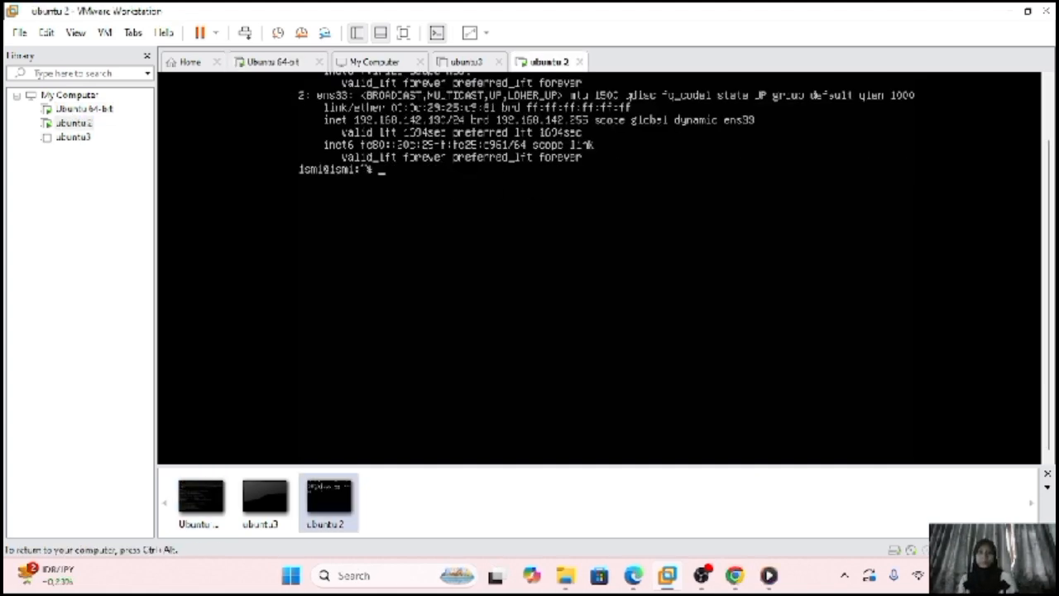
{"action": "type", "text": "sud"}
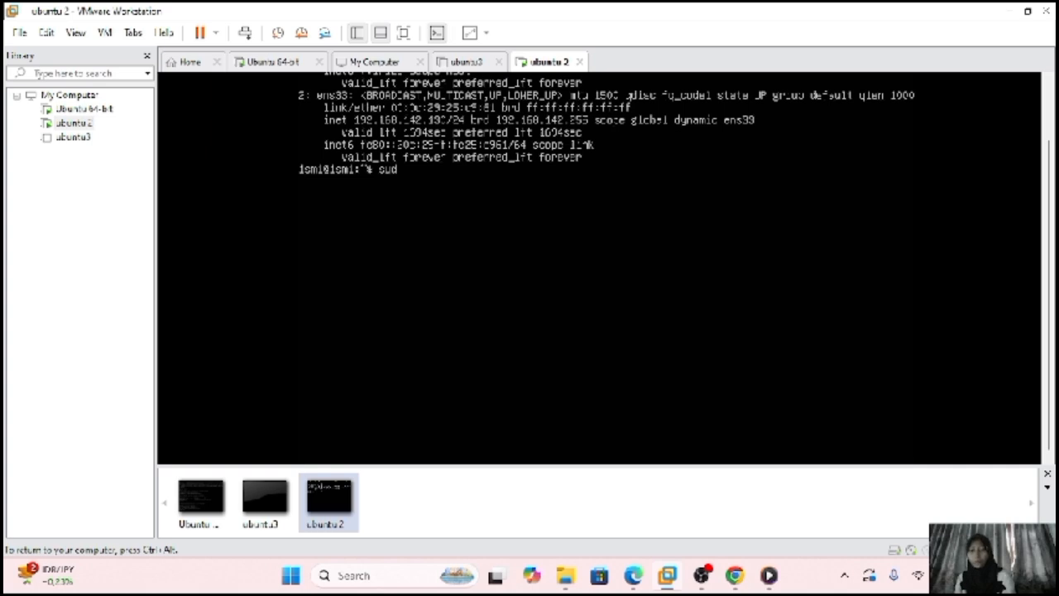
{"action": "type", "text": "o d"}
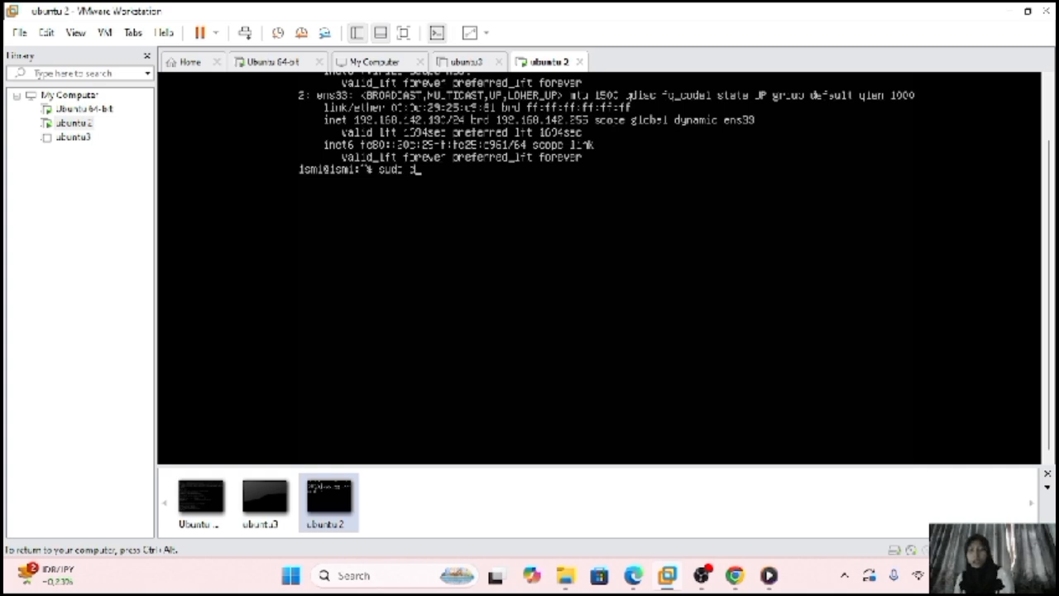
{"action": "type", "text": "hclient ens33"}
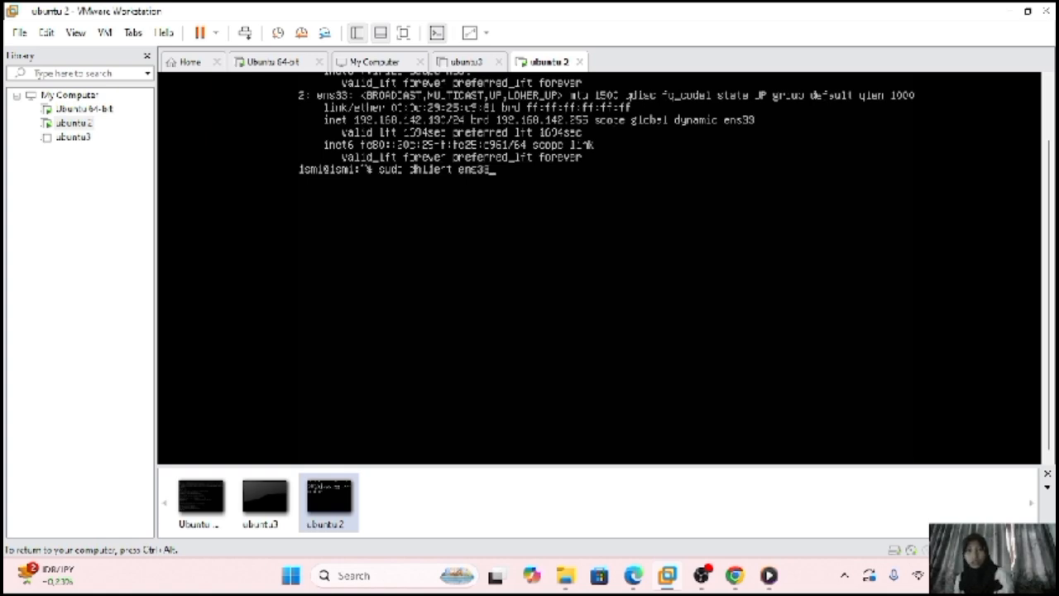
{"action": "key", "text": "Return"}
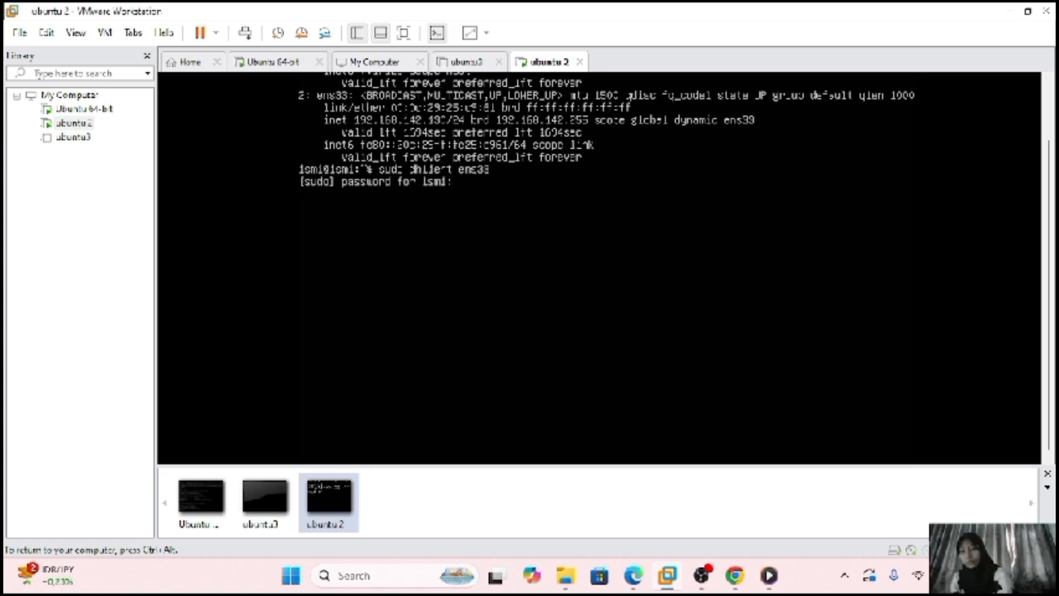
{"action": "key", "text": "Return"}
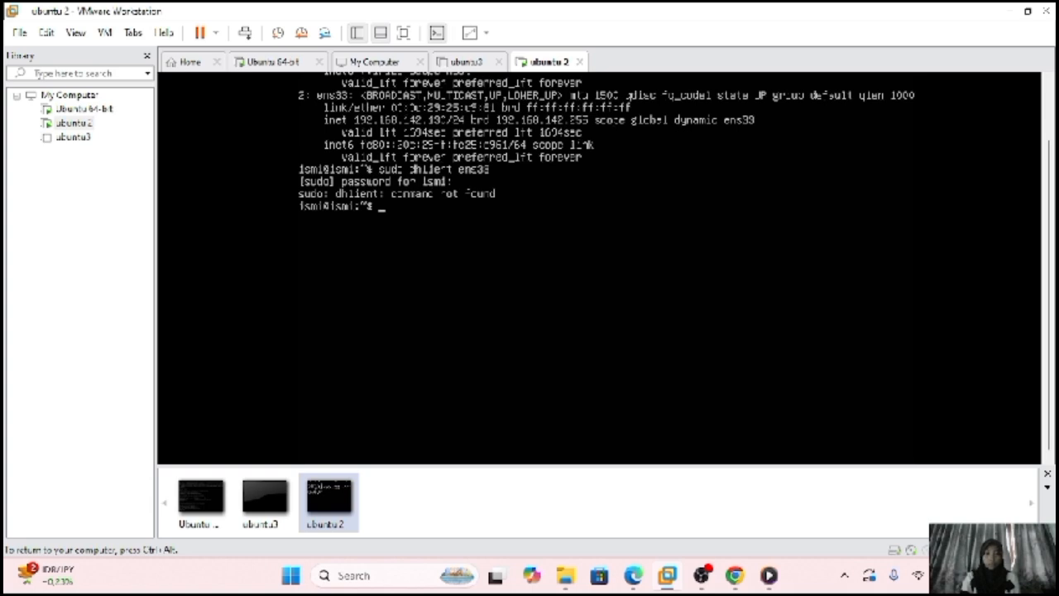
Run ip address again on ubuntu 2 to re-list its addresses
{"action": "key", "text": "ctrl+alt"}
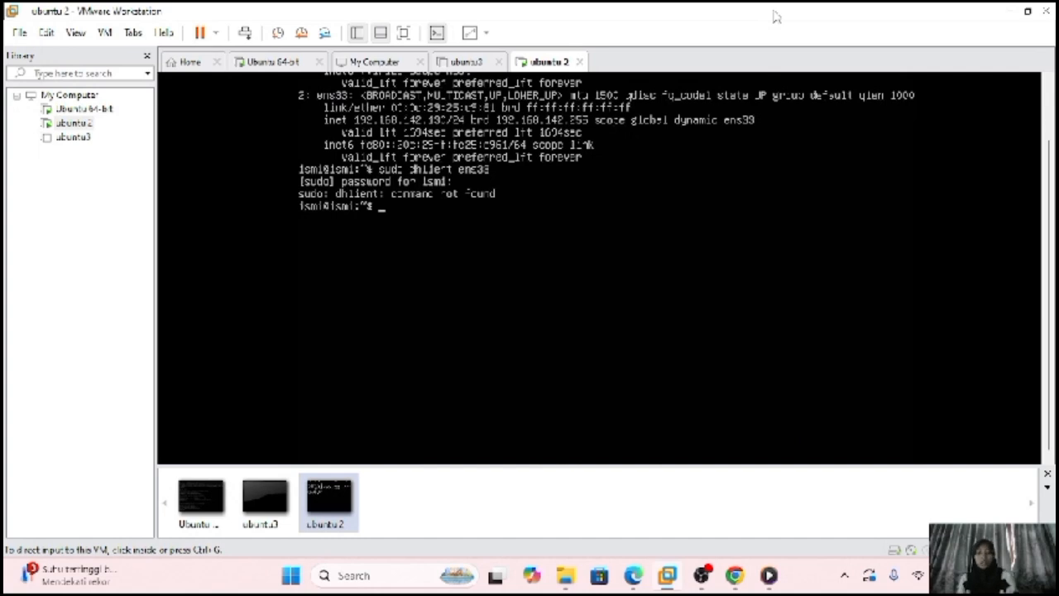
{"action": "key", "text": "ctrl+g"}
{"action": "type", "text": "ip "}
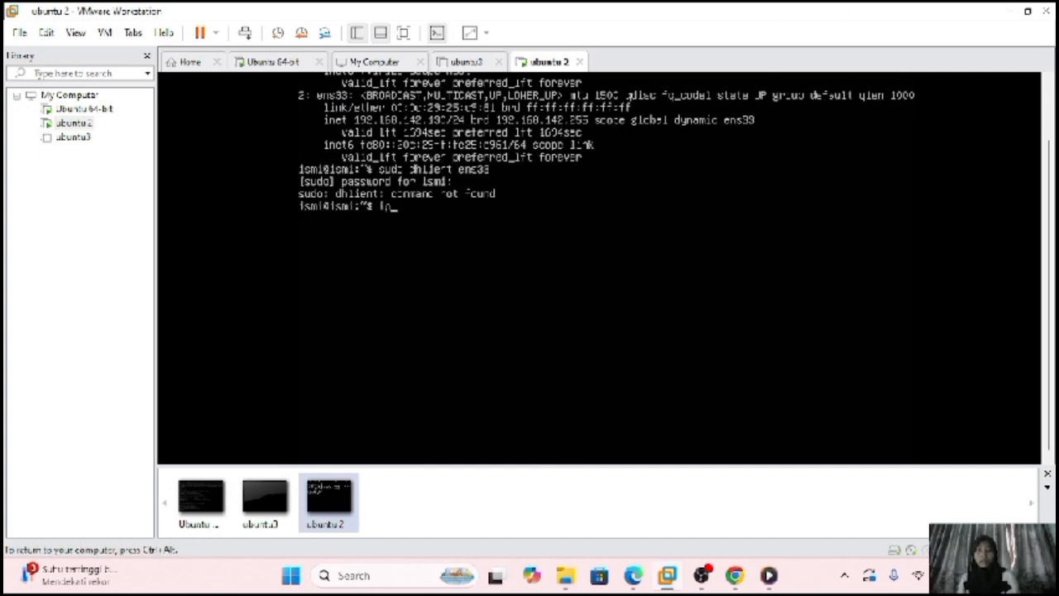
{"action": "type", "text": "addres"}
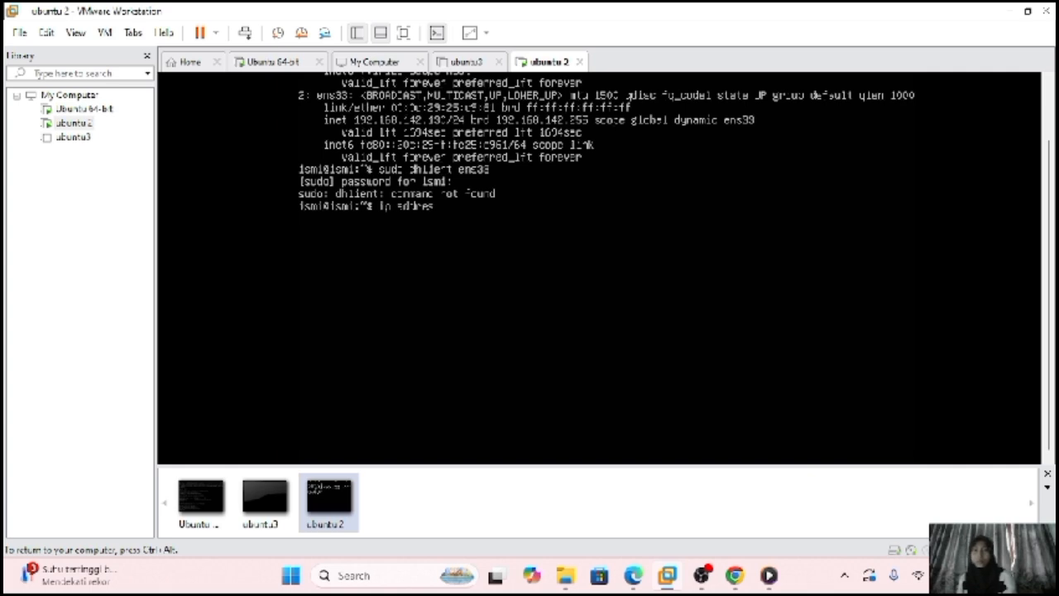
{"action": "type", "text": "s"}
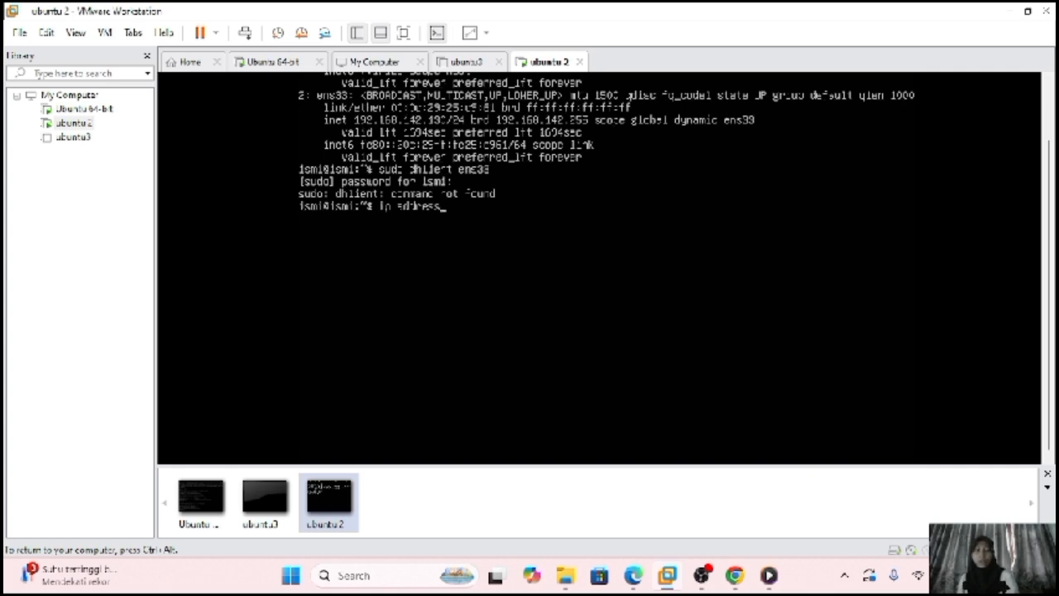
{"action": "key", "text": "Return"}
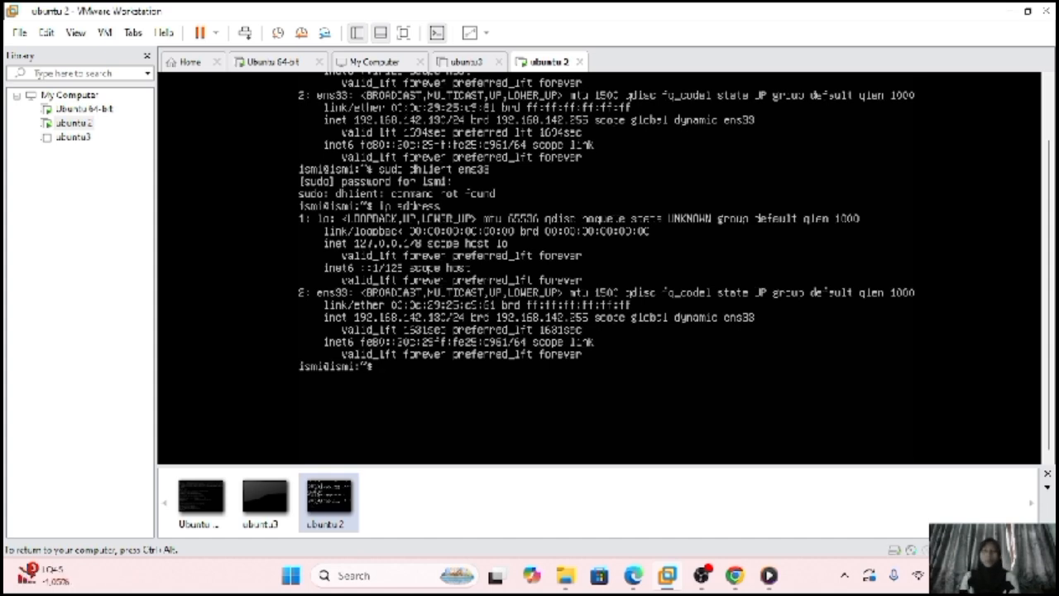
Run sudo netplan apply on ubuntu 2
{"action": "type", "text": "s"}
{"action": "type", "text": "u"}
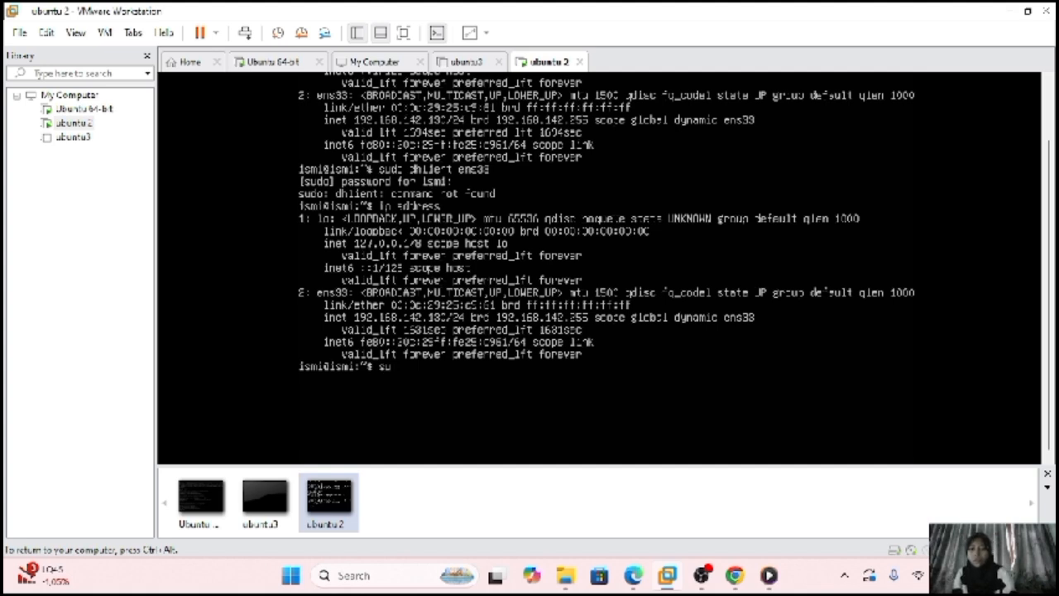
{"action": "type", "text": "do net"}
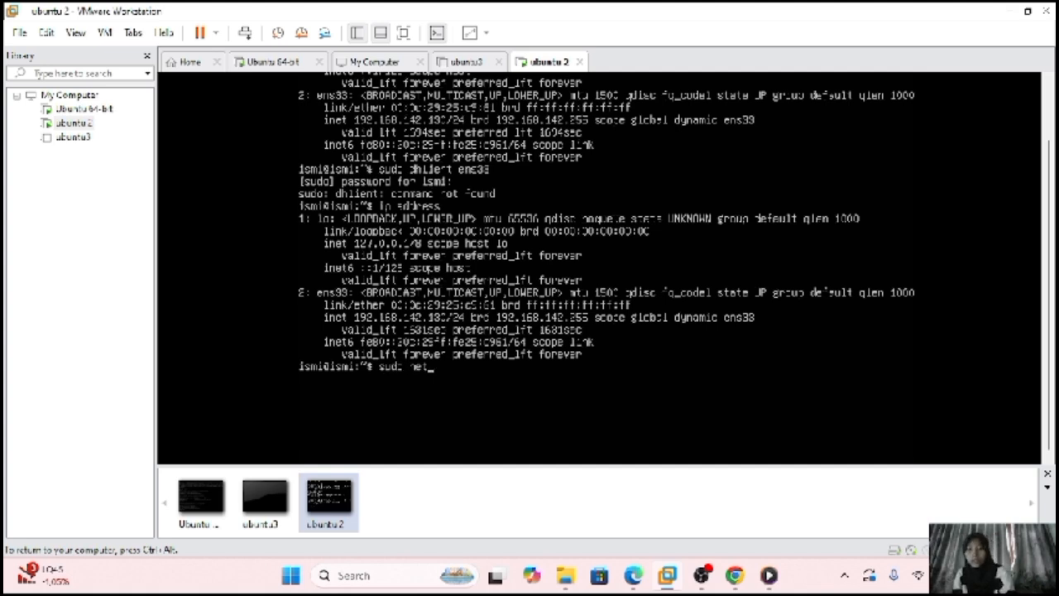
{"action": "type", "text": "pla"}
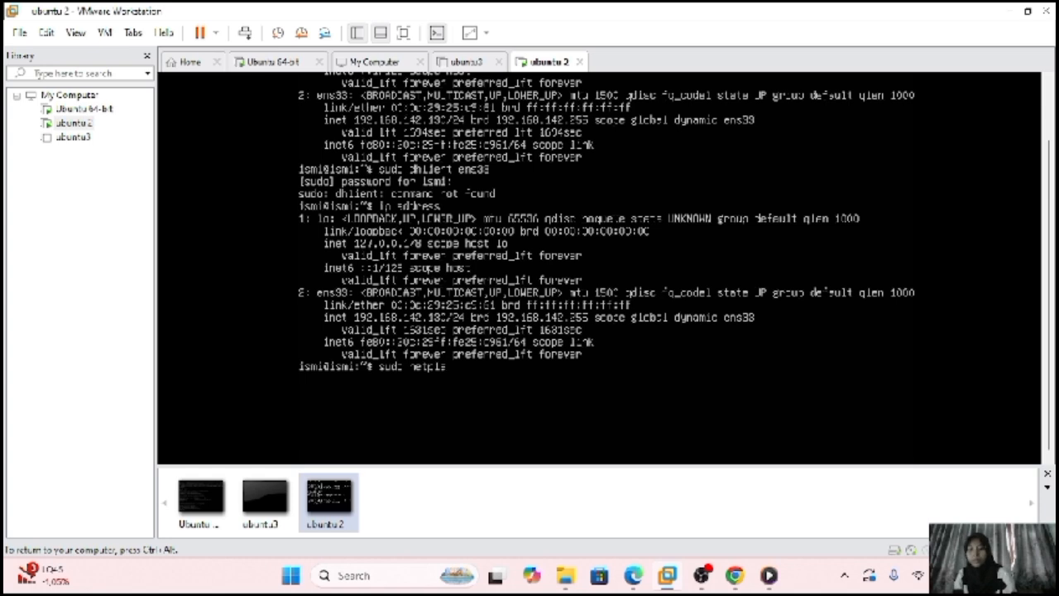
{"action": "type", "text": "n apply"}
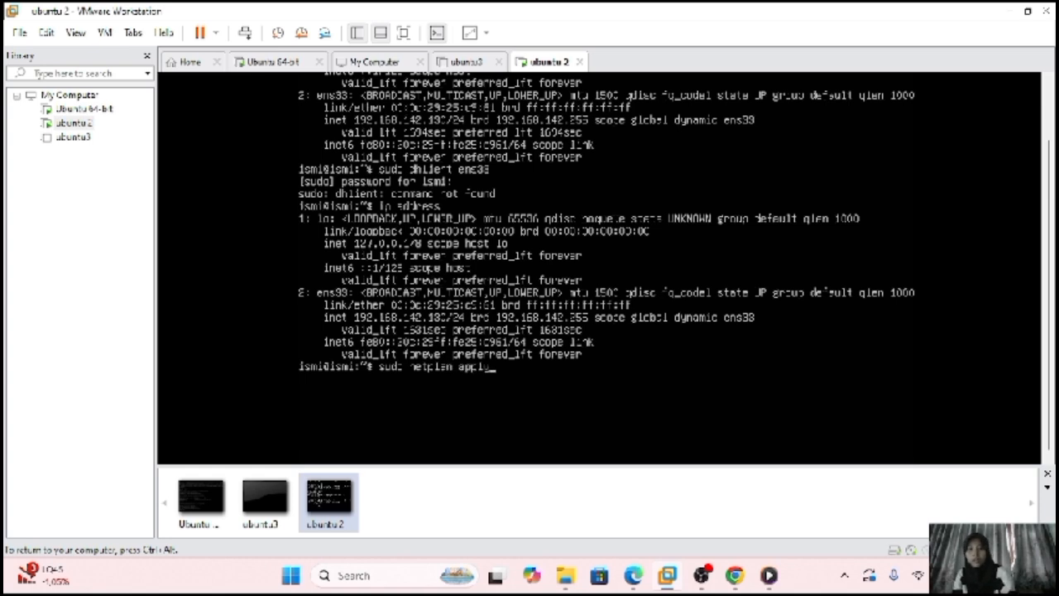
{"action": "key", "text": "Return"}
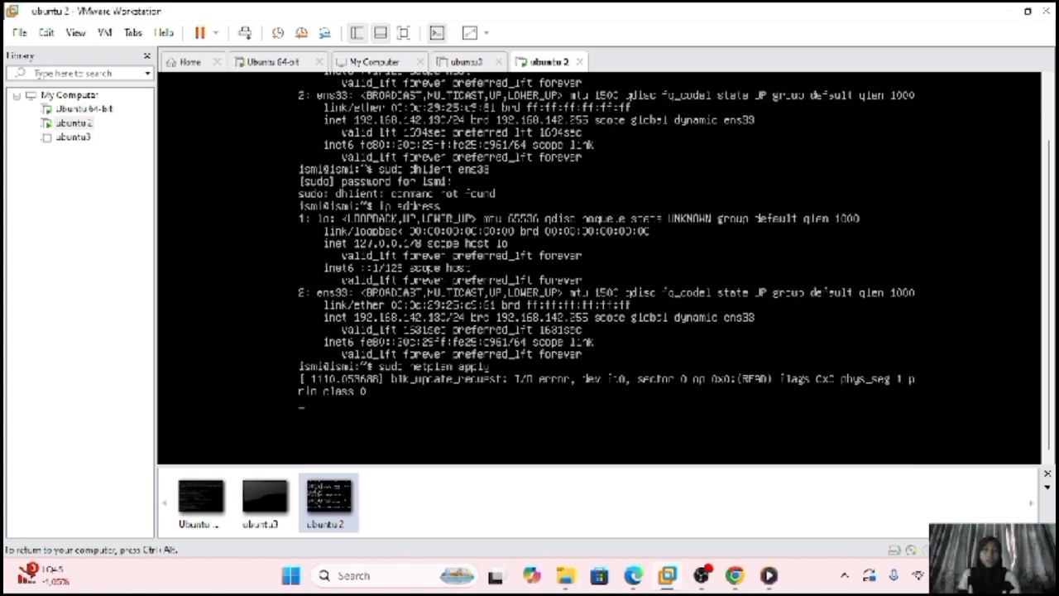
{"action": "key", "text": "ctrl+alt"}
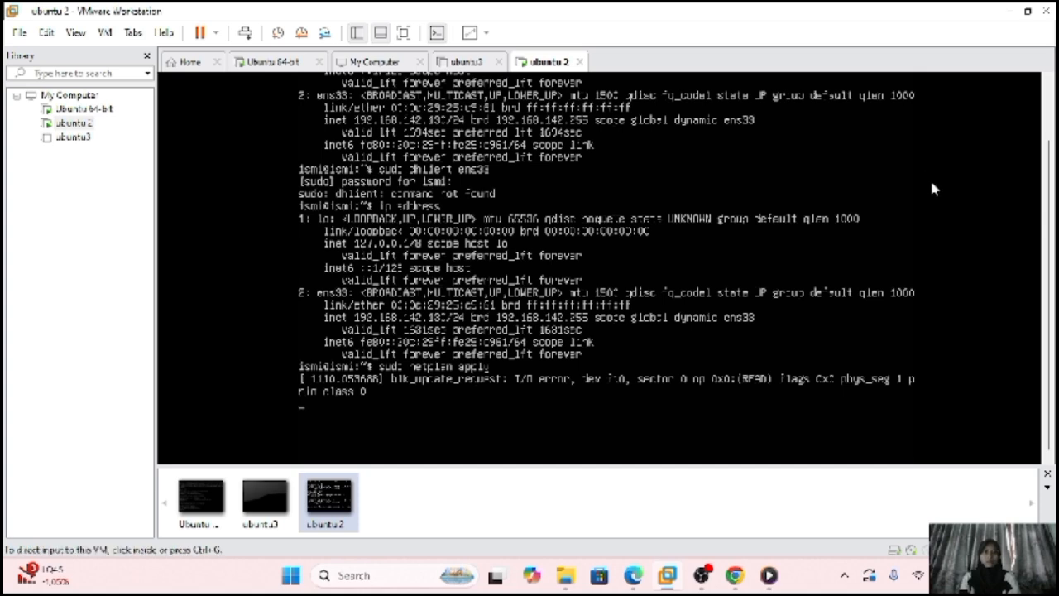
Run ip address to confirm ens33 still sits on 192.168.142.0/24
{"action": "left_click", "coordinate": [949, 241]}
{"action": "key", "text": "ctrl+alt"}
{"action": "left_click", "coordinate": [933, 302]}
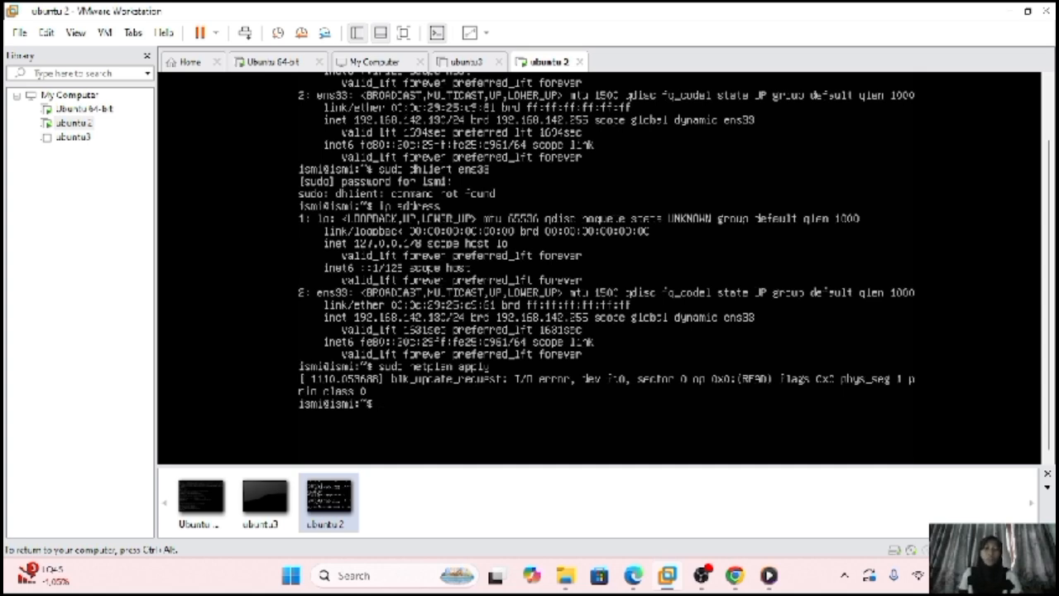
{"action": "type", "text": "ip addres"}
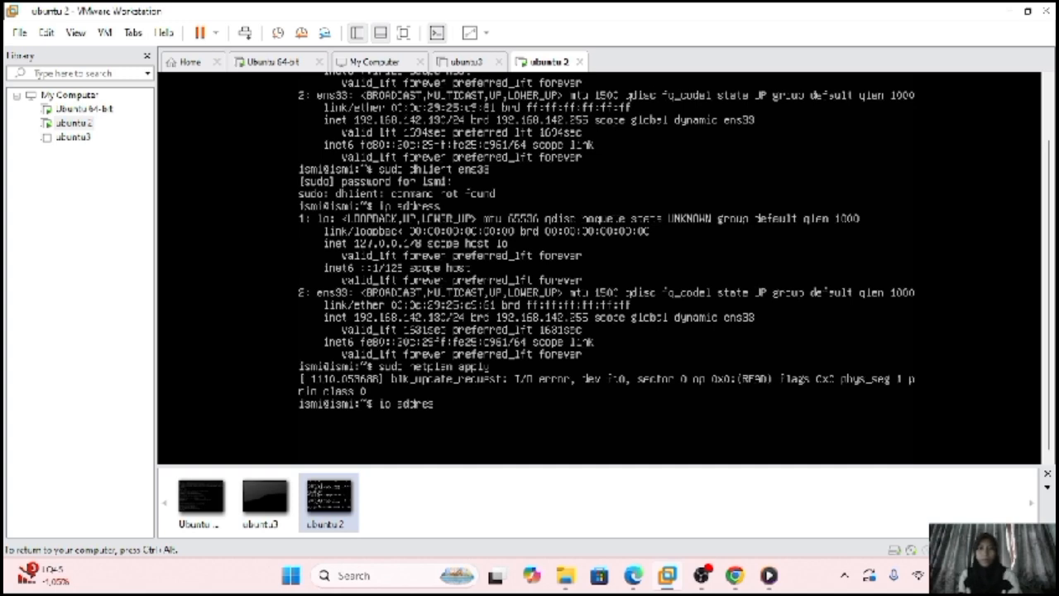
{"action": "type", "text": "s"}
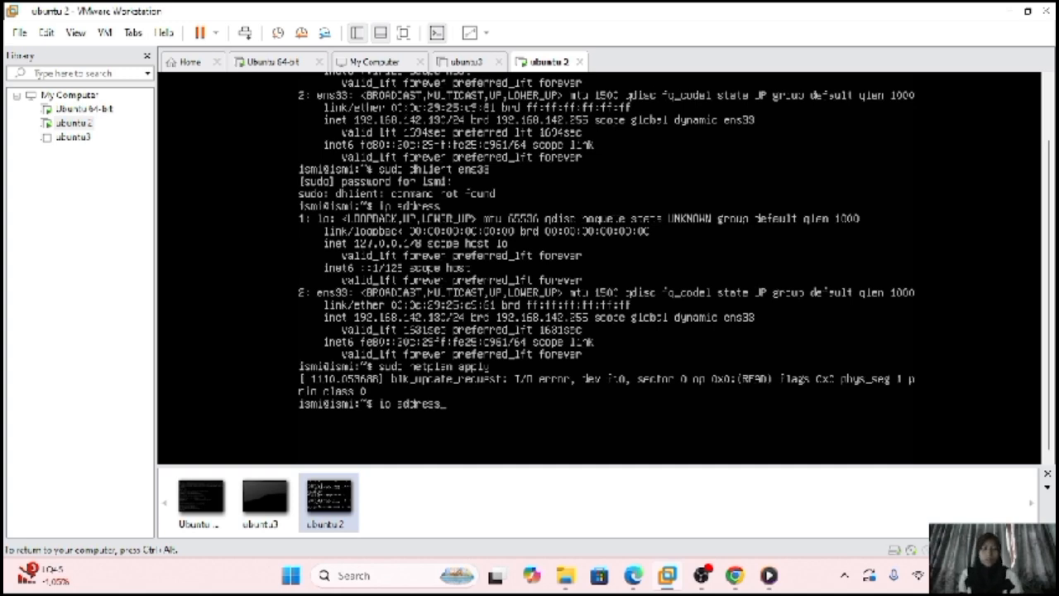
{"action": "key", "text": "Return"}
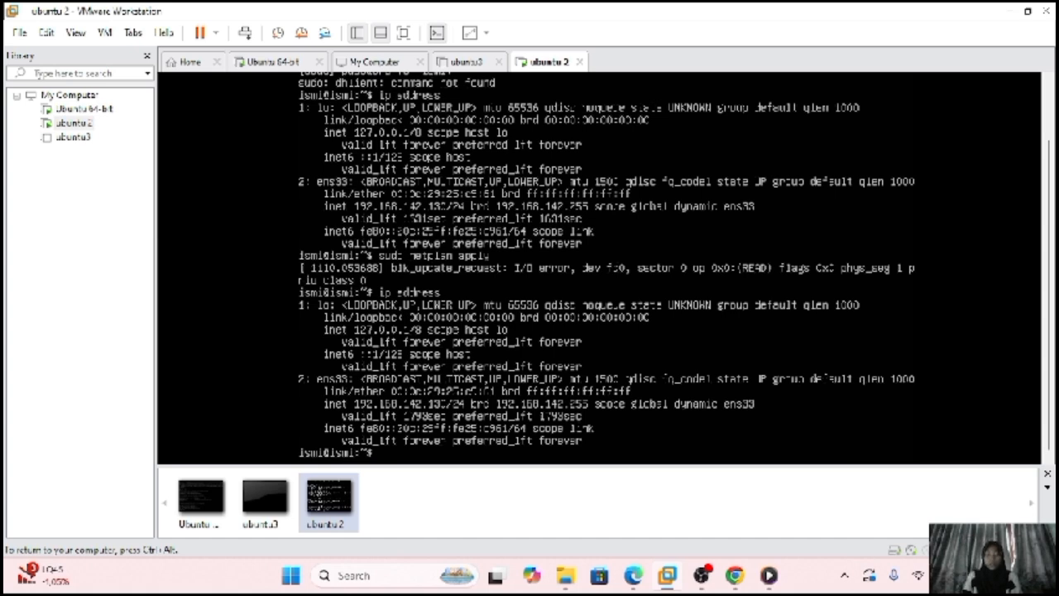
Switch to the Ubuntu 64-bit VM and get a fresh shell prompt in its console
{"action": "key", "text": "ctrl+alt"}
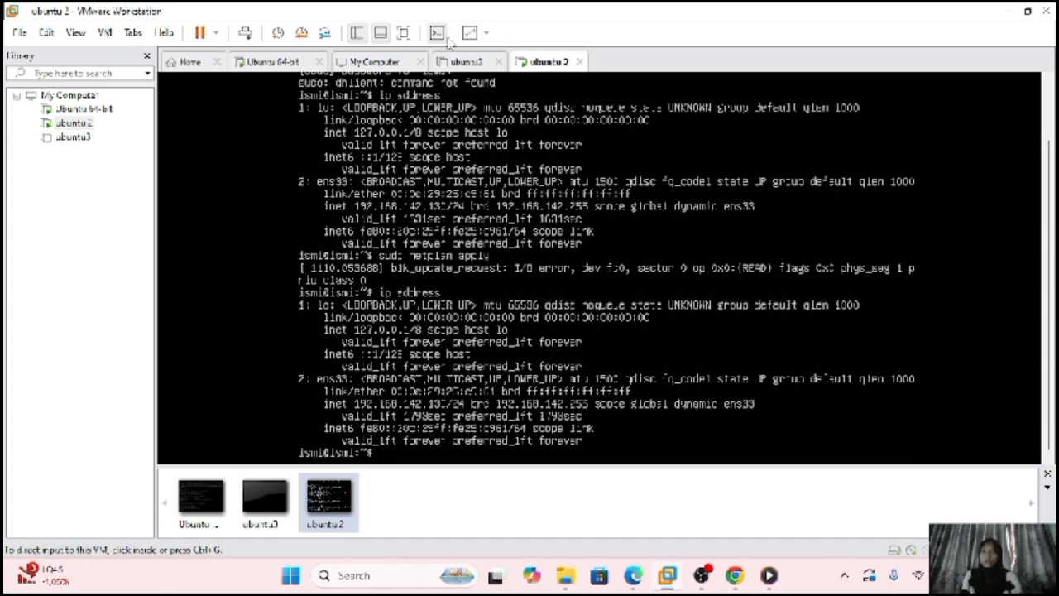
{"action": "left_click", "coordinate": [83, 108]}
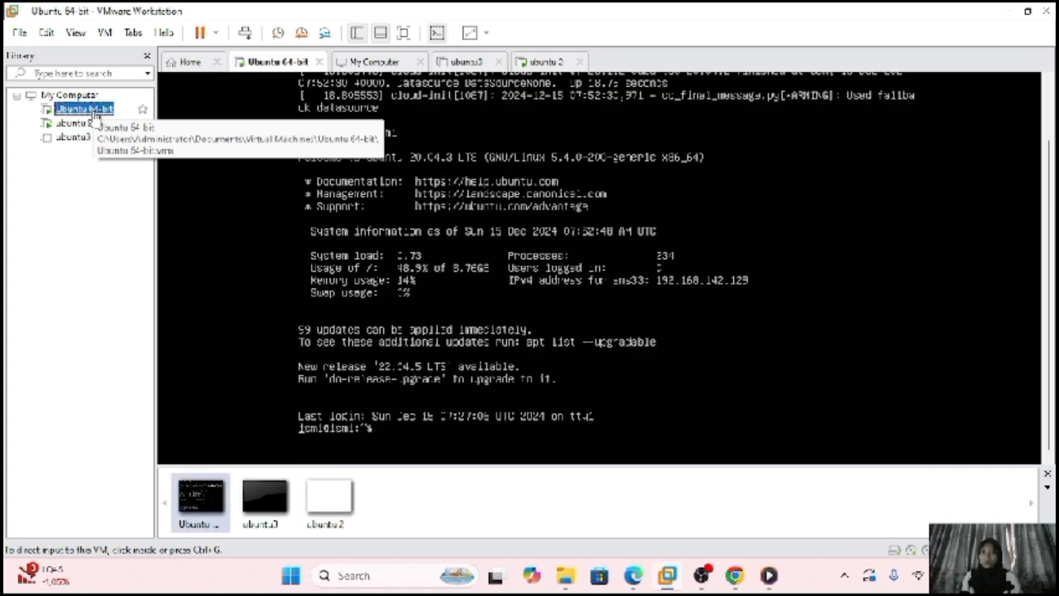
{"action": "left_click", "coordinate": [393, 432]}
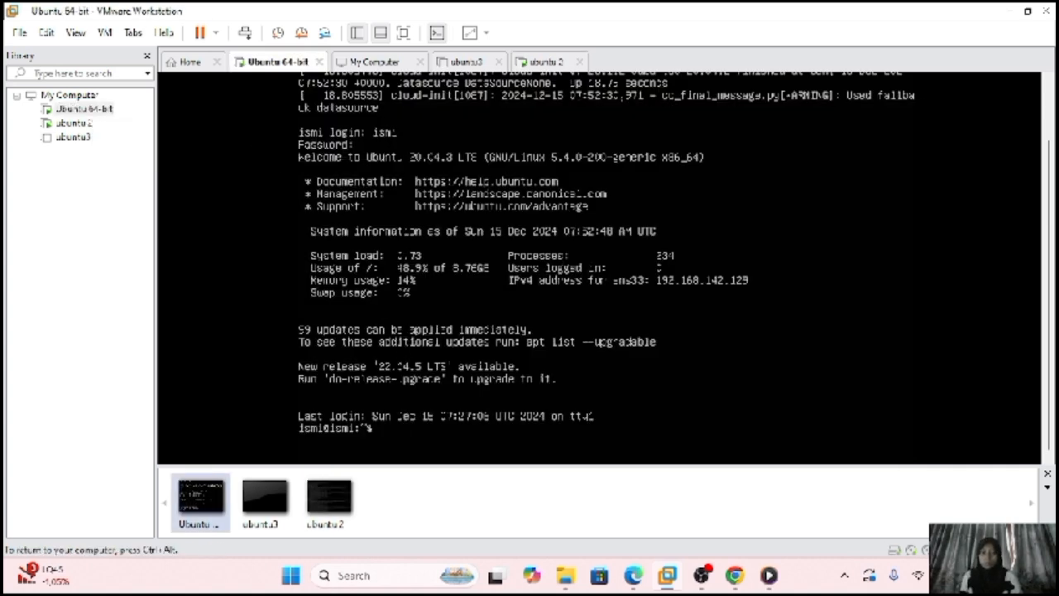
{"action": "type", "text": "mmmmmmmmmmmm"}
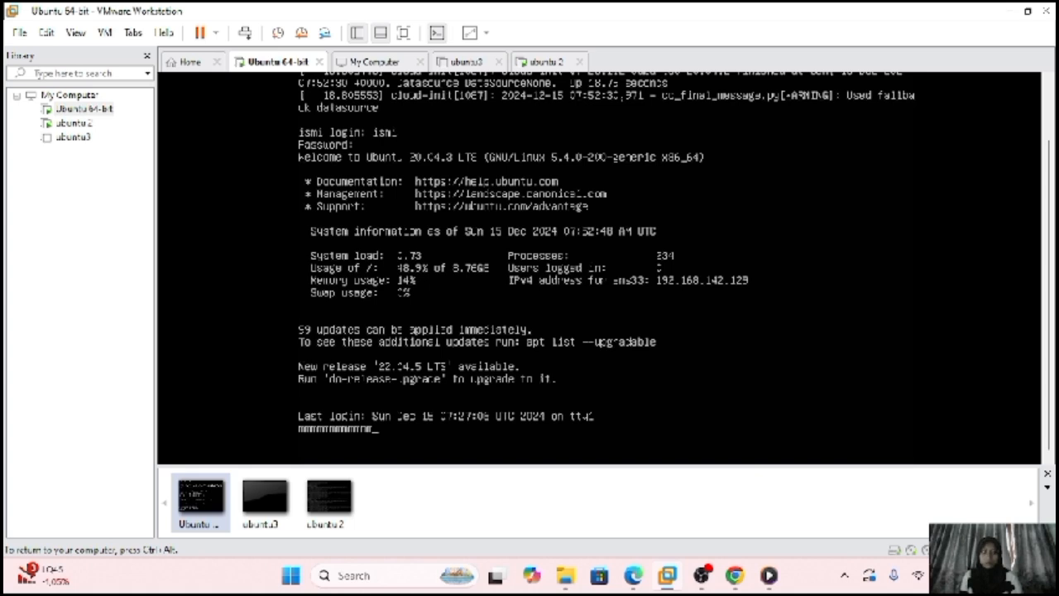
{"action": "key", "text": "Return"}
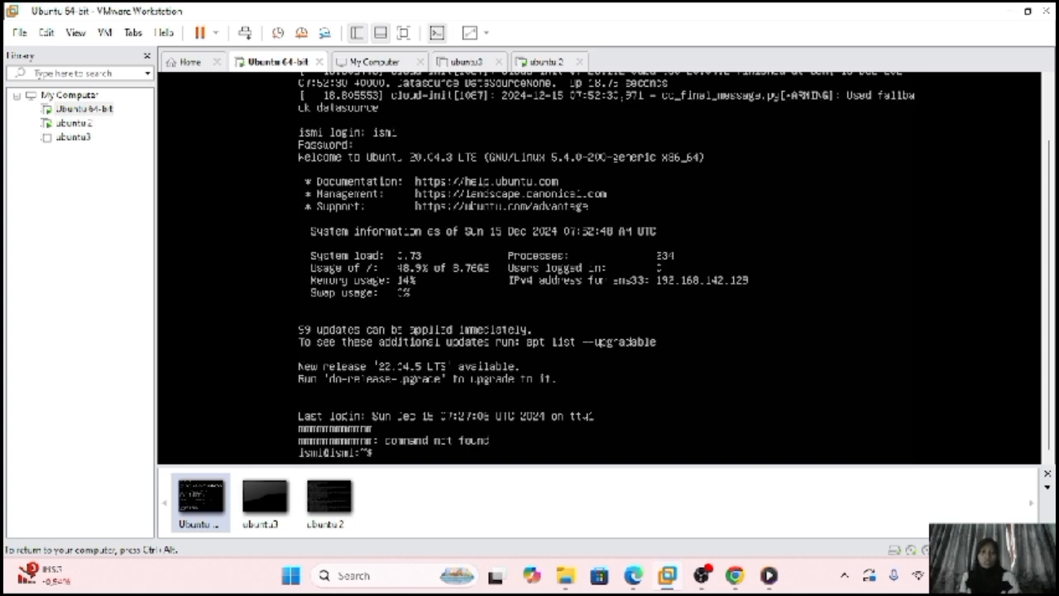
Ping google.com from Ubuntu 64-bit, receiving 5 of 5 packets with 0% loss
{"action": "type", "text": "ping"}
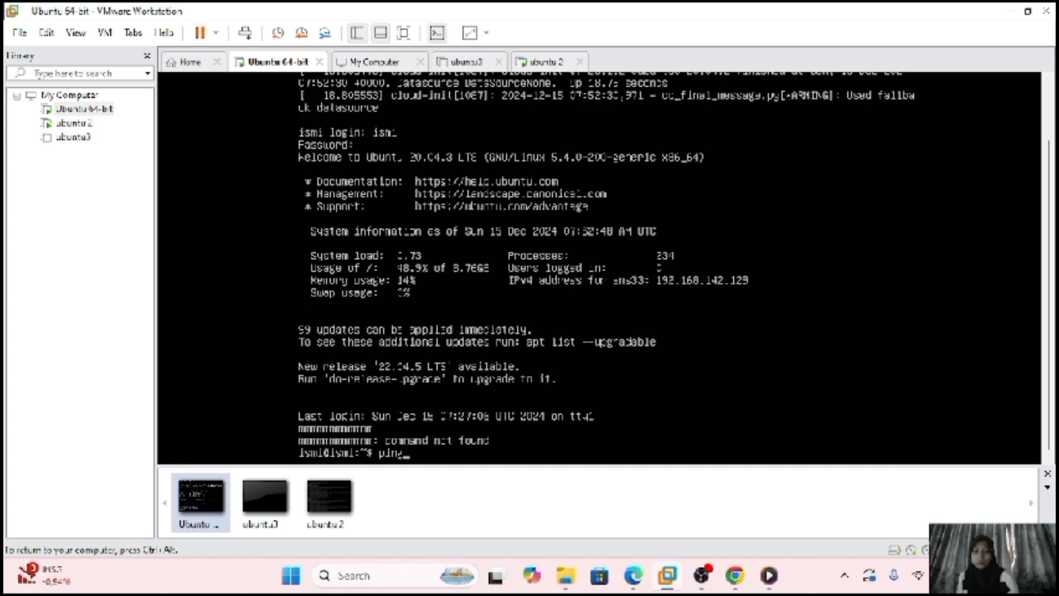
{"action": "type", "text": " google"}
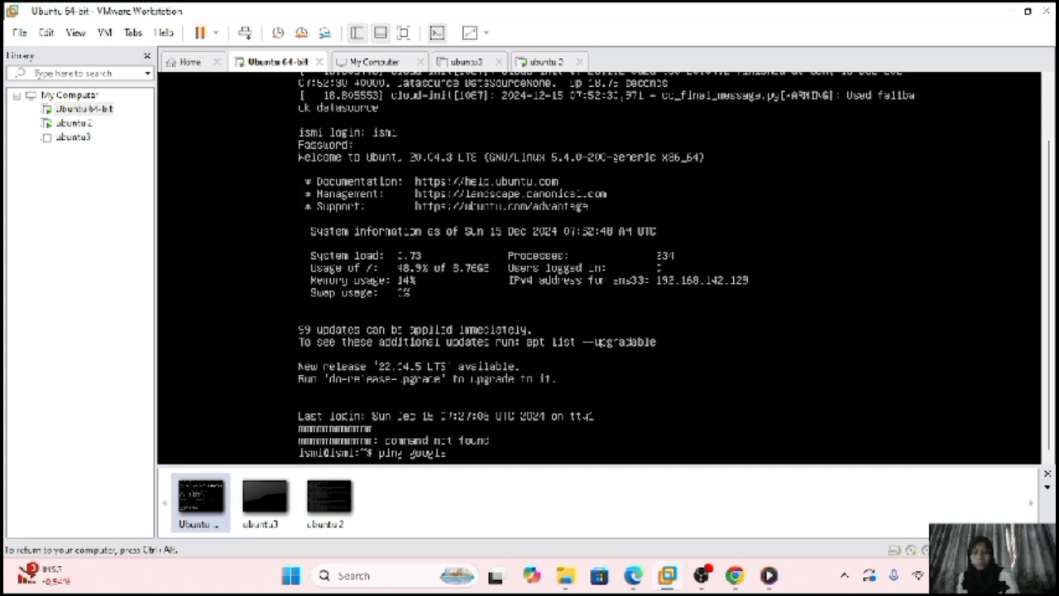
{"action": "type", "text": ".com"}
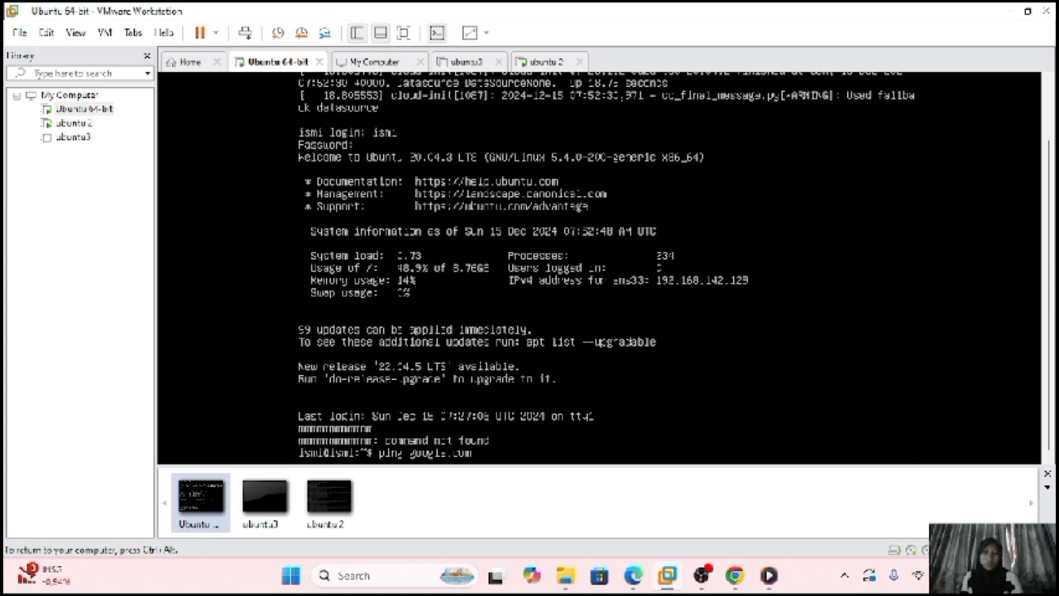
{"action": "key", "text": "Return"}
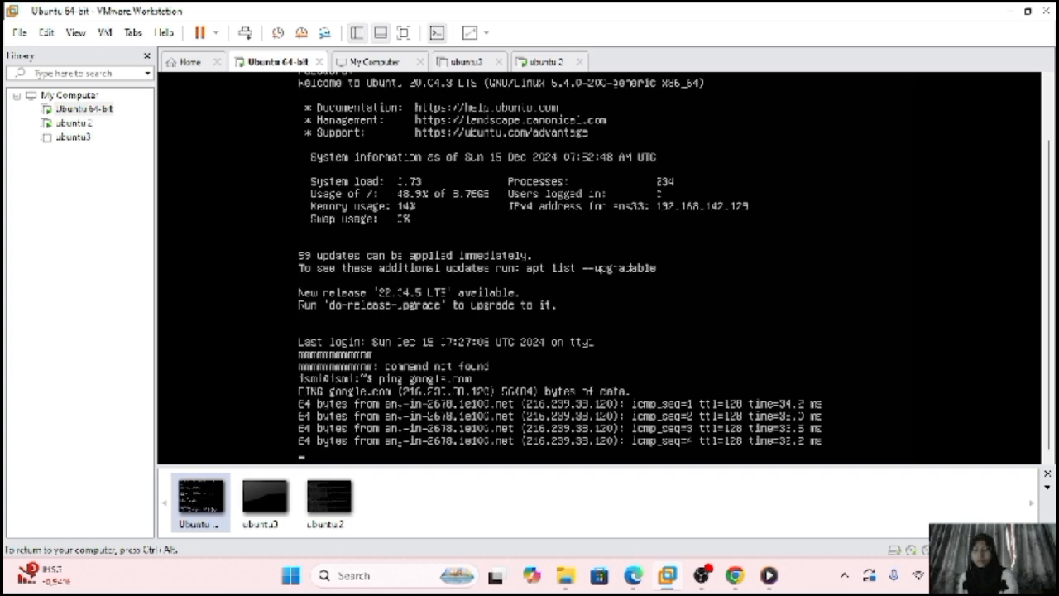
{"action": "key", "text": "ctrl+c"}
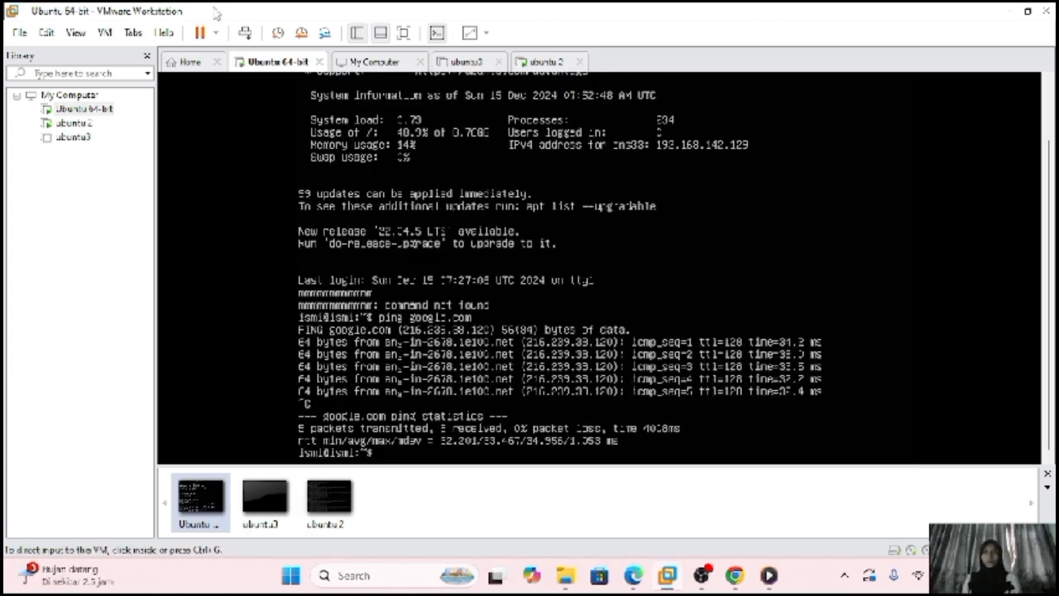
{"action": "left_click", "coordinate": [64, 124]}
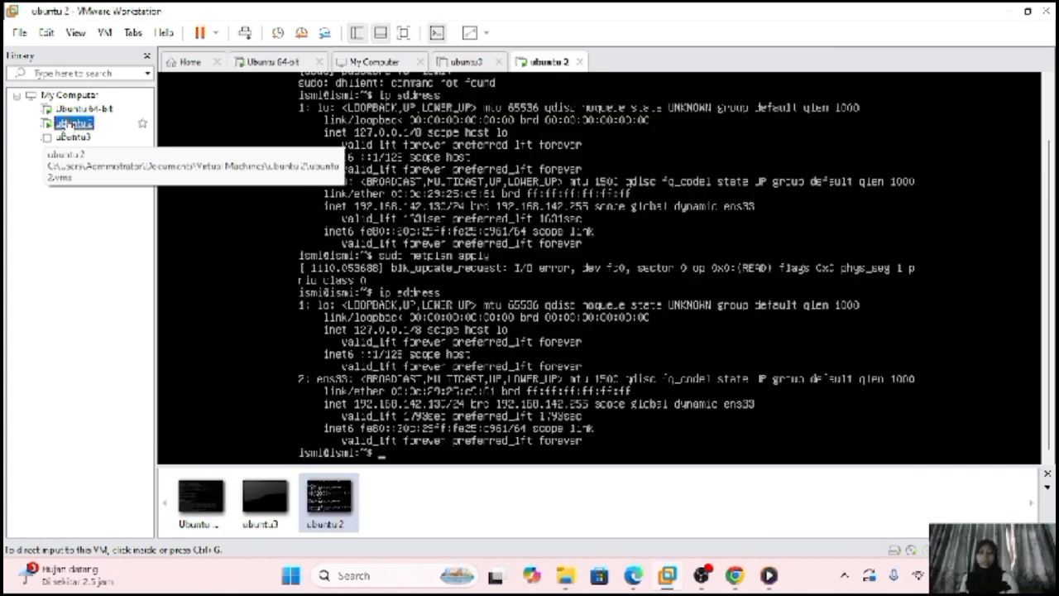
Clear the ubuntu 2 terminal screen
{"action": "left_click", "coordinate": [591, 213]}
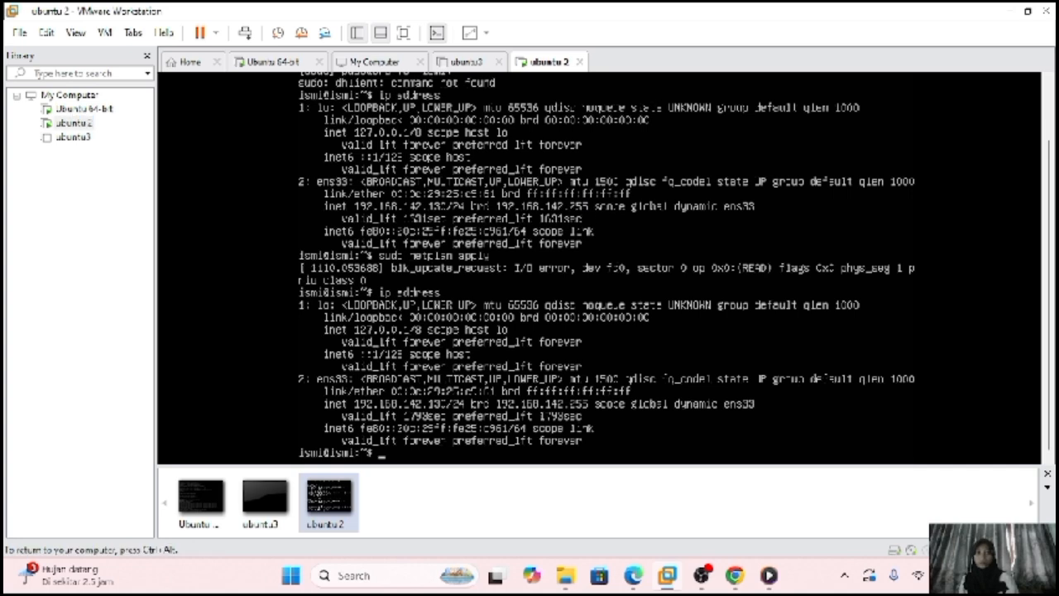
{"action": "type", "text": "clear"}
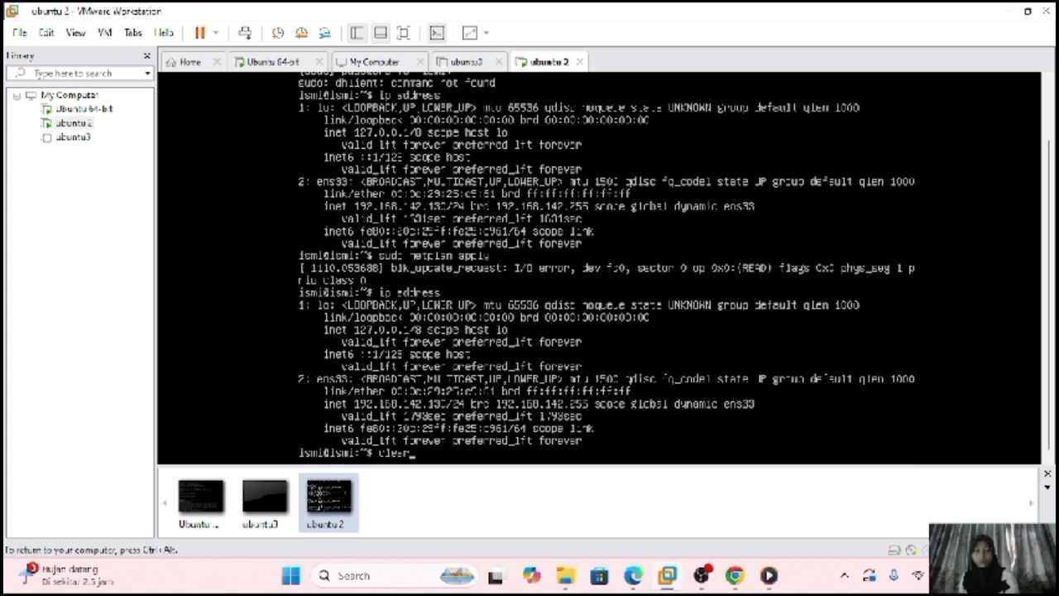
{"action": "key", "text": "Return"}
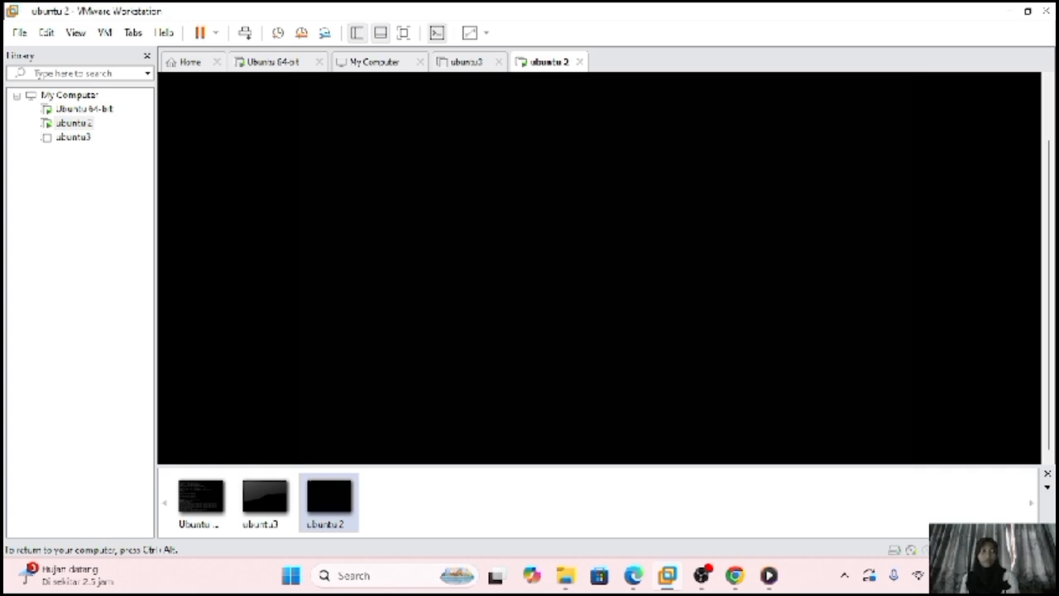
{"action": "key", "text": "ctrl+alt"}
{"action": "scroll", "coordinate": [1052, 91], "scroll_direction": "up", "scroll_amount": 10}
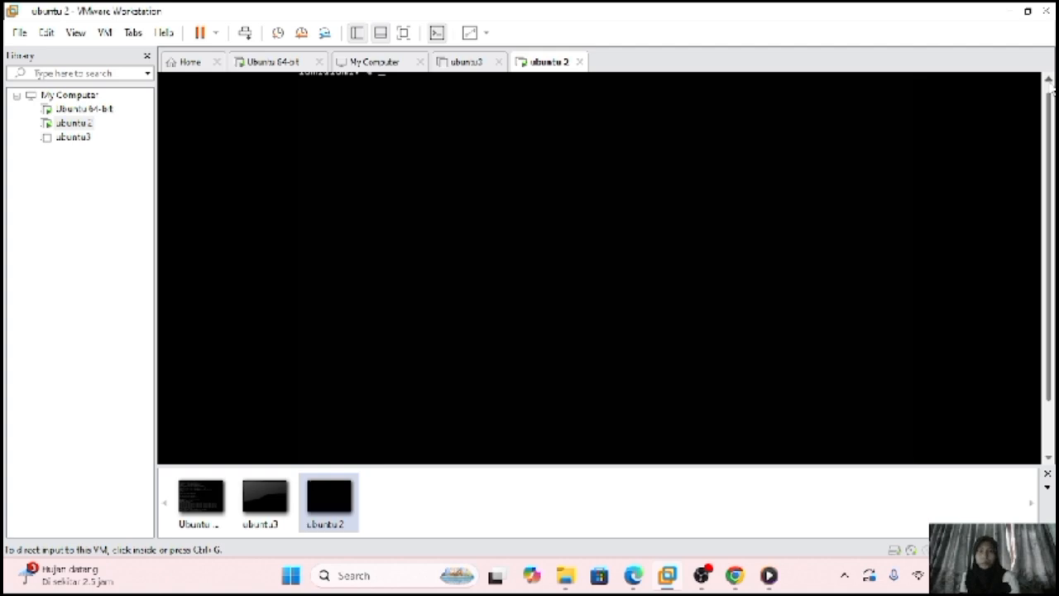
Ping google.com from ubuntu 2 until it shows 5 of 5 replies with 0% loss
{"action": "left_click", "coordinate": [1022, 101]}
{"action": "type", "text": "ping "}
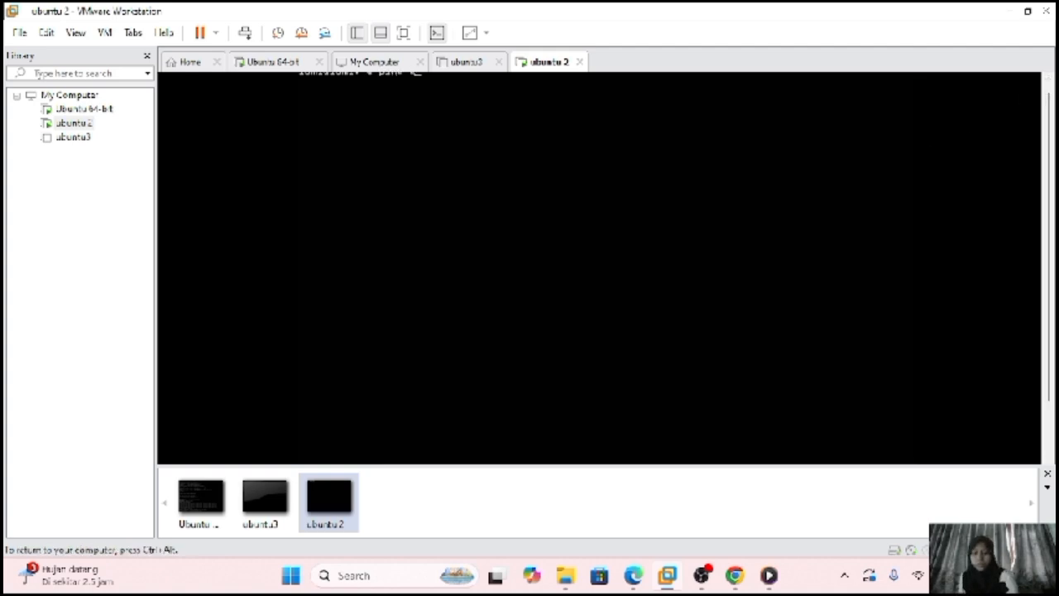
{"action": "type", "text": "gp"}
{"action": "key", "text": "BackSpace"}
{"action": "type", "text": "oo"}
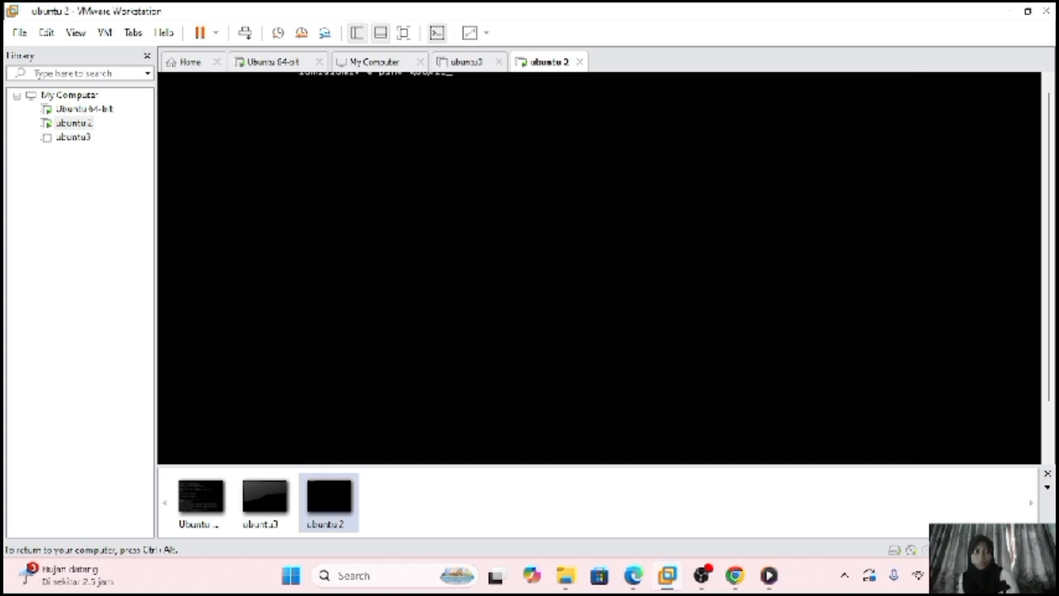
{"action": "key", "text": "ctrl+alt"}
{"action": "left_click", "coordinate": [1049, 80]}
{"action": "left_click", "coordinate": [1049, 80]}
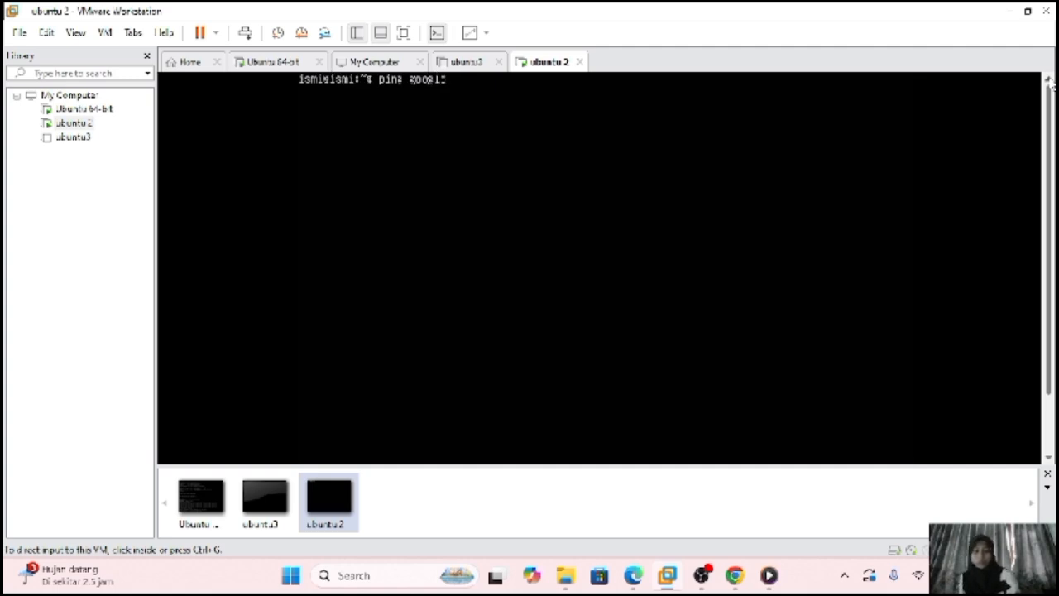
{"action": "left_click", "coordinate": [951, 125]}
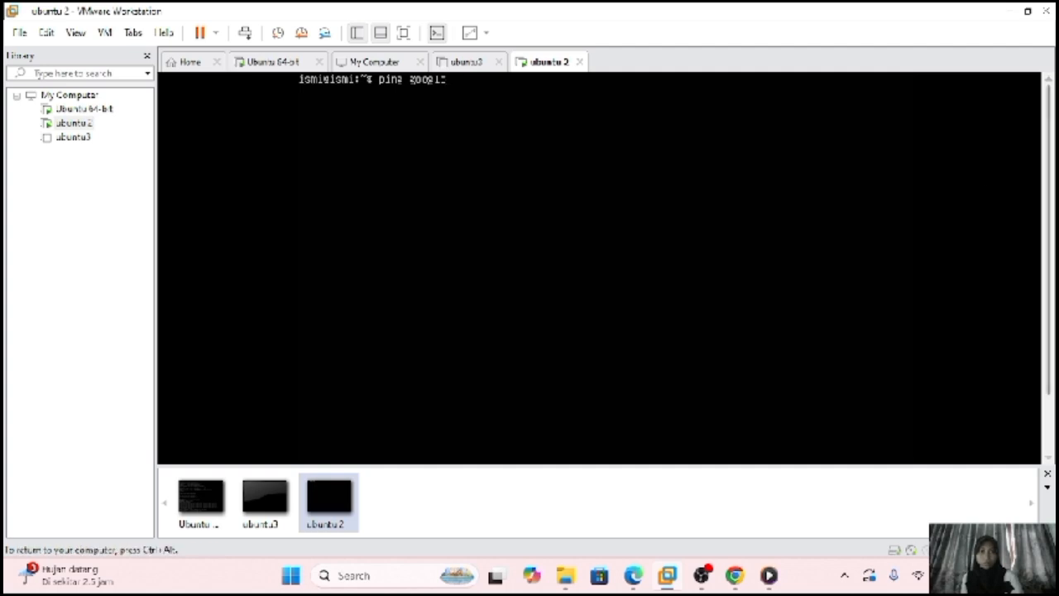
{"action": "type", "text": ".com"}
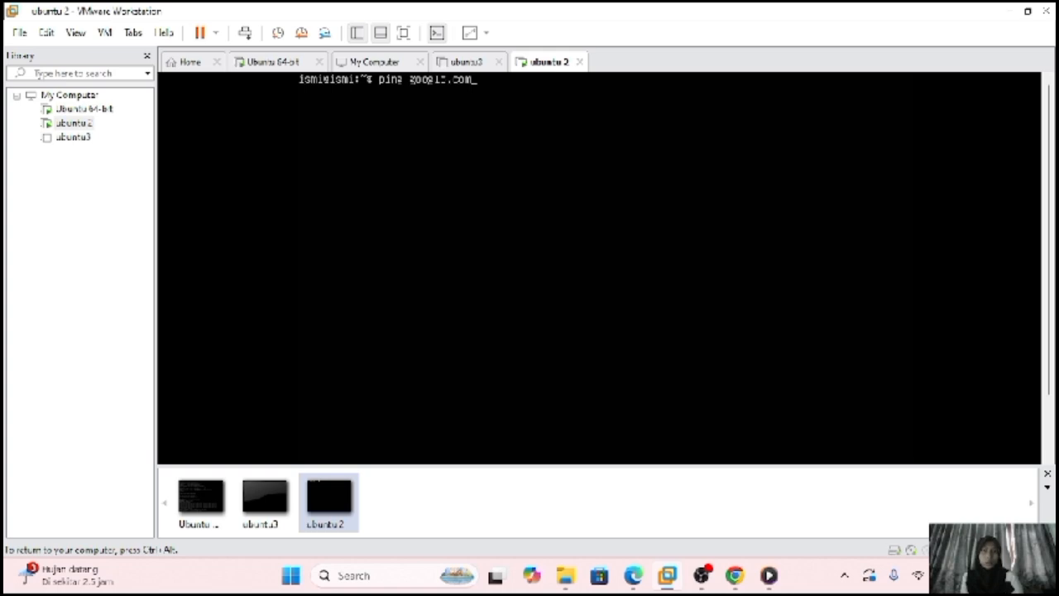
{"action": "key", "text": "Return"}
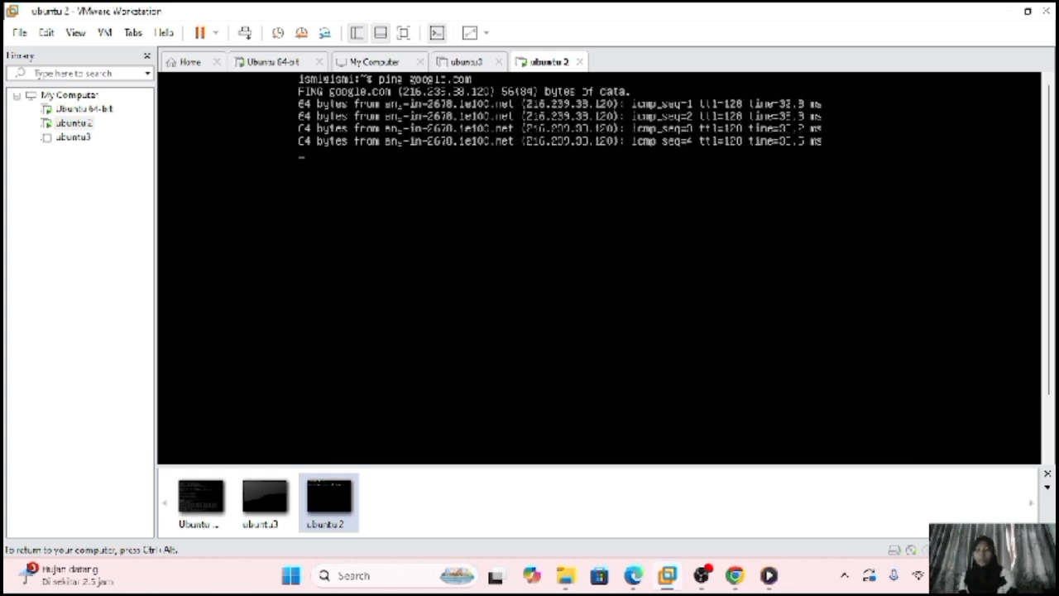
{"action": "key", "text": "ctrl+c"}
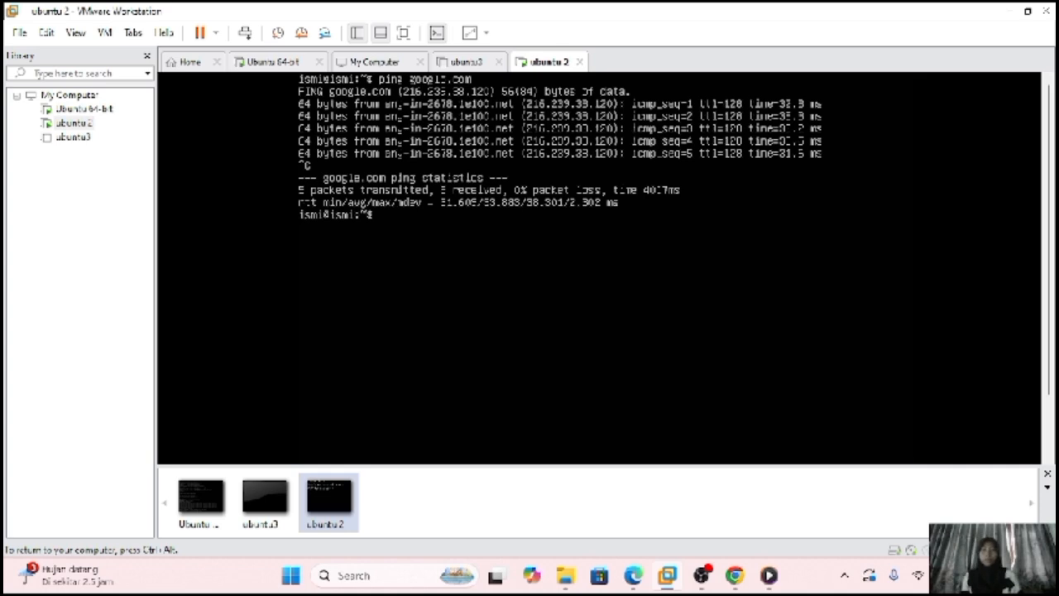
{"action": "key", "text": "ctrl+alt"}
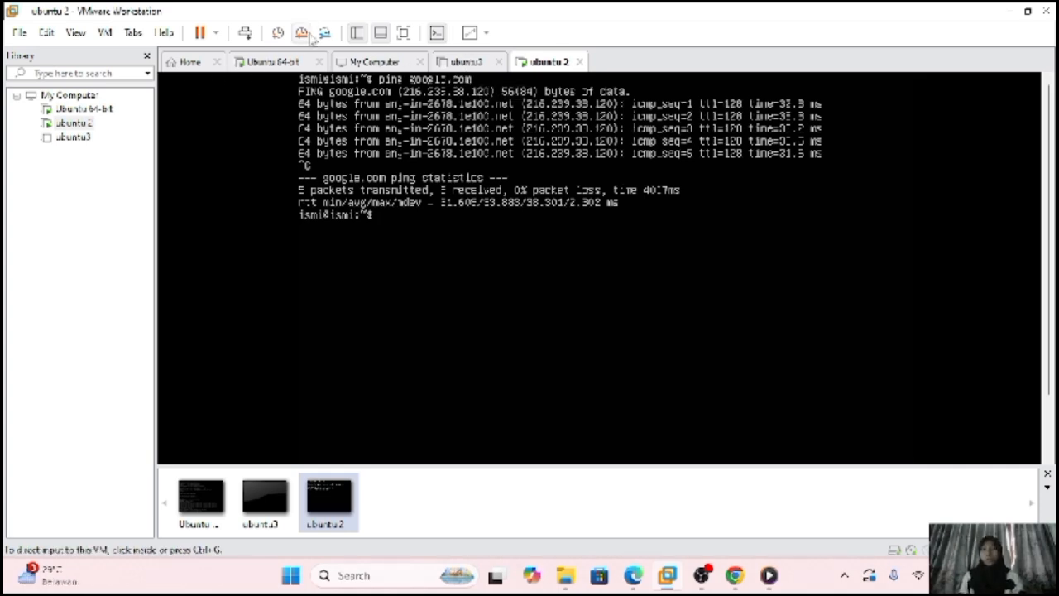
Ping 192.168.142.130 from Ubuntu 64-bit, receiving 8 of 8 replies with 0% loss
{"action": "left_click", "coordinate": [294, 62]}
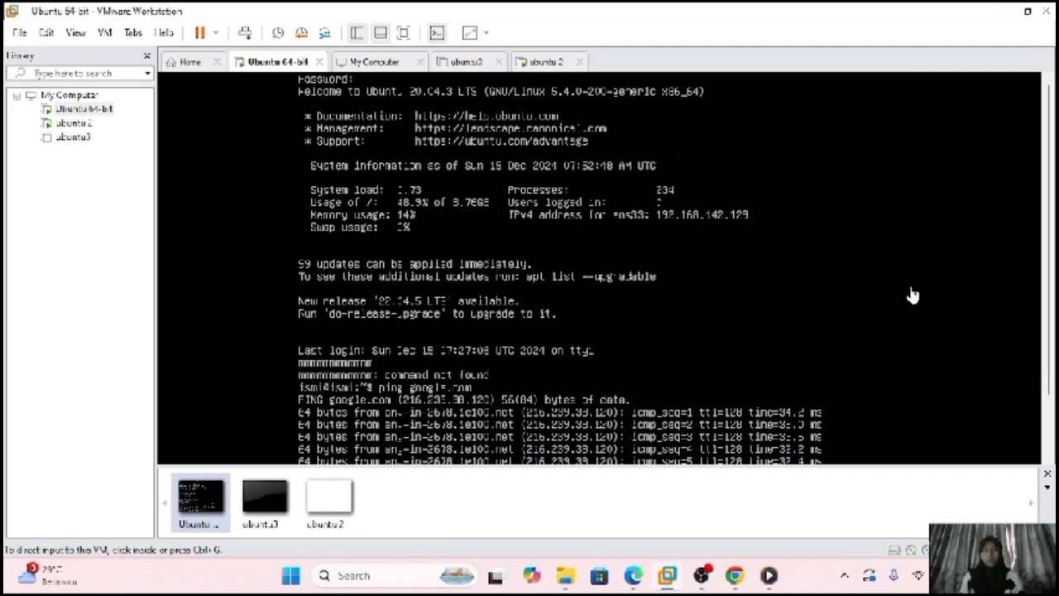
{"action": "key", "text": "ctrl+c"}
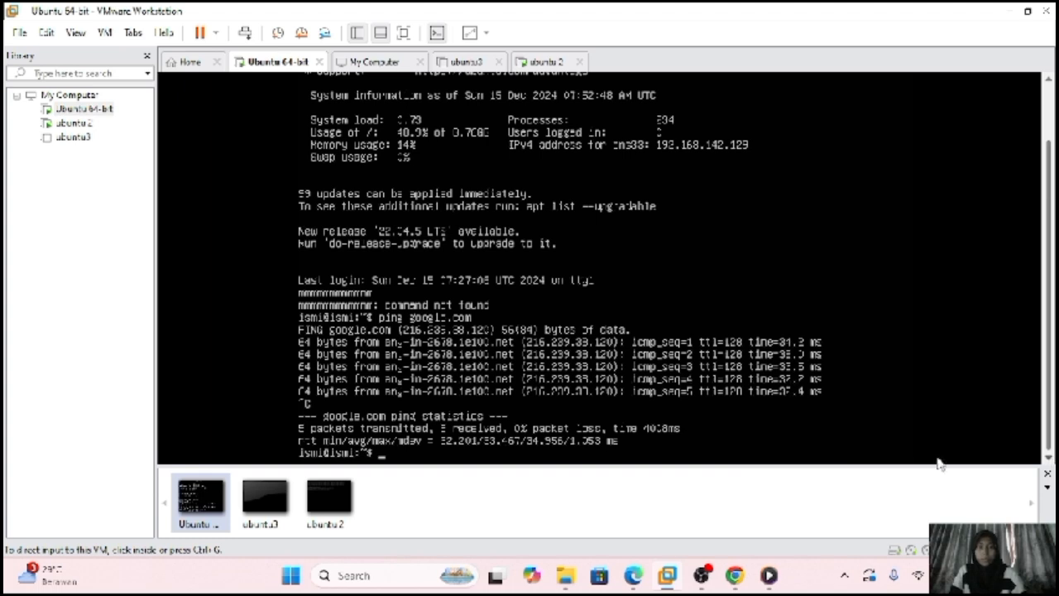
{"action": "left_click", "coordinate": [673, 299]}
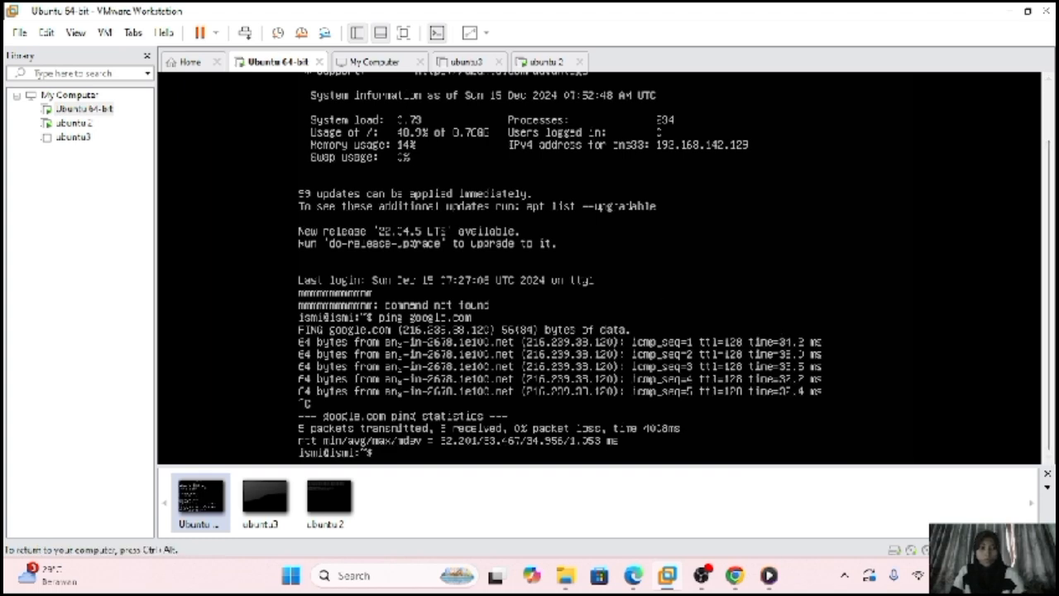
{"action": "type", "text": "ping"}
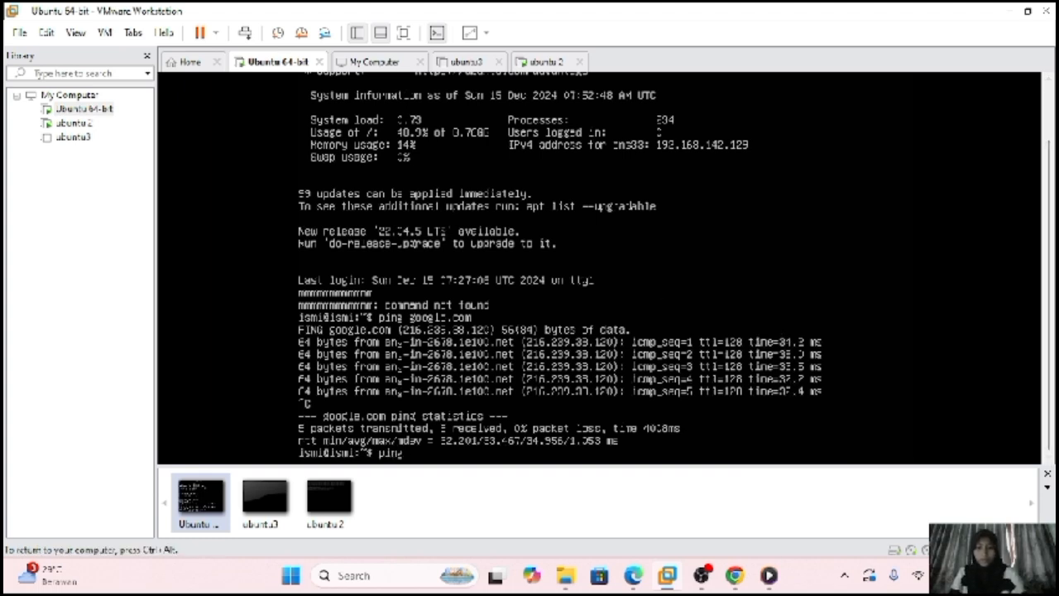
{"action": "type", "text": " 19"}
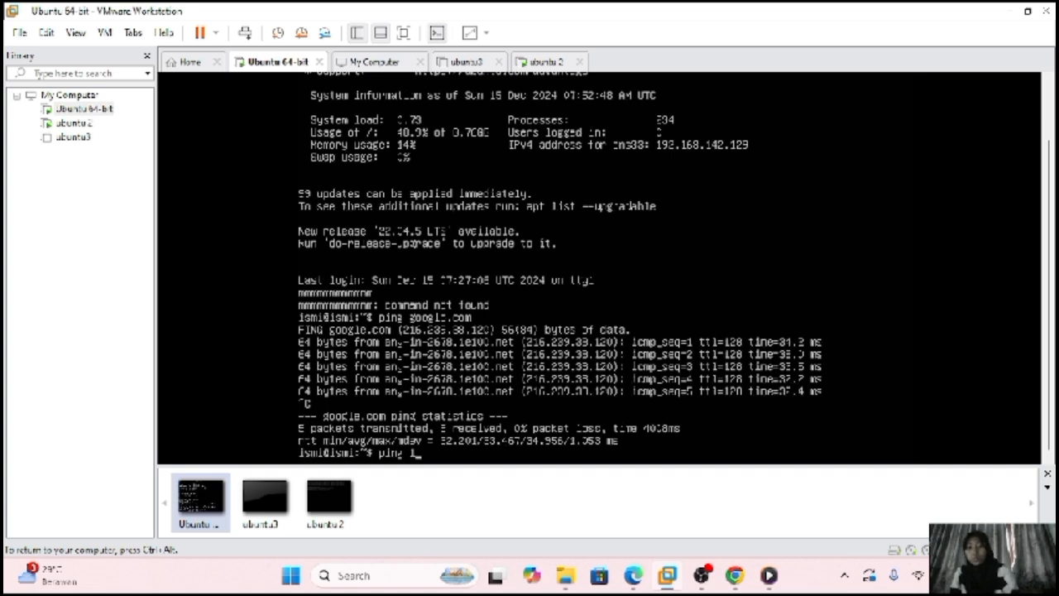
{"action": "type", "text": "2.168"}
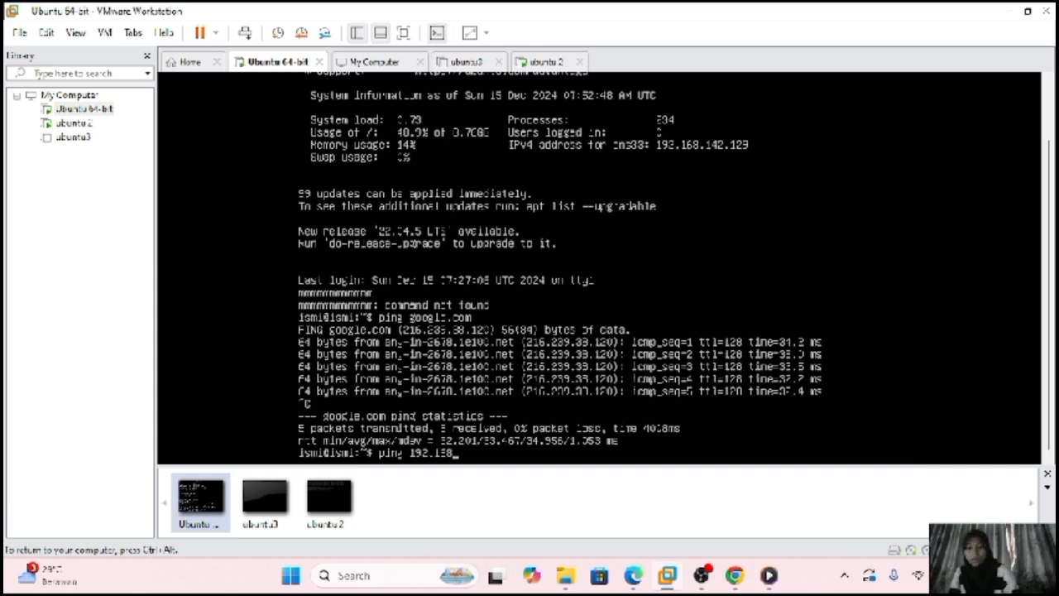
{"action": "type", "text": "."}
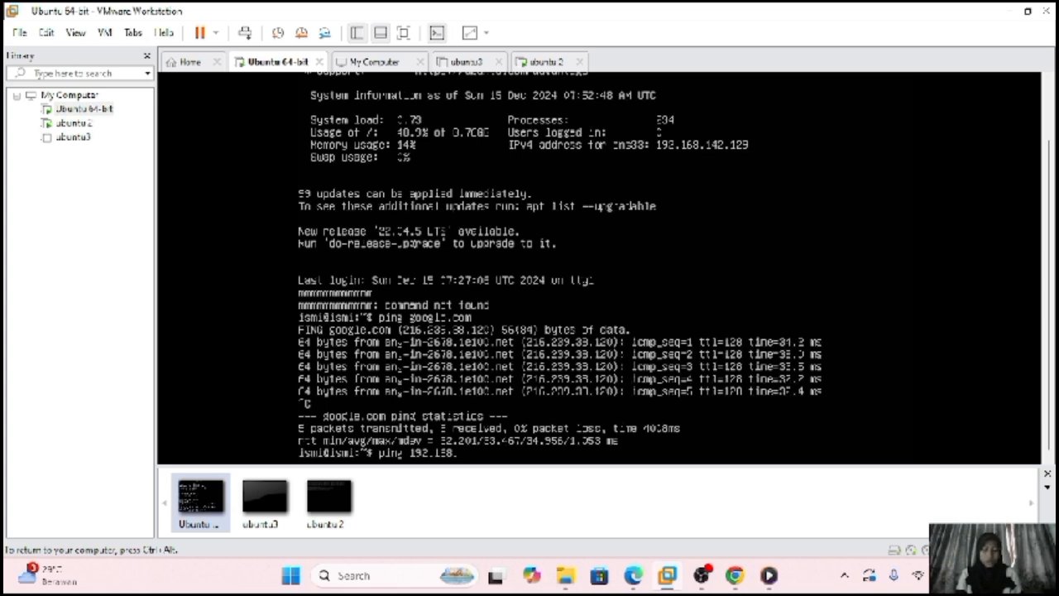
{"action": "type", "text": "1"}
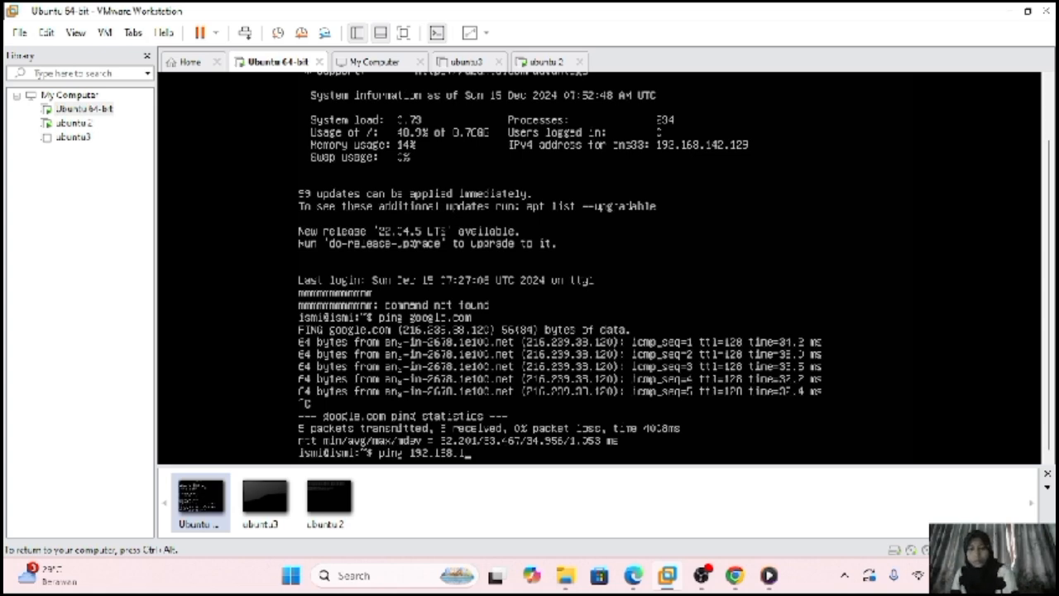
{"action": "type", "text": "42"}
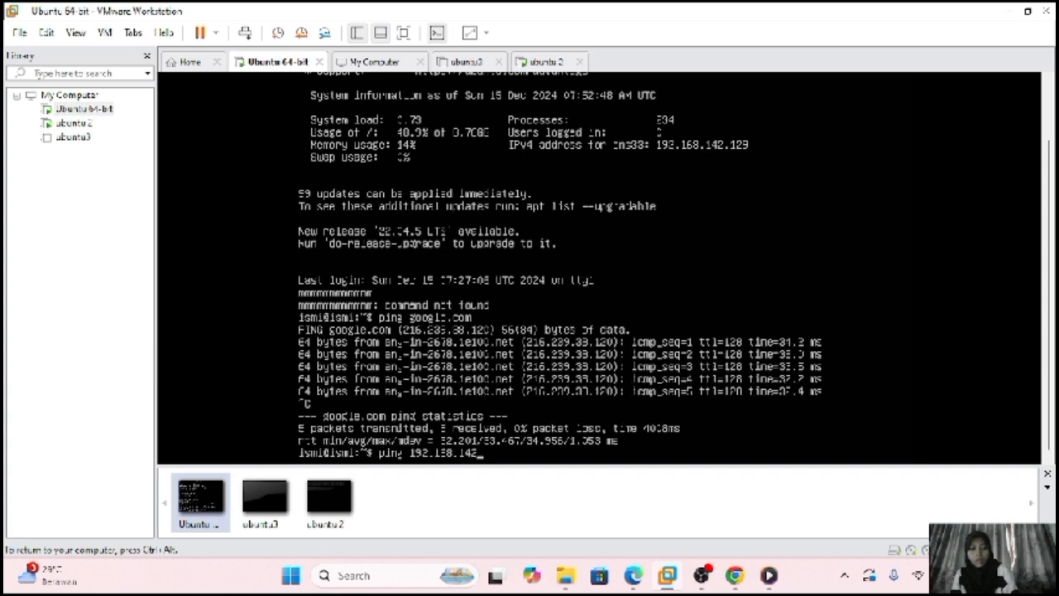
{"action": "type", "text": ".13"}
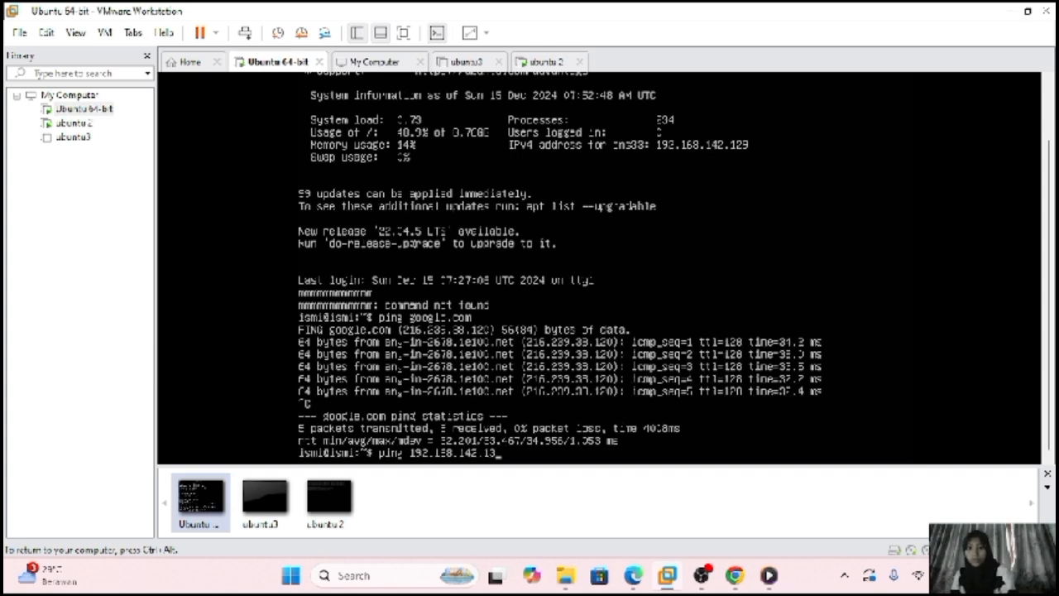
{"action": "type", "text": "0"}
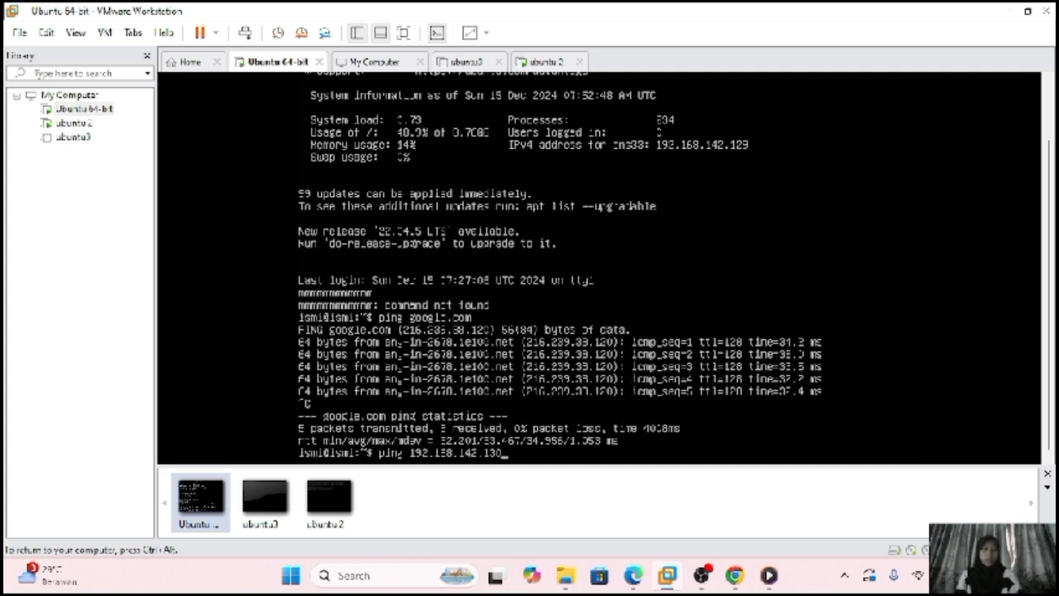
{"action": "key", "text": "Return"}
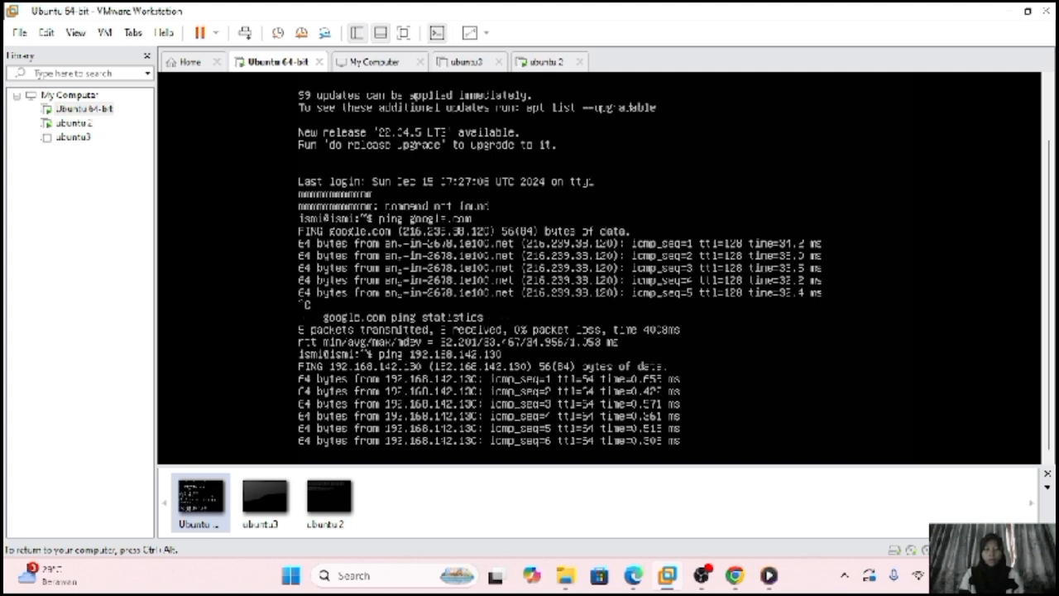
{"action": "key", "text": "ctrl+c"}
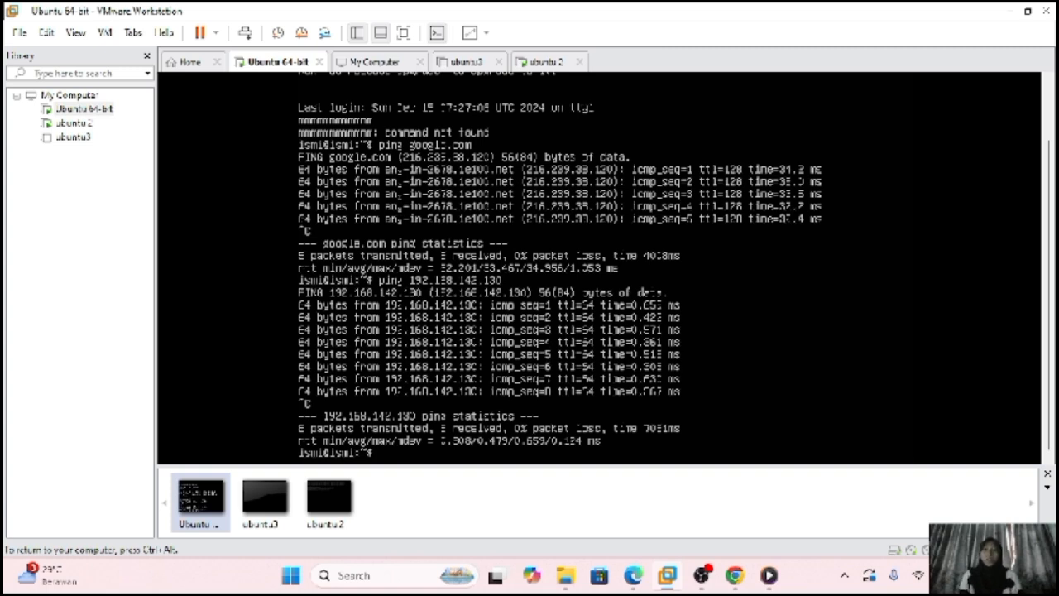
{"action": "key", "text": "ctrl+alt"}
Ping 192.168.142.130 from ubuntu 2, getting replies with ttl=64
{"action": "left_click", "coordinate": [549, 63]}
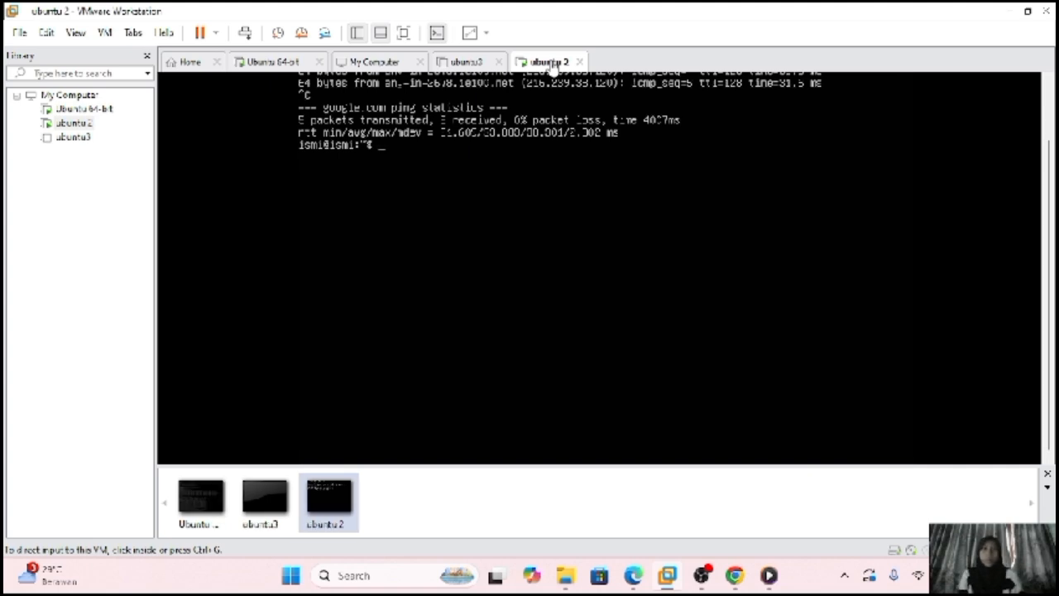
{"action": "left_click", "coordinate": [633, 159]}
{"action": "type", "text": "ping"}
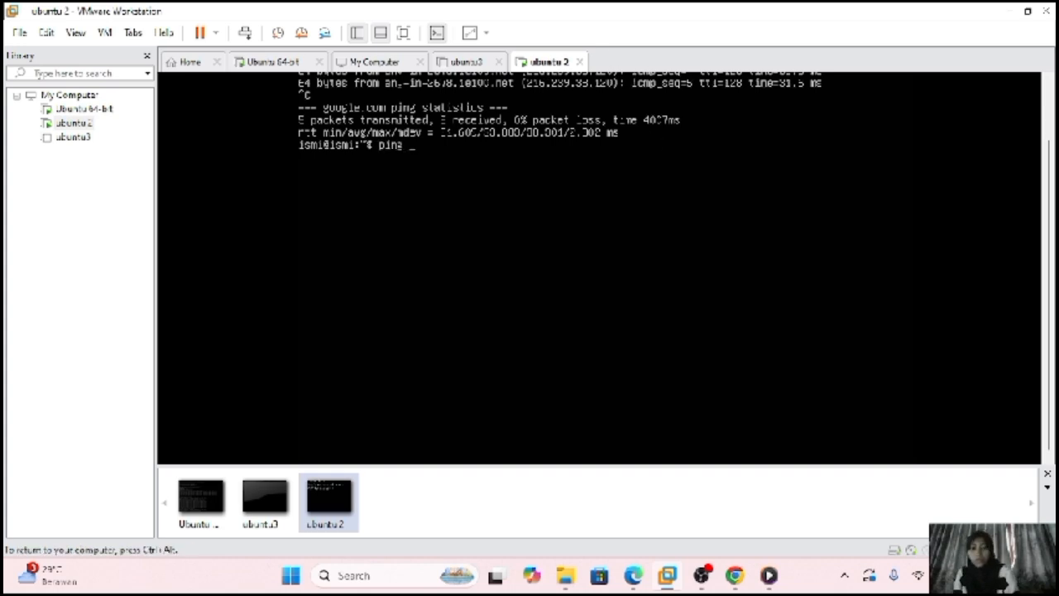
{"action": "type", "text": " 192.168"}
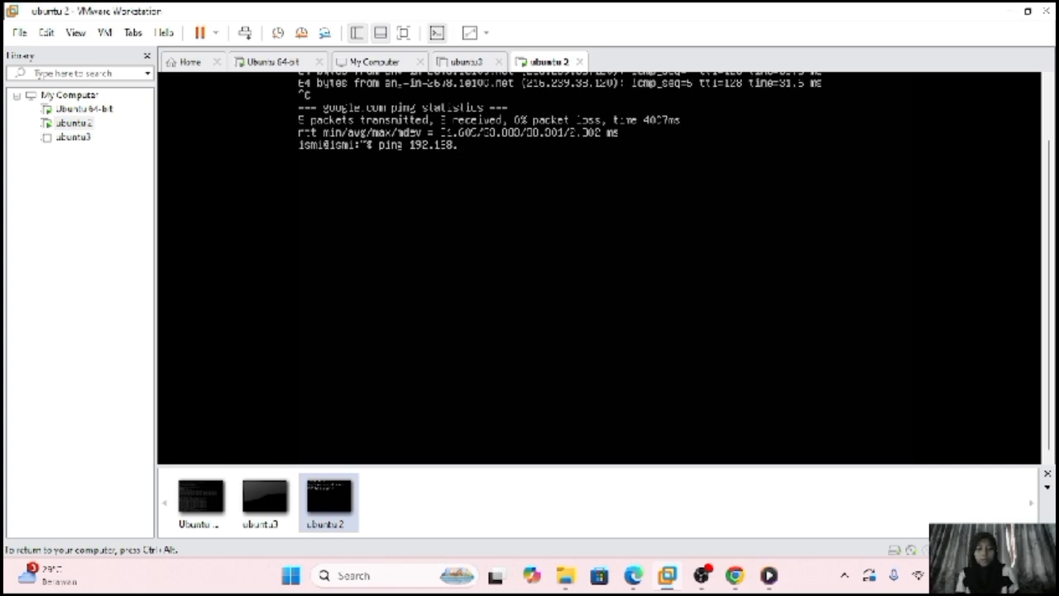
{"action": "type", "text": ".142"}
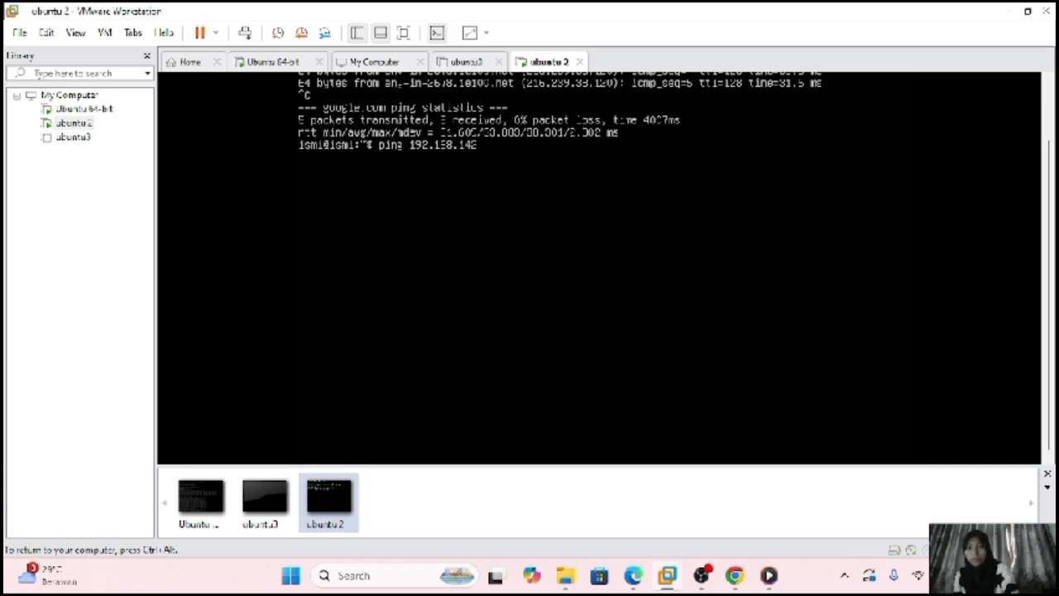
{"action": "type", "text": ".130"}
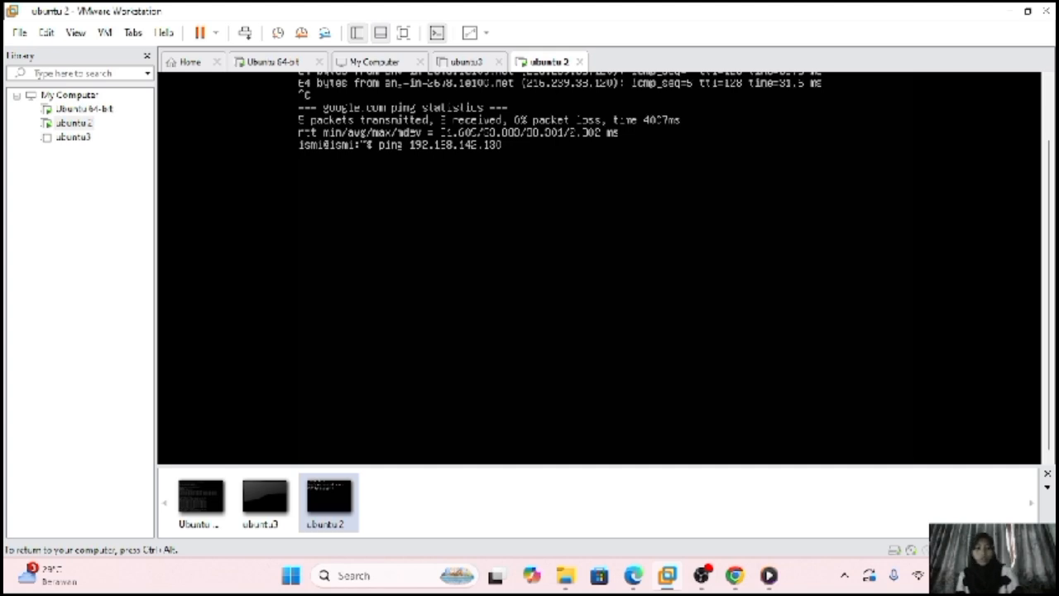
{"action": "key", "text": "Return"}
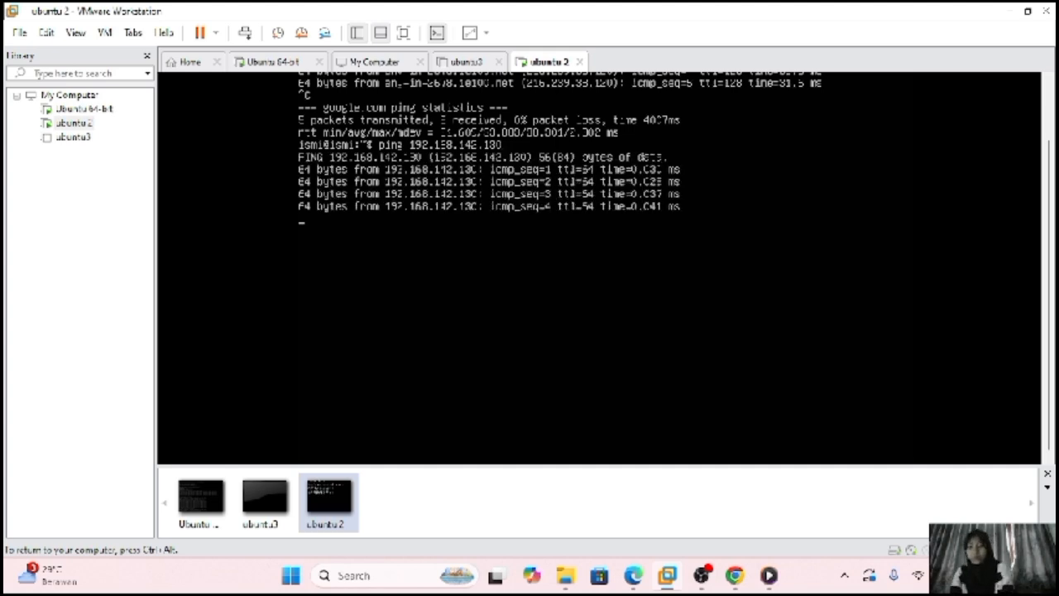
{"action": "key", "text": "ctrl+c"}
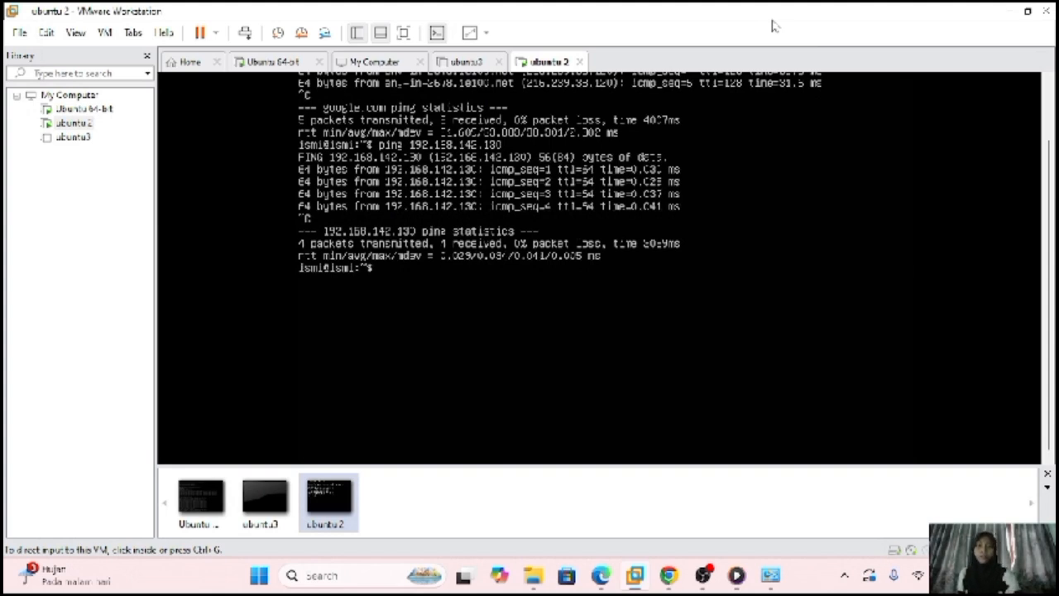
On ubuntu 2, list addresses with ip address and ping 192.168.142.1, getting 5 replies
{"action": "key", "text": "ctrl+g"}
{"action": "type", "text": "l"}
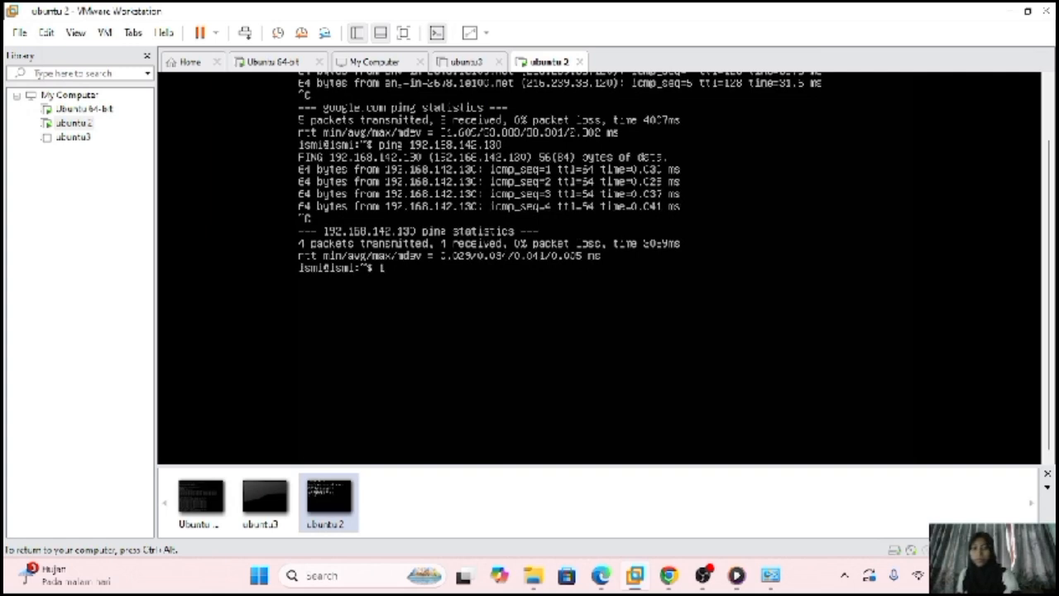
{"action": "type", "text": "92."}
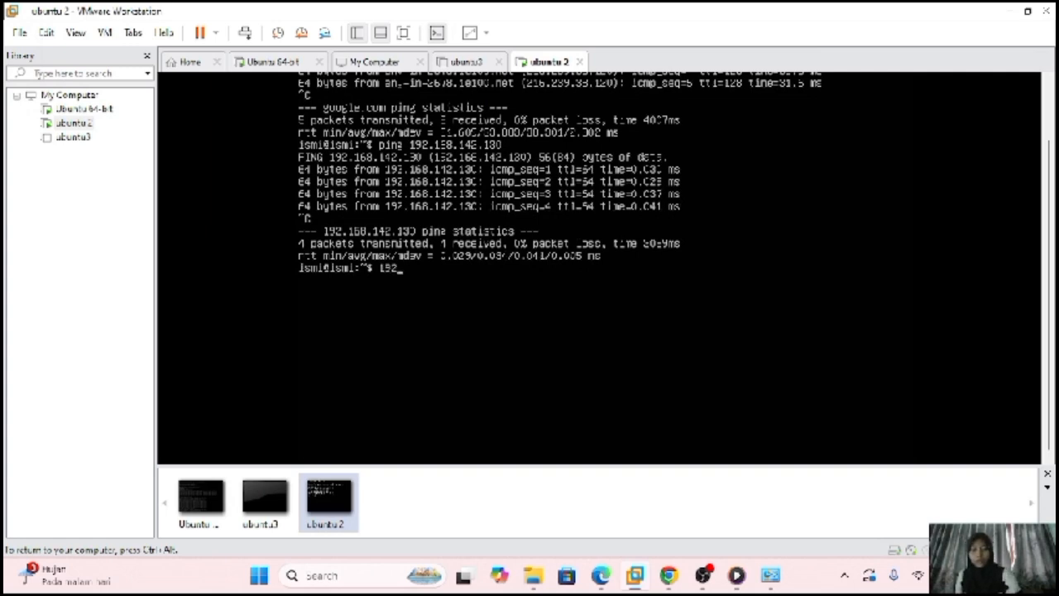
{"action": "type", "text": "16"}
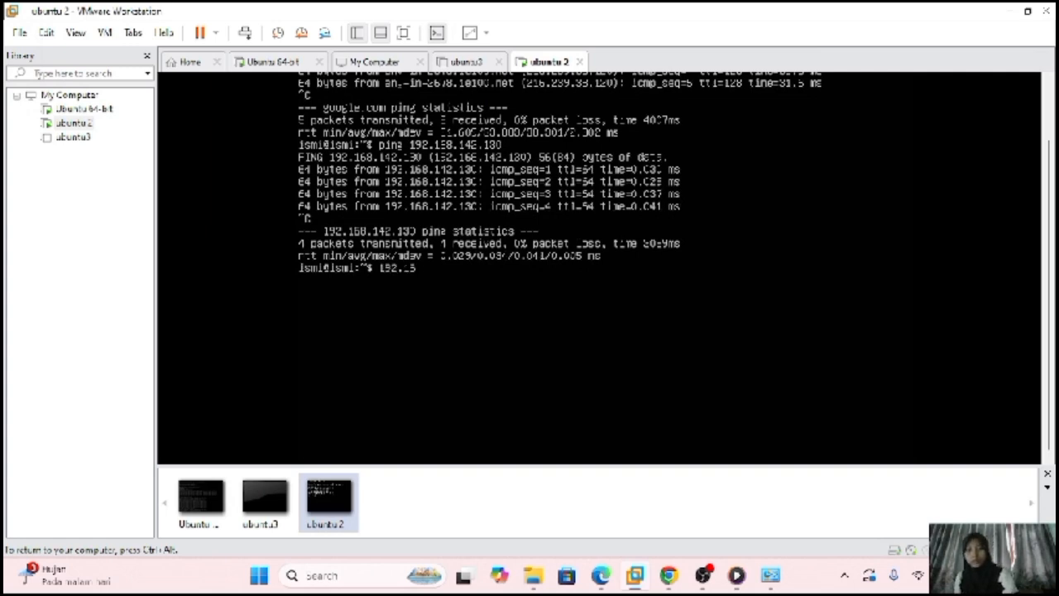
{"action": "type", "text": "8."}
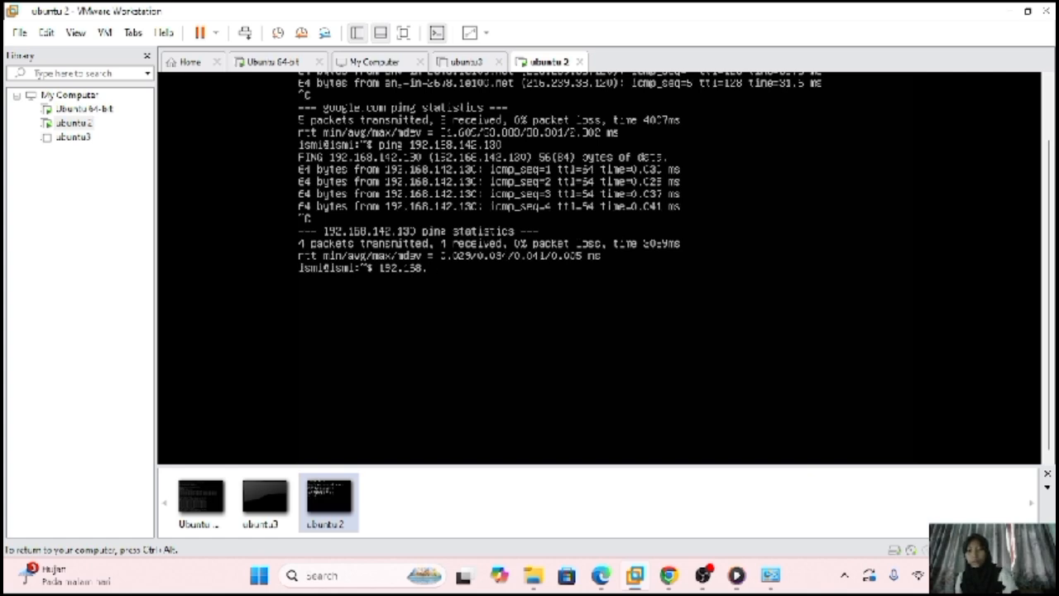
{"action": "type", "text": "142"}
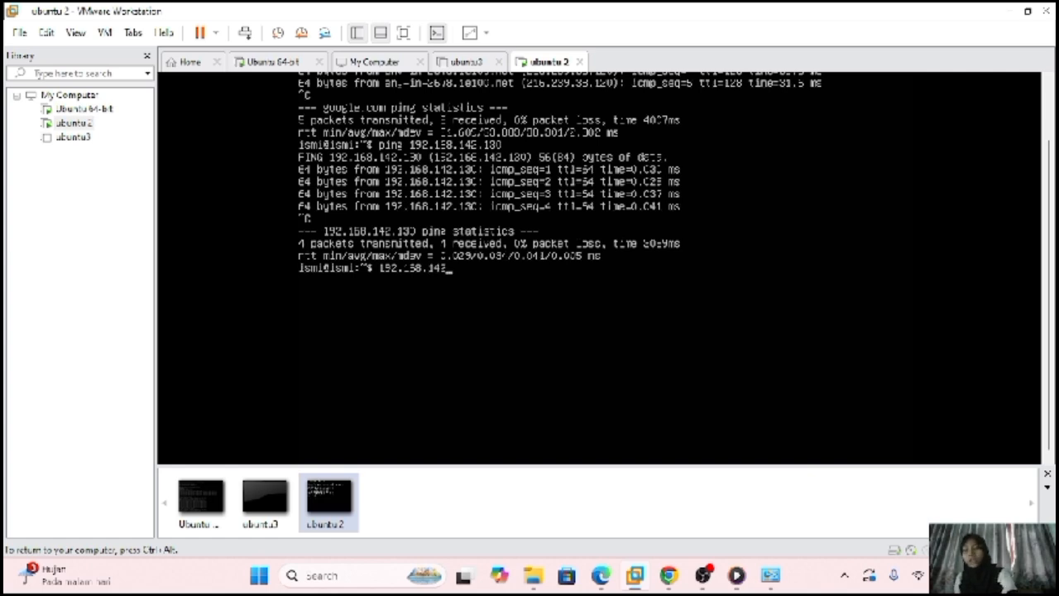
{"action": "type", "text": ".1"}
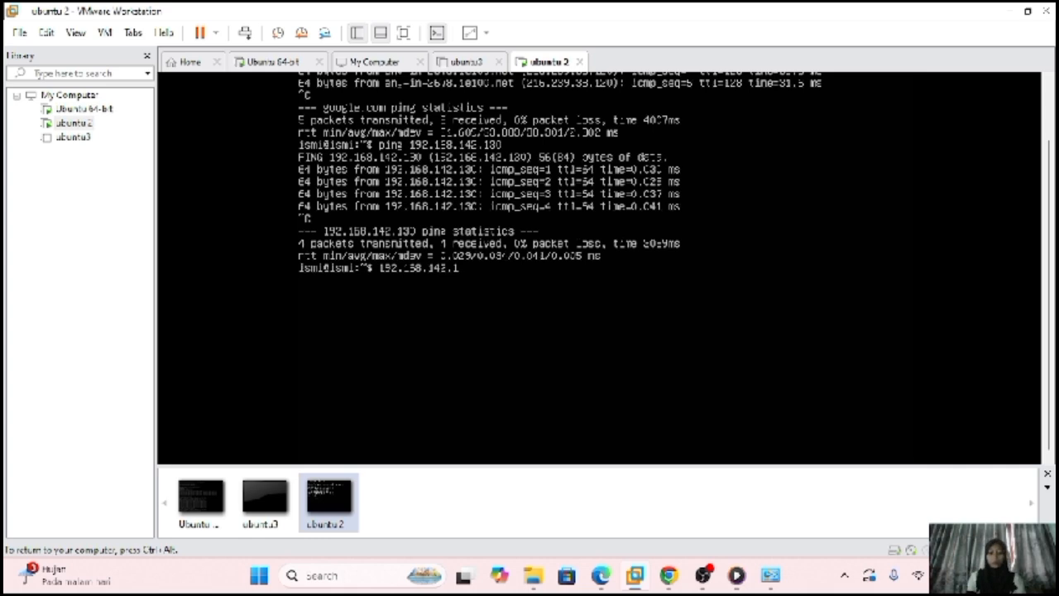
{"action": "key", "text": "Return"}
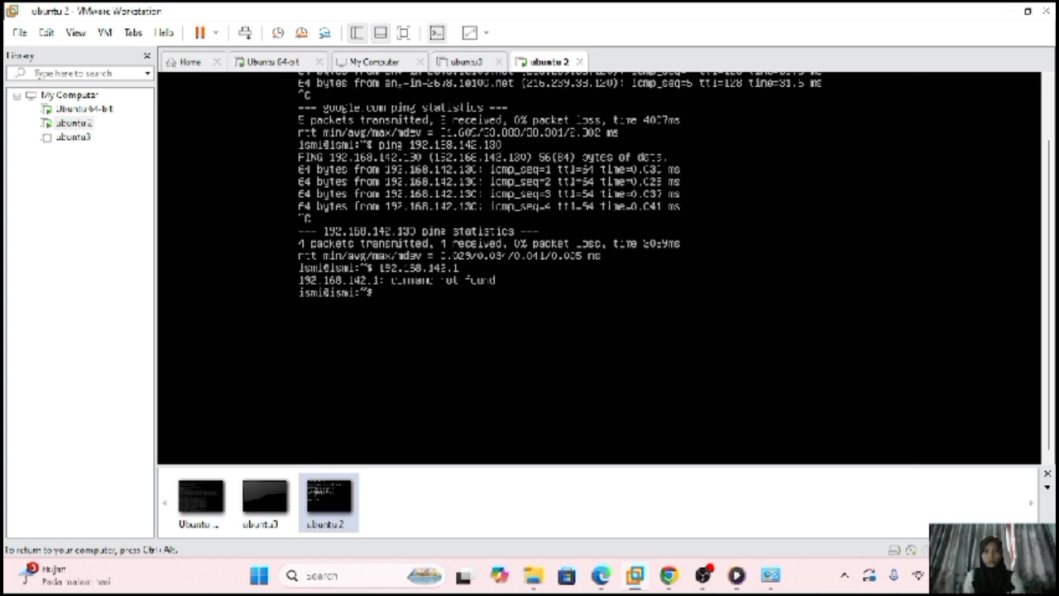
{"action": "type", "text": "i"}
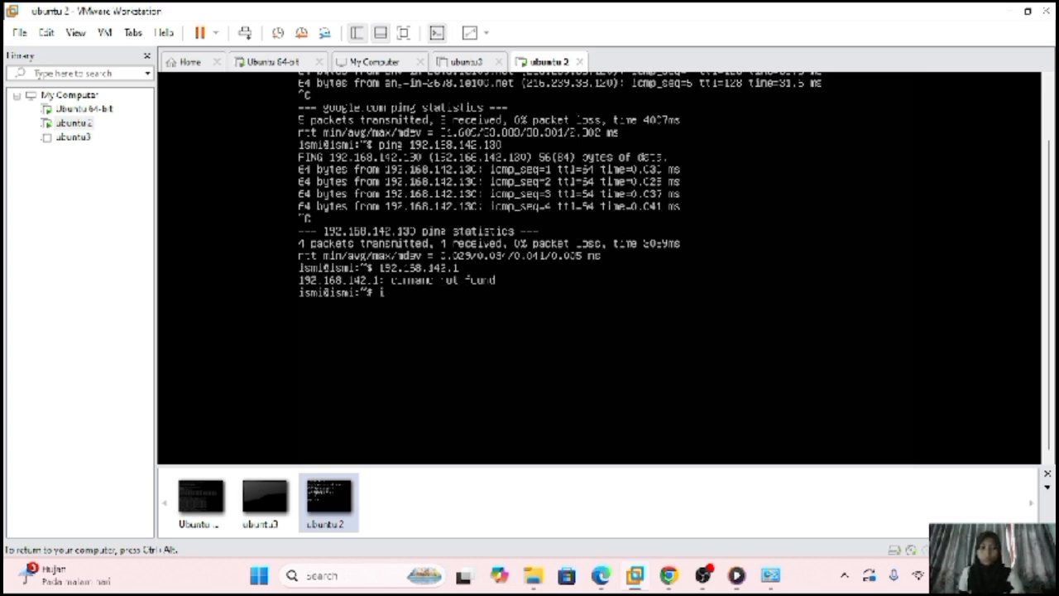
{"action": "type", "text": "p a"}
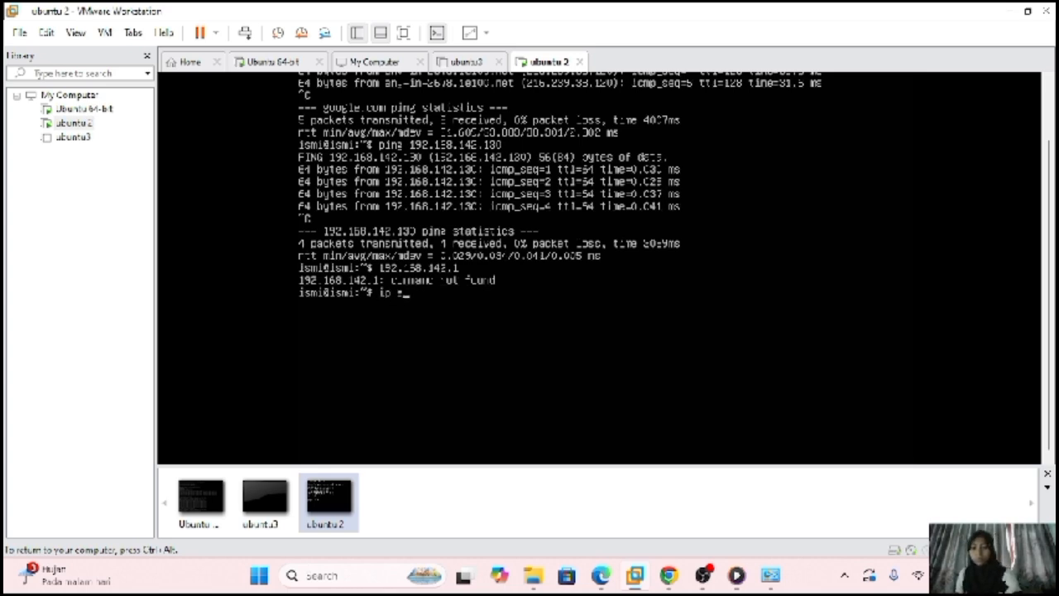
{"action": "type", "text": "ddress"}
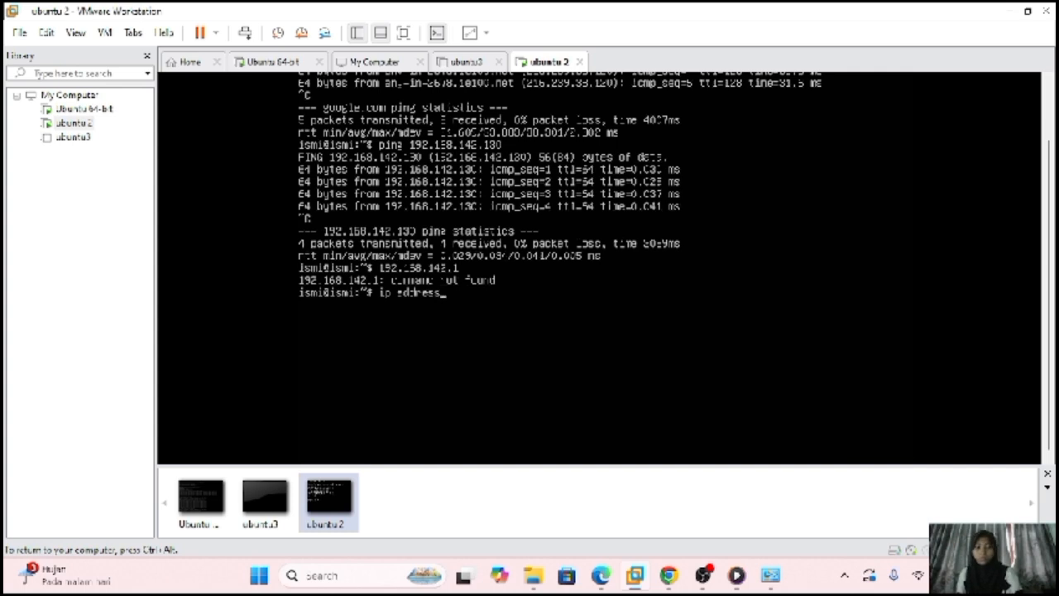
{"action": "key", "text": "Return"}
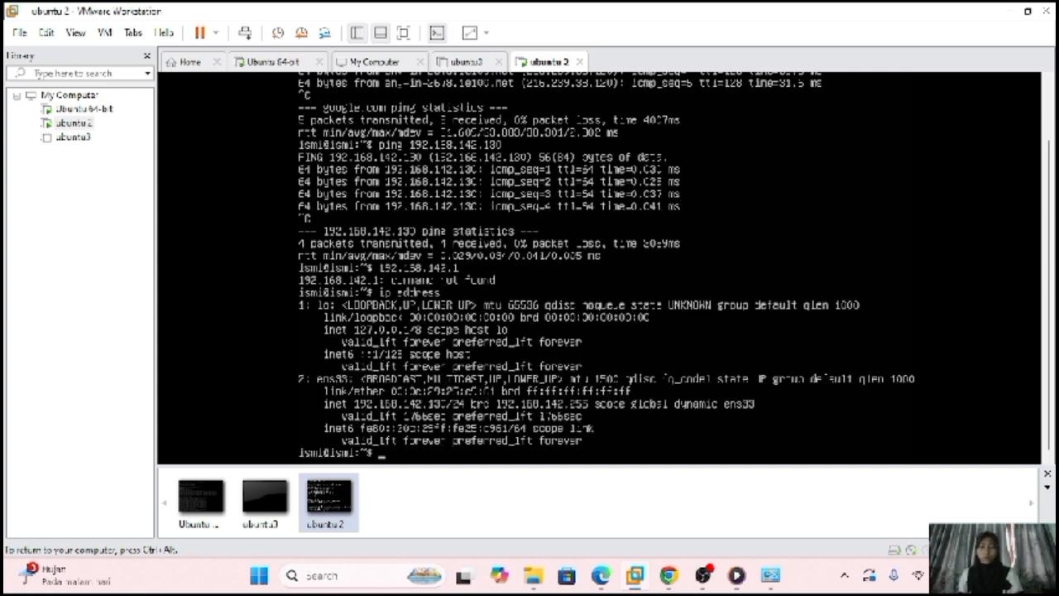
{"action": "key", "text": "ctrl+alt"}
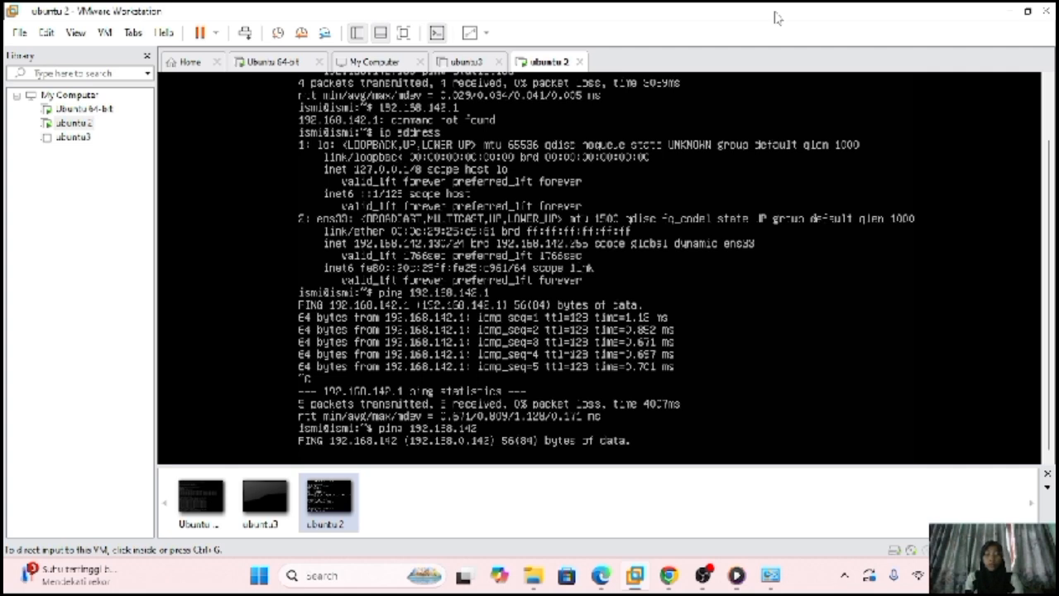
Launch Command Prompt on the Windows host from the taskbar search
{"action": "left_click", "coordinate": [815, 103]}
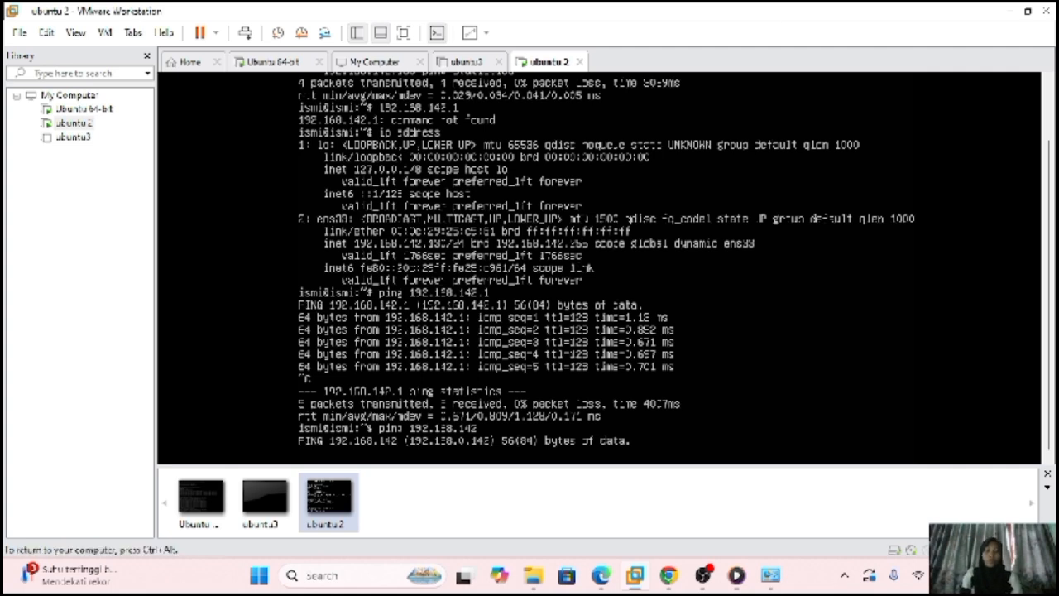
{"action": "key", "text": "ctrl+alt"}
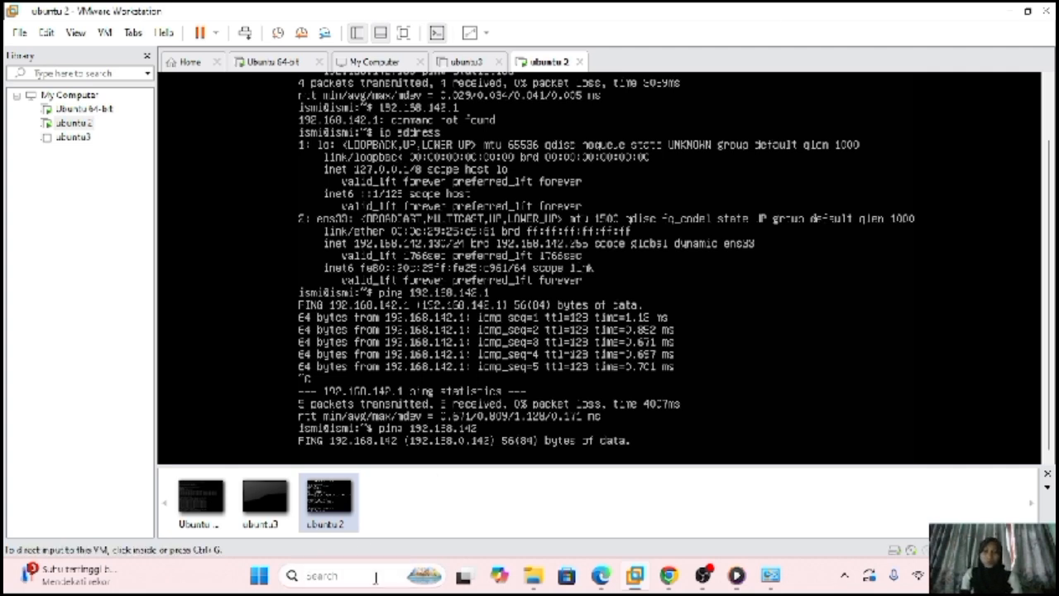
{"action": "left_click", "coordinate": [374, 577]}
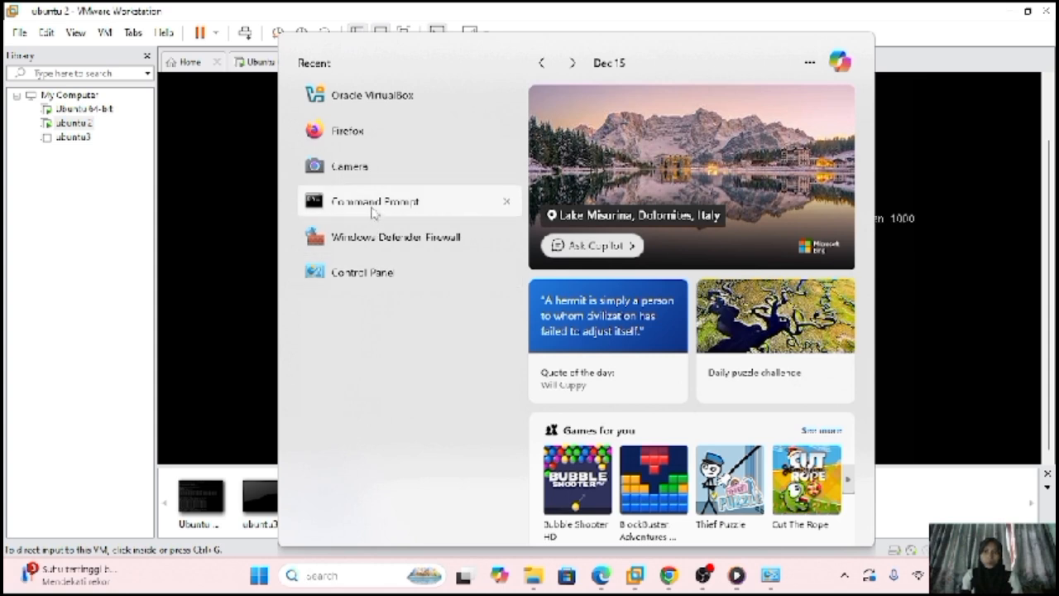
{"action": "left_click", "coordinate": [372, 206]}
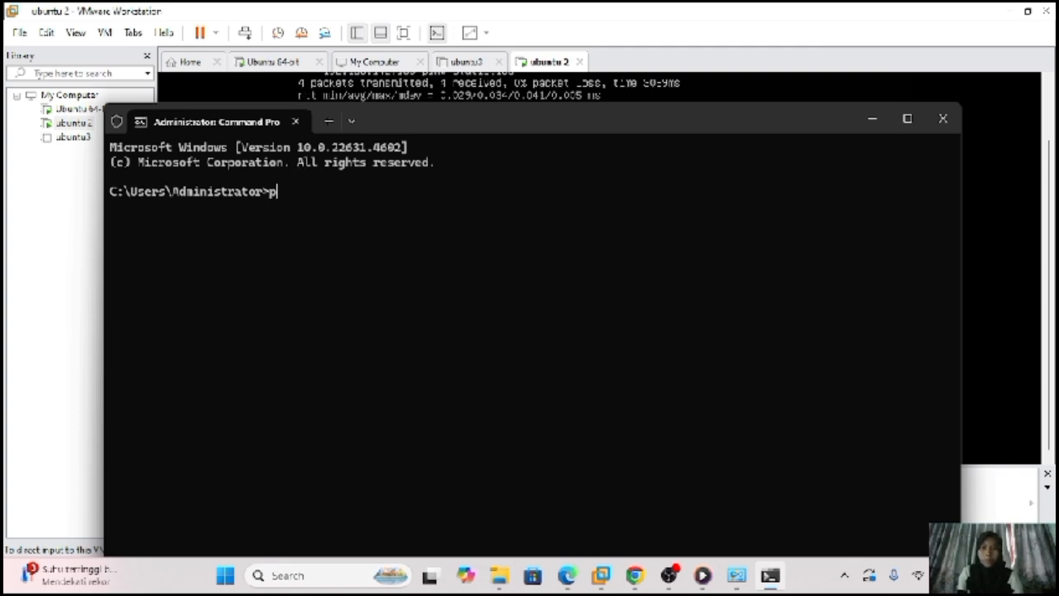
Ping 192.168.142.130 from the Windows host, receiving 4 of 4 replies with 0% loss
{"action": "type", "text": "ing"}
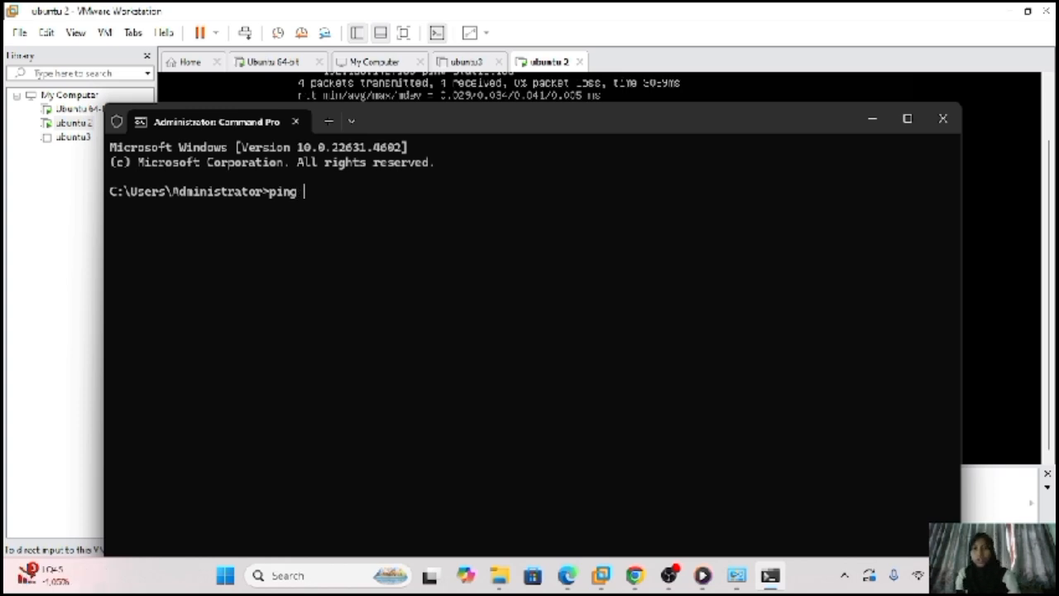
{"action": "type", "text": " 1"}
{"action": "type", "text": "5"}
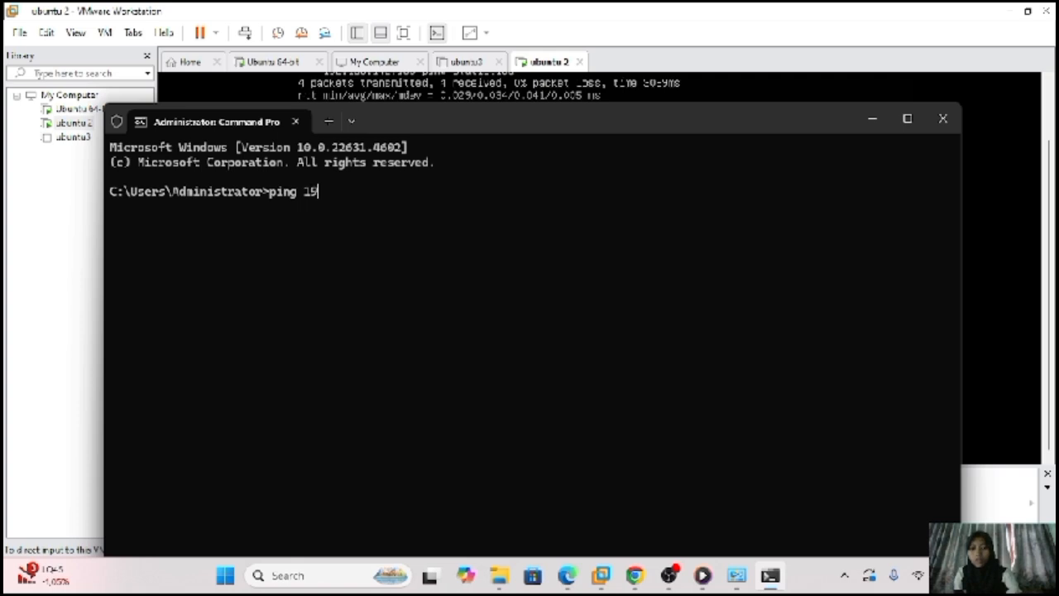
{"action": "type", "text": "2."}
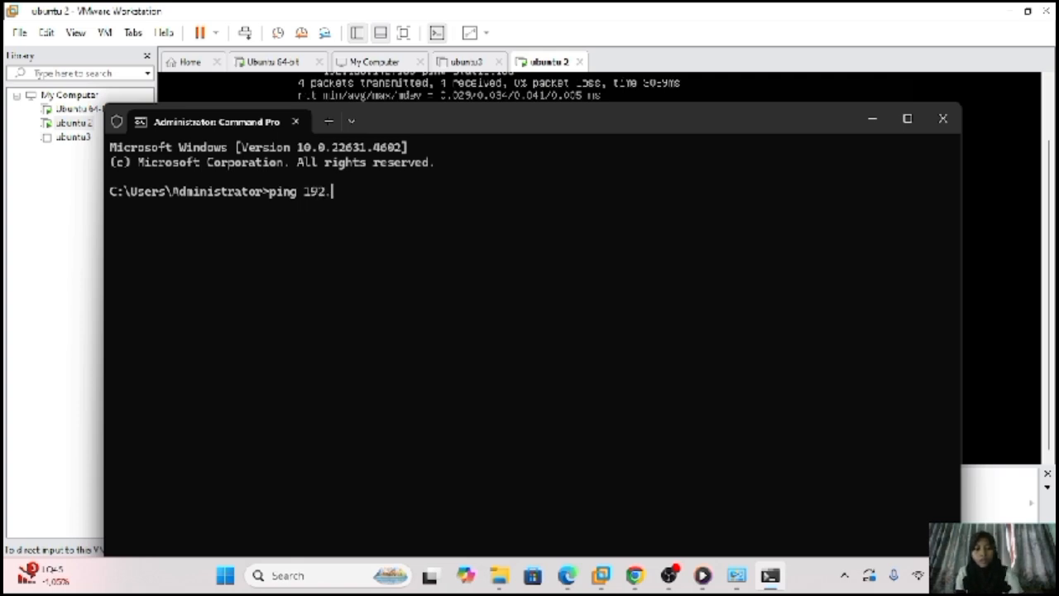
{"action": "type", "text": "16"}
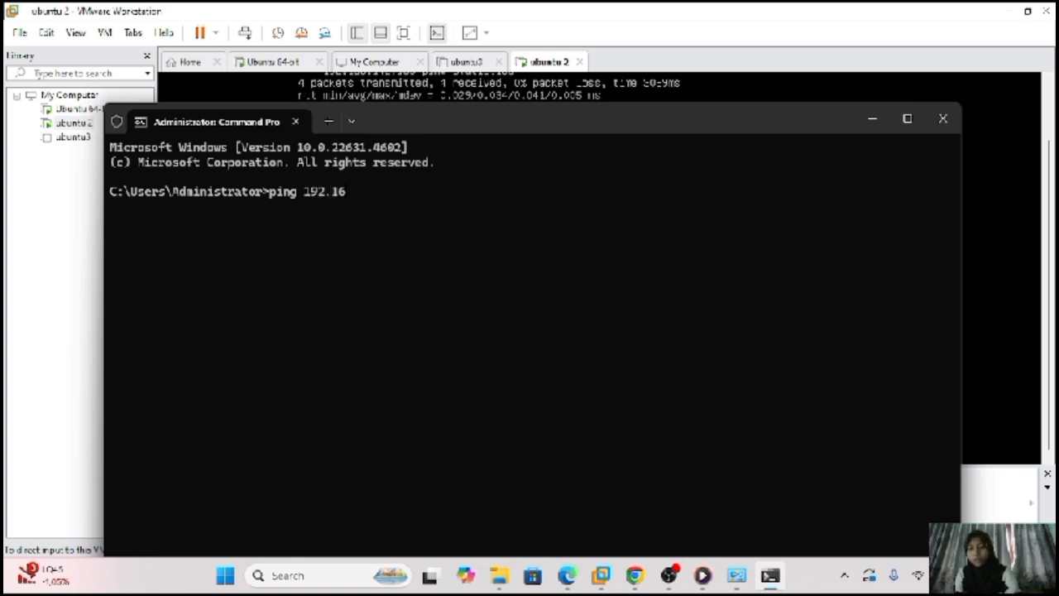
{"action": "type", "text": "8."}
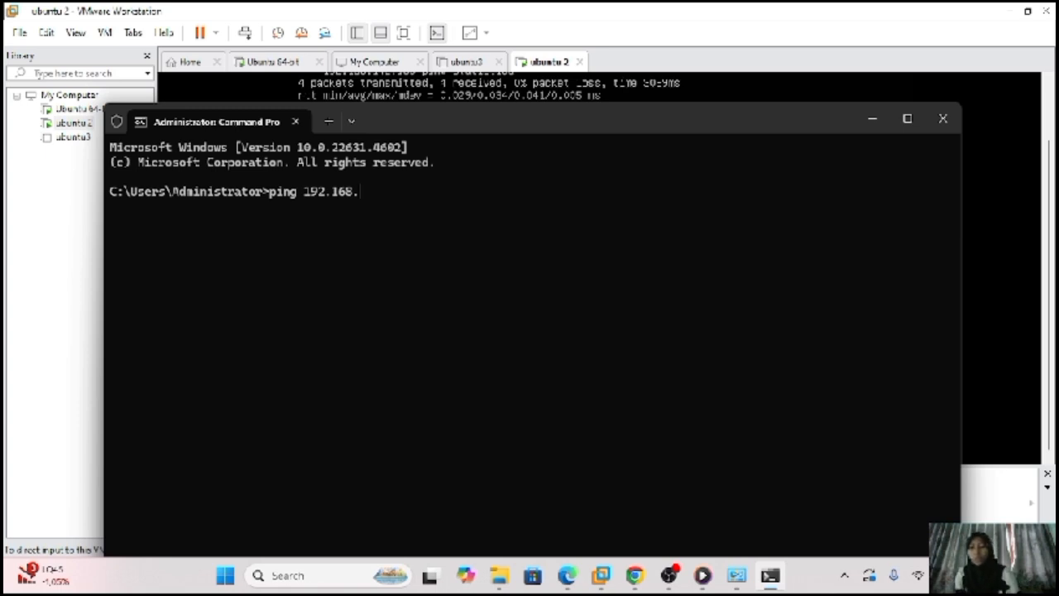
{"action": "type", "text": "142"}
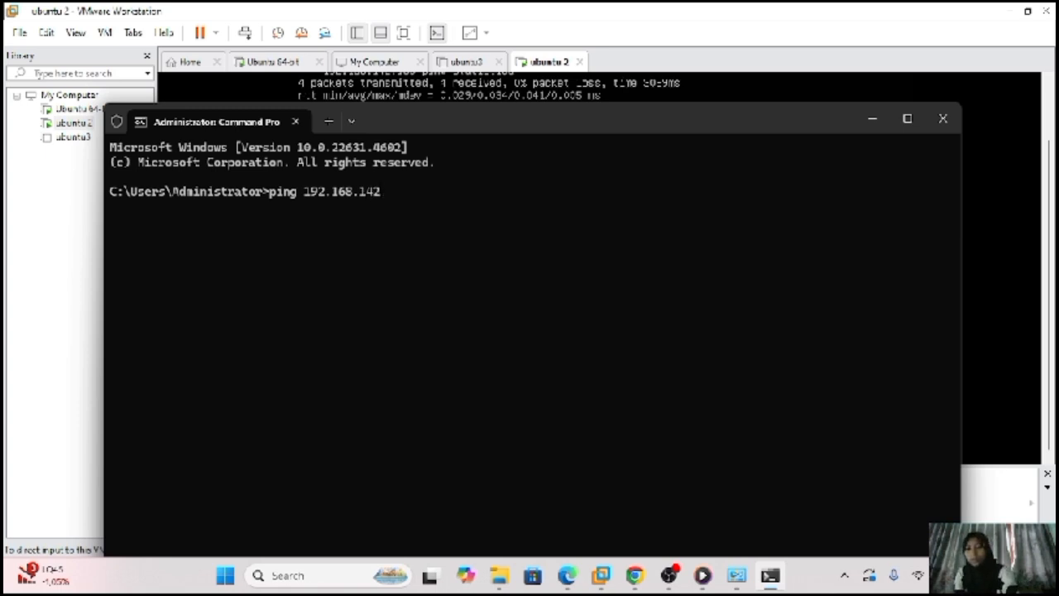
{"action": "type", "text": "."}
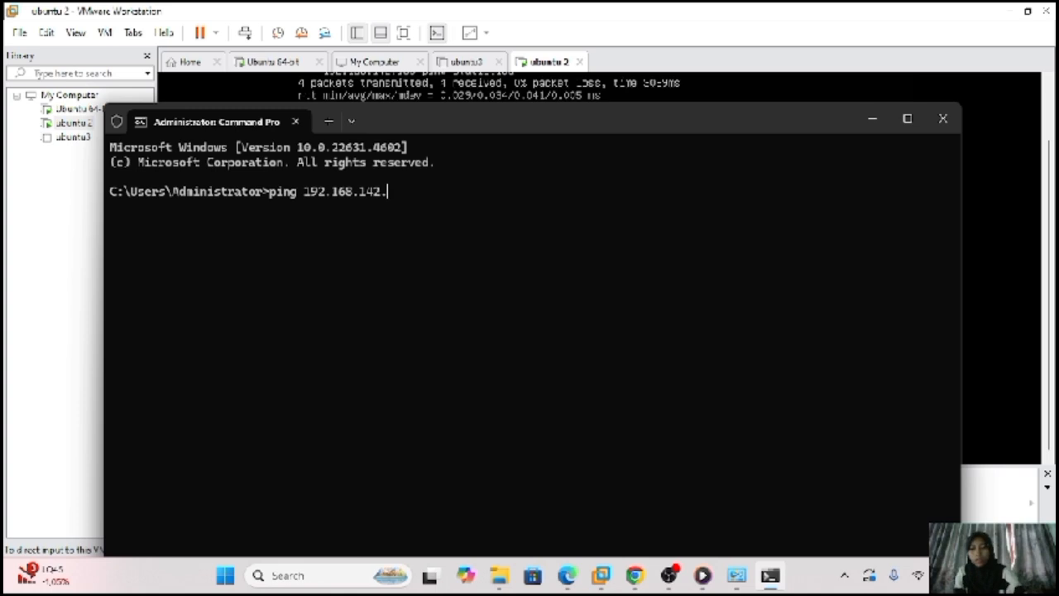
{"action": "type", "text": "130"}
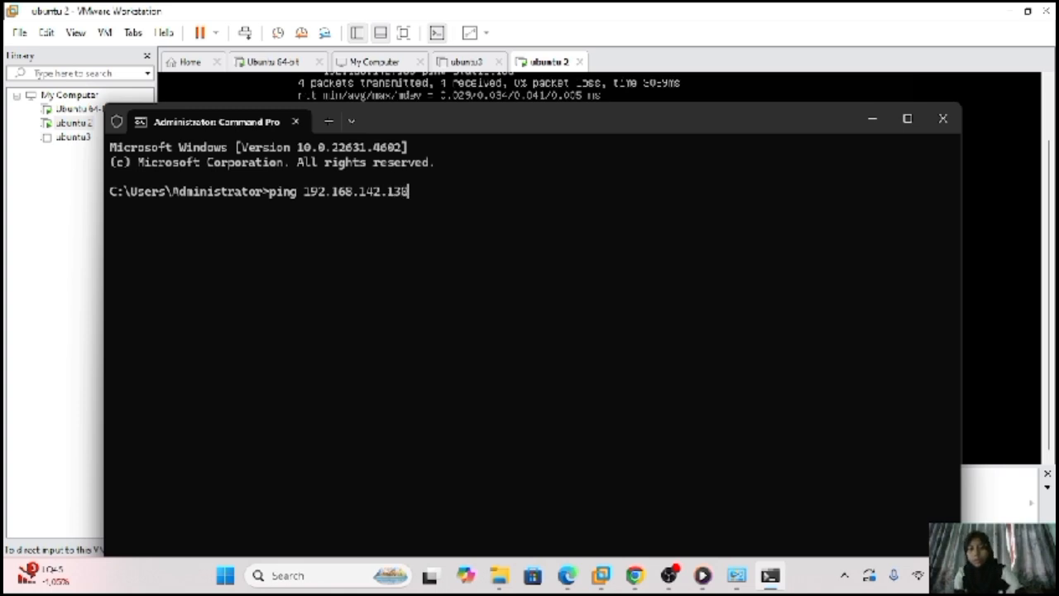
{"action": "key", "text": "Return"}
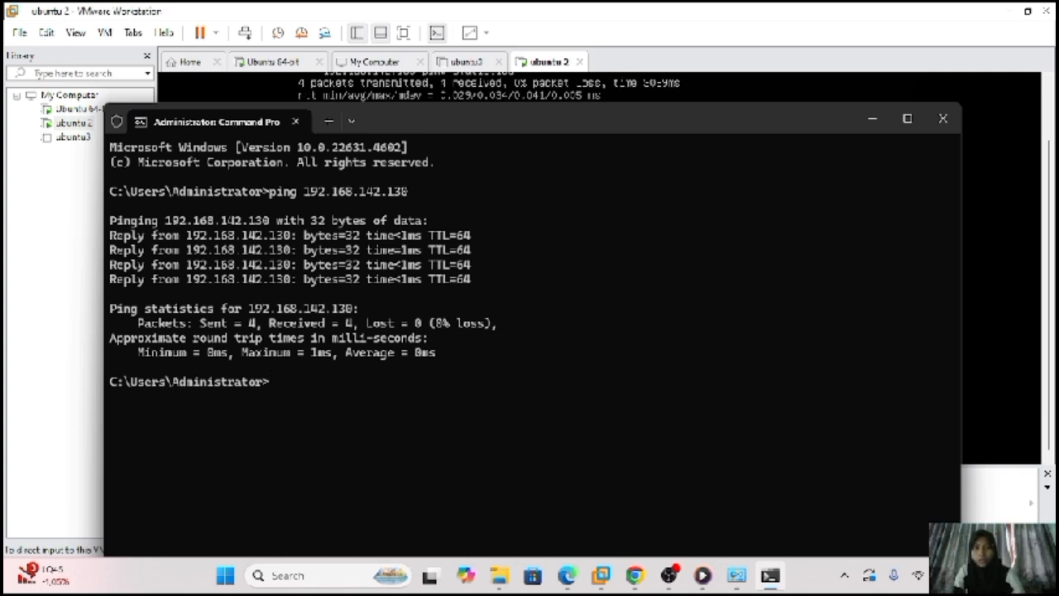
Run the ping to 192.168.142.130 from Windows a second time
{"action": "type", "text": "ping "}
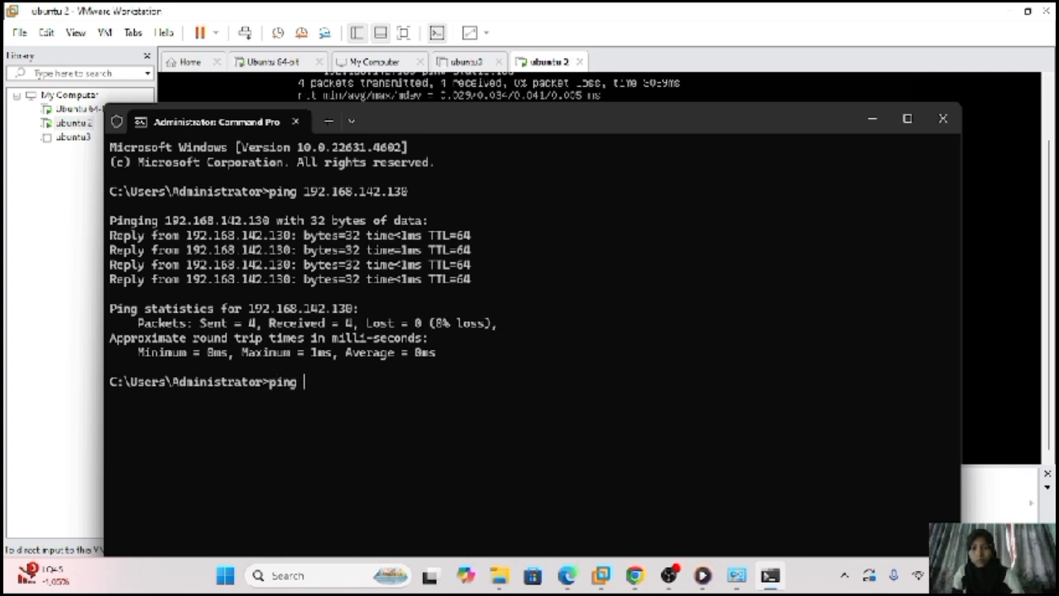
{"action": "type", "text": "192.168"}
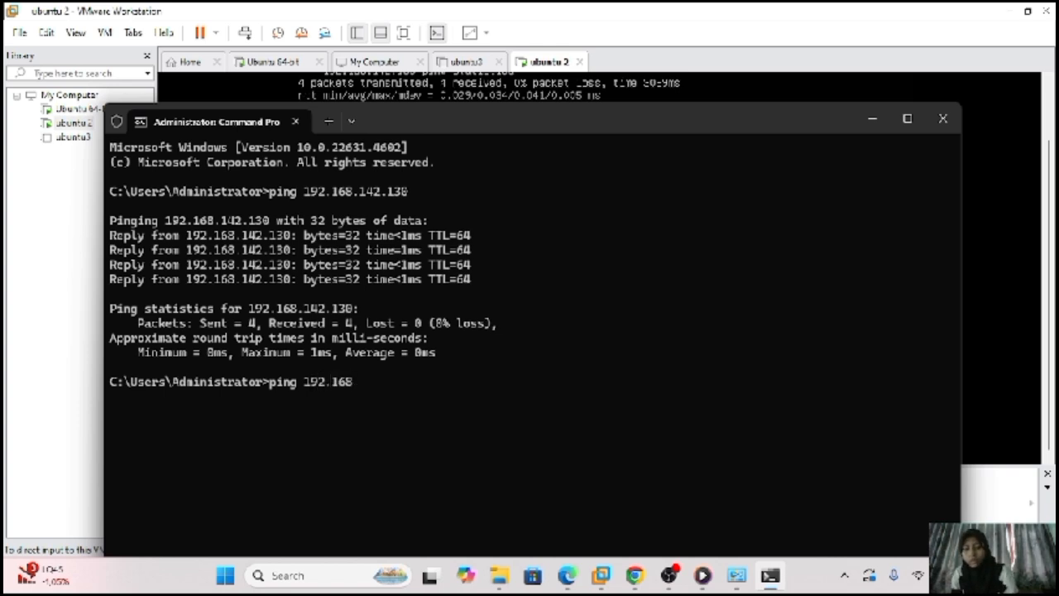
{"action": "type", "text": ".142"}
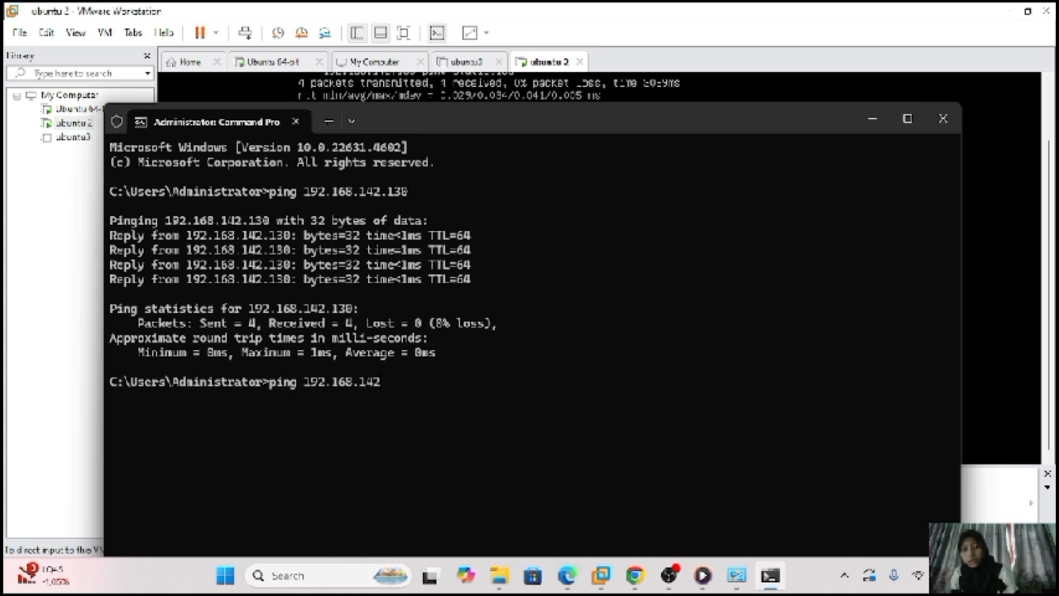
{"action": "type", "text": ".1"}
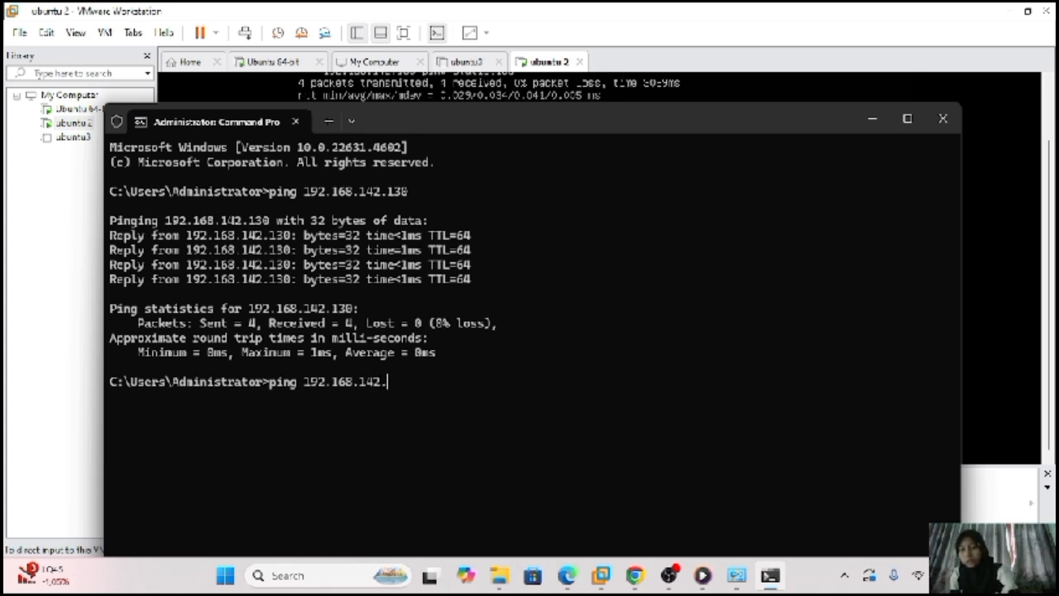
{"action": "type", "text": "30"}
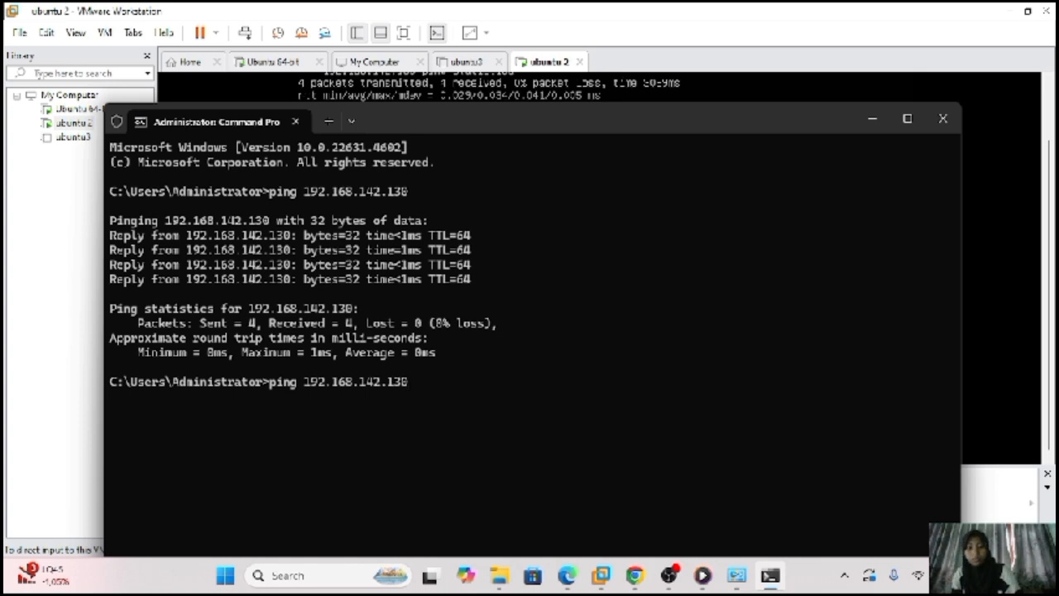
{"action": "key", "text": "Return"}
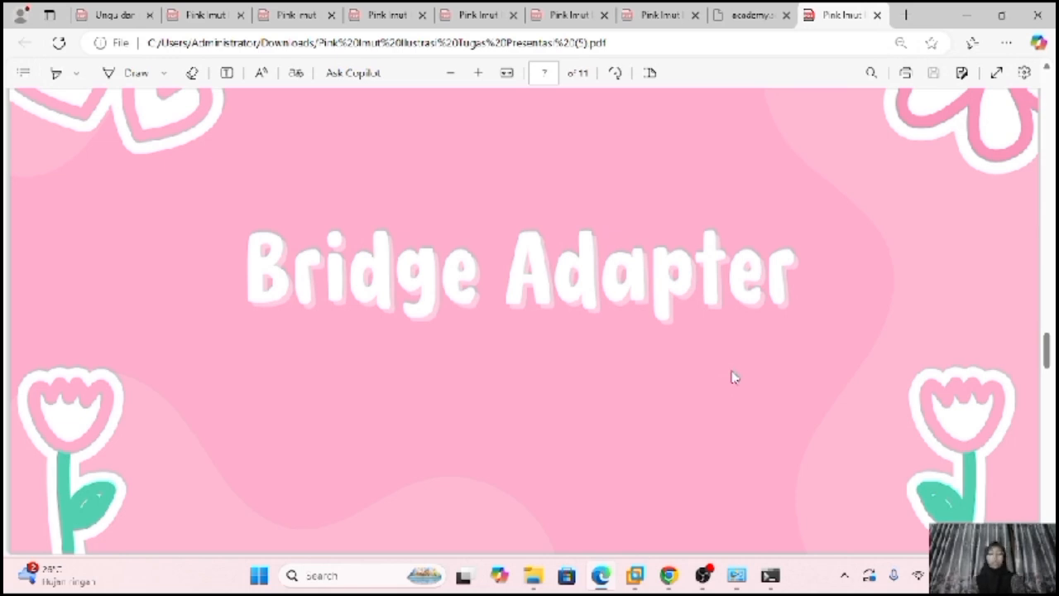
Bring up PDF page 8's wifi A diagram and check the current Wi-Fi network in Quick Settings
{"action": "scroll", "coordinate": [733, 377], "scroll_direction": "down", "scroll_amount": 5}
{"action": "scroll", "coordinate": [733, 377], "scroll_direction": "up", "scroll_amount": 1}
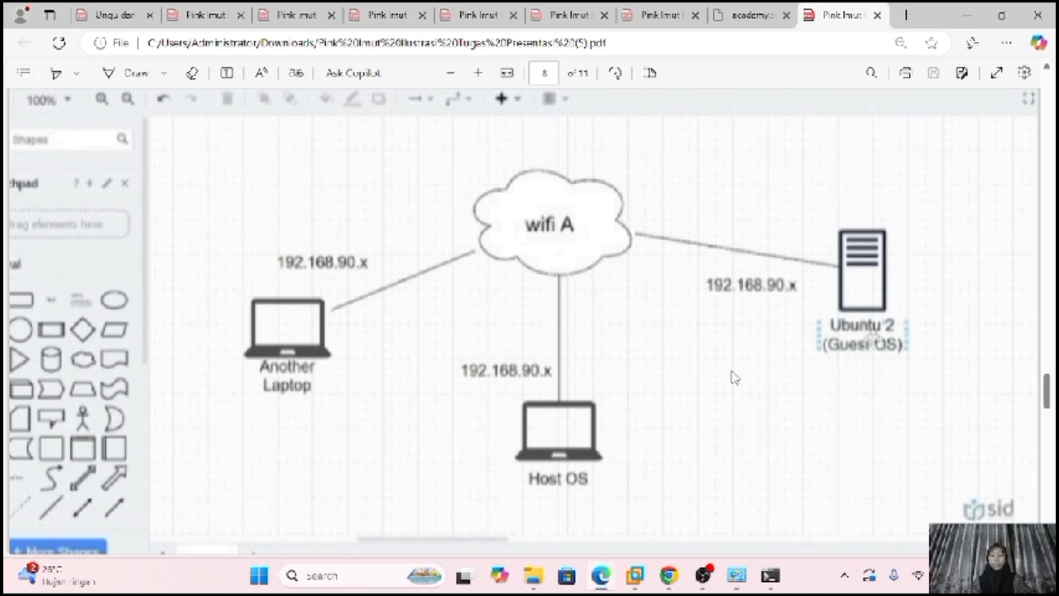
{"action": "left_click", "coordinate": [919, 576]}
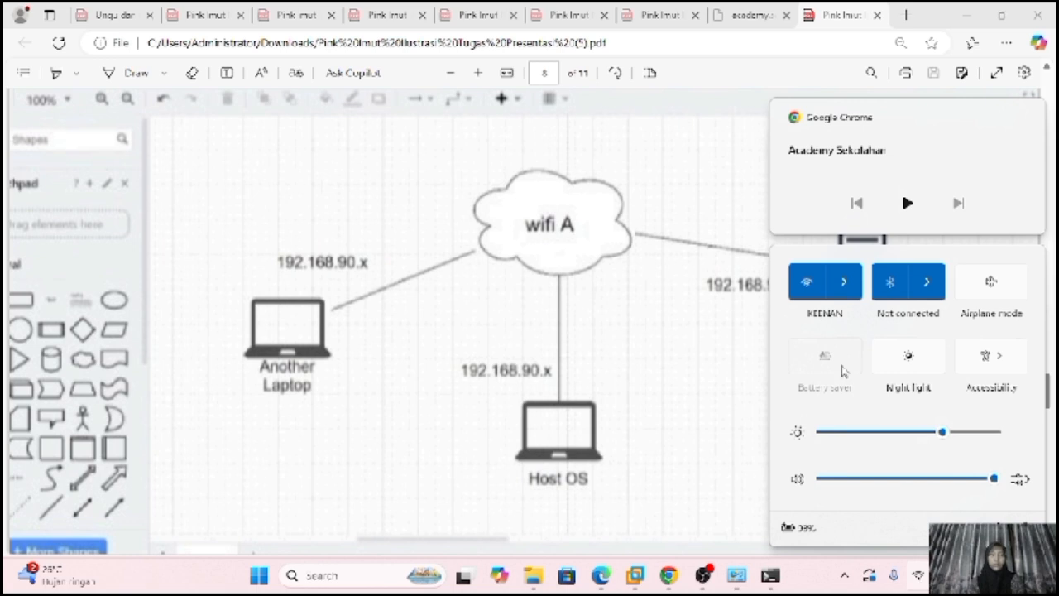
{"action": "left_click", "coordinate": [732, 507]}
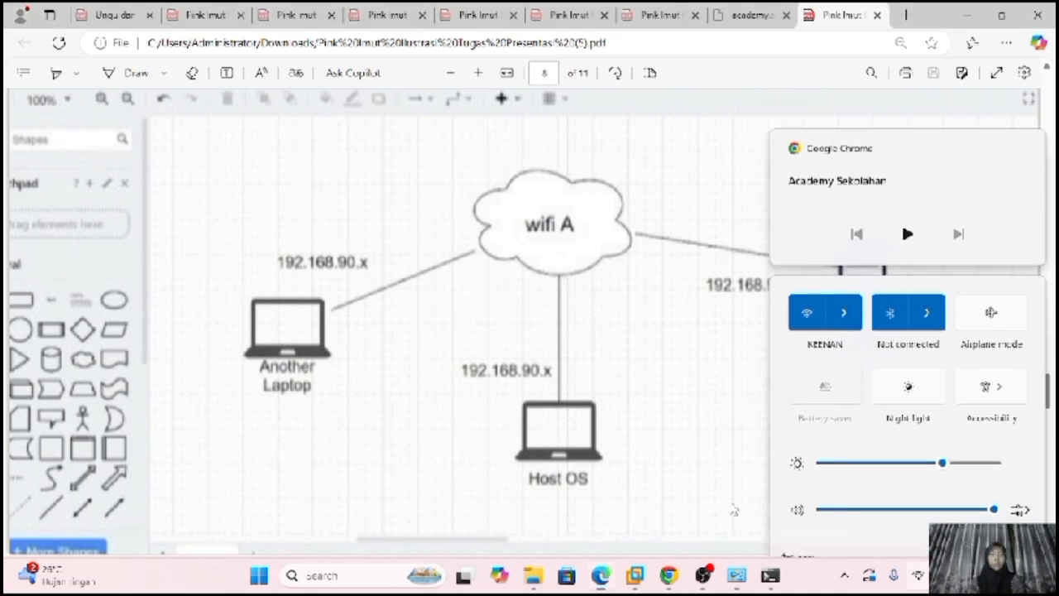
{"action": "mouse_move", "coordinate": [737, 577]}
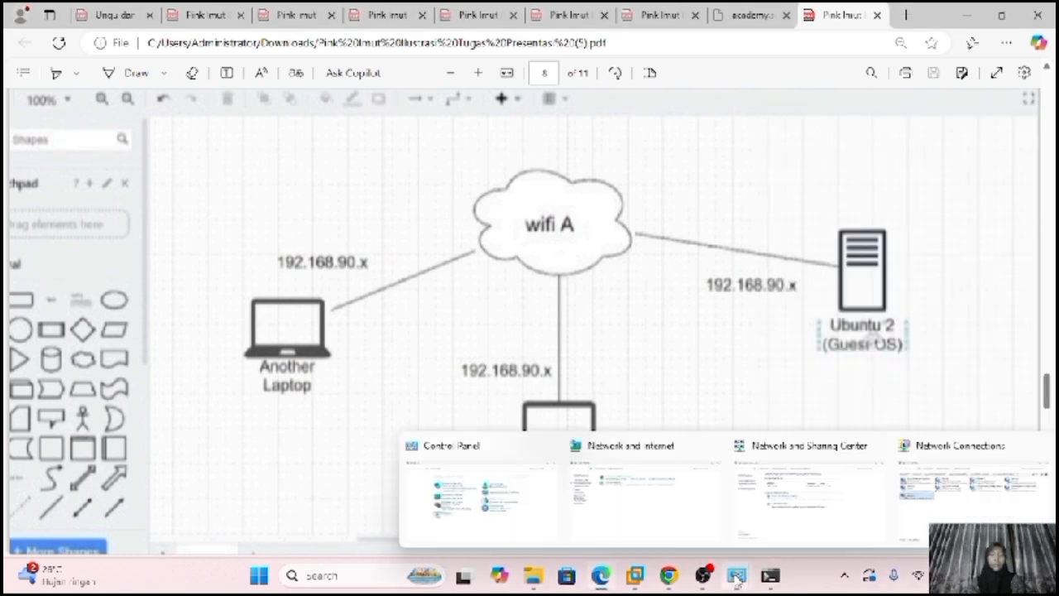
{"action": "left_click", "coordinate": [511, 500]}
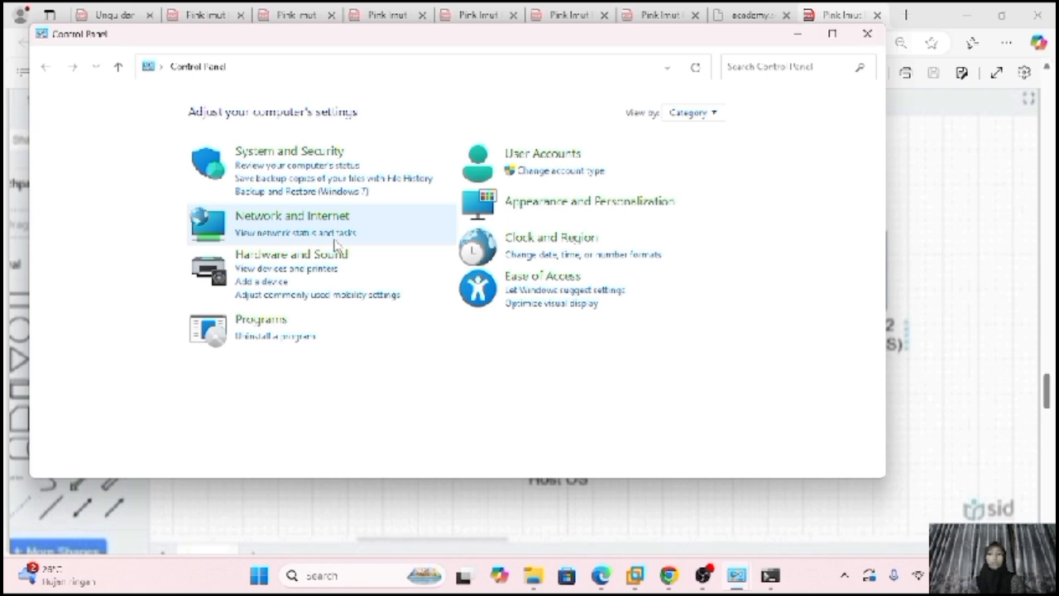
{"action": "left_click", "coordinate": [338, 237]}
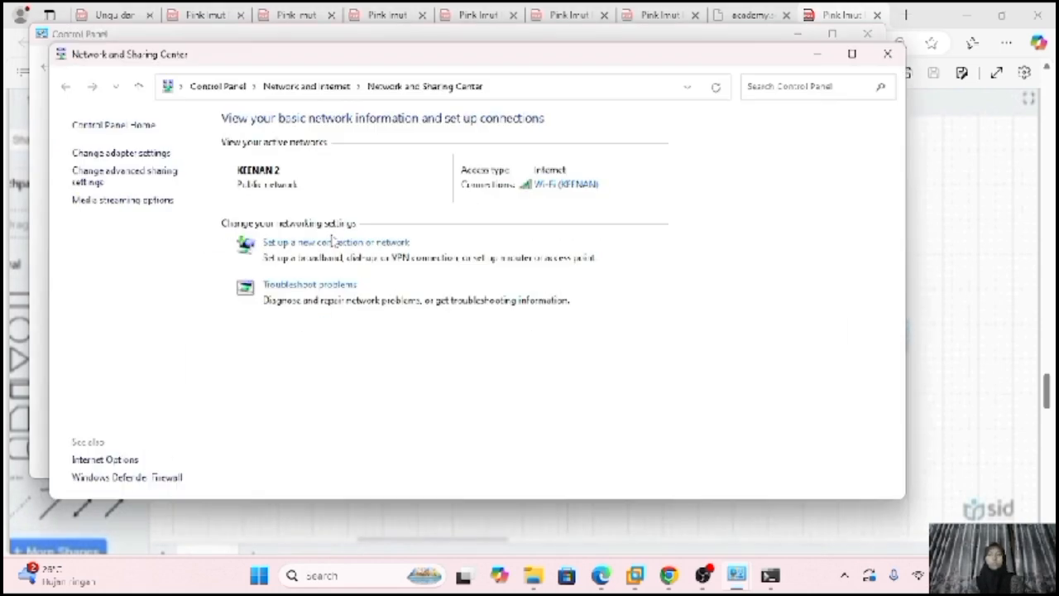
{"action": "left_click", "coordinate": [147, 157]}
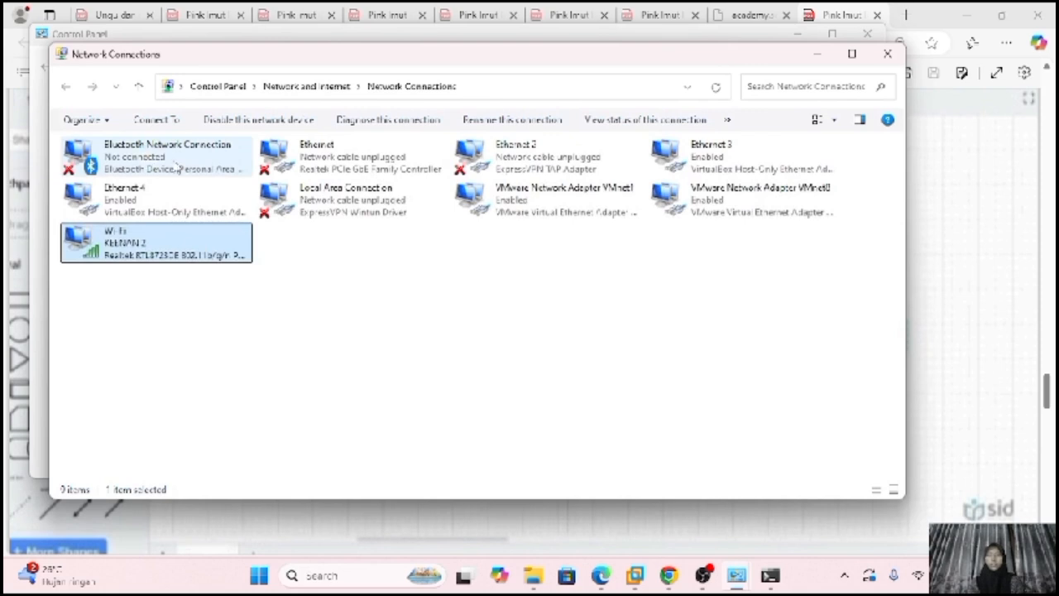
{"action": "double_click", "coordinate": [171, 250]}
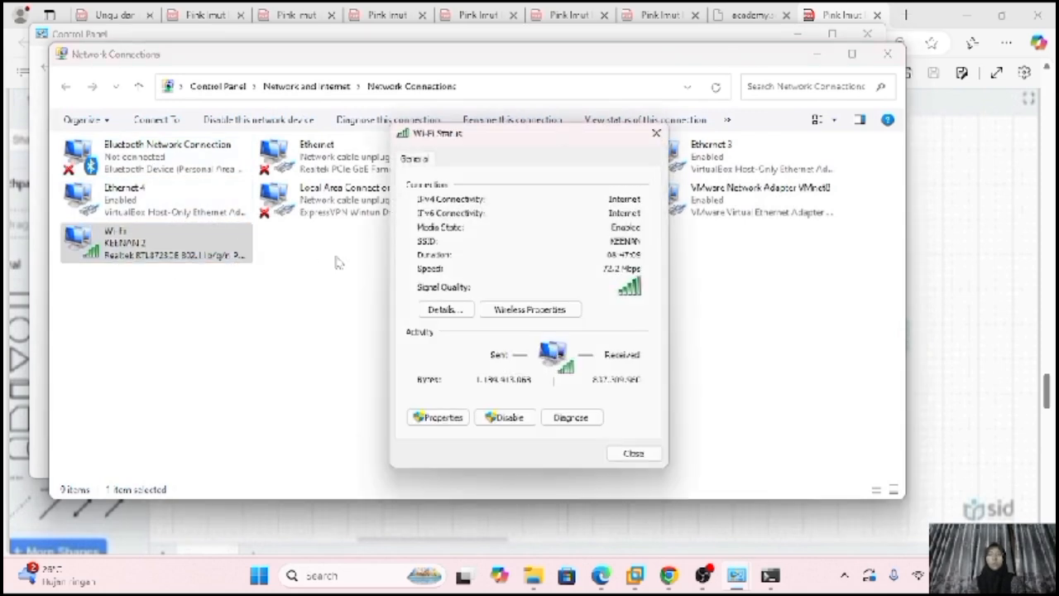
{"action": "left_click", "coordinate": [440, 310]}
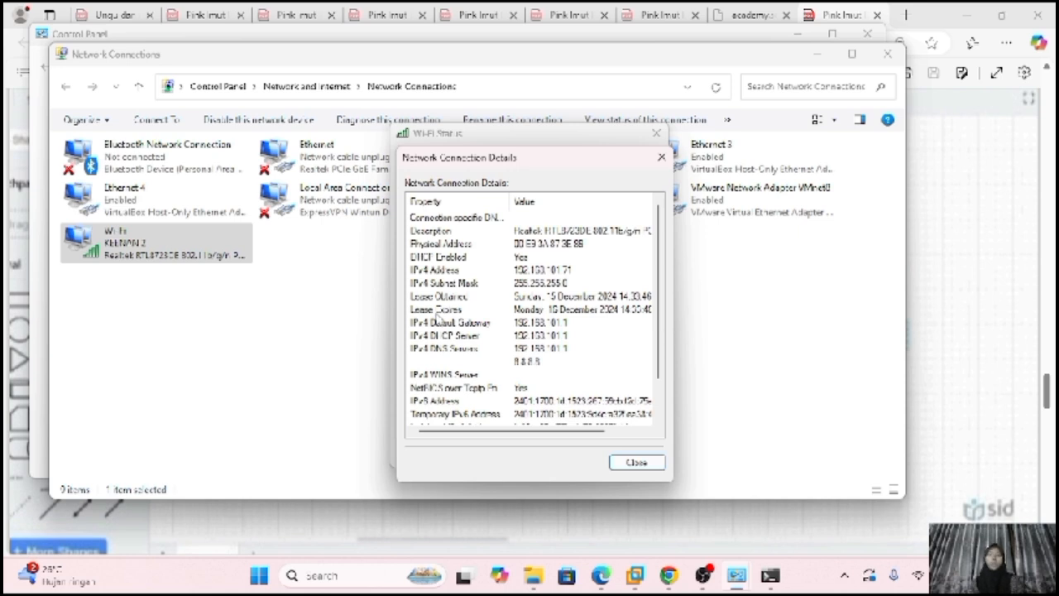
{"action": "left_click", "coordinate": [636, 462]}
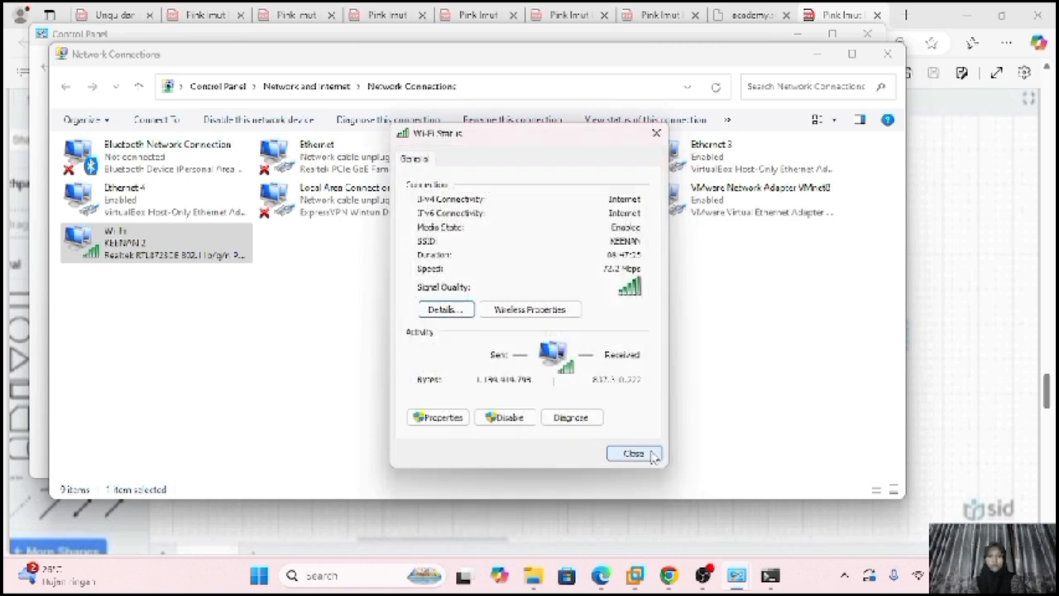
{"action": "left_click", "coordinate": [652, 455]}
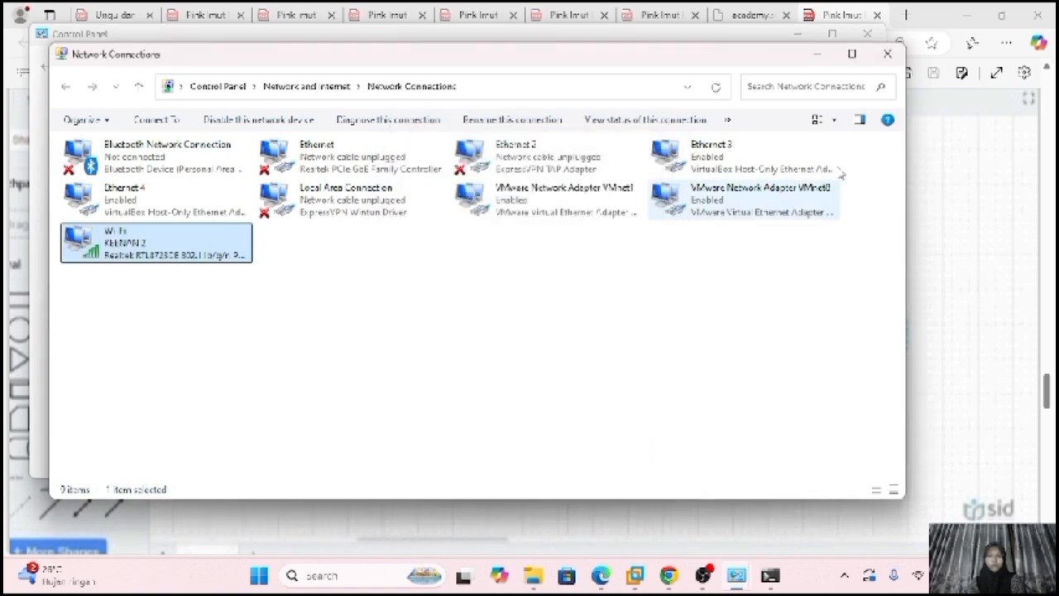
{"action": "left_click", "coordinate": [823, 59]}
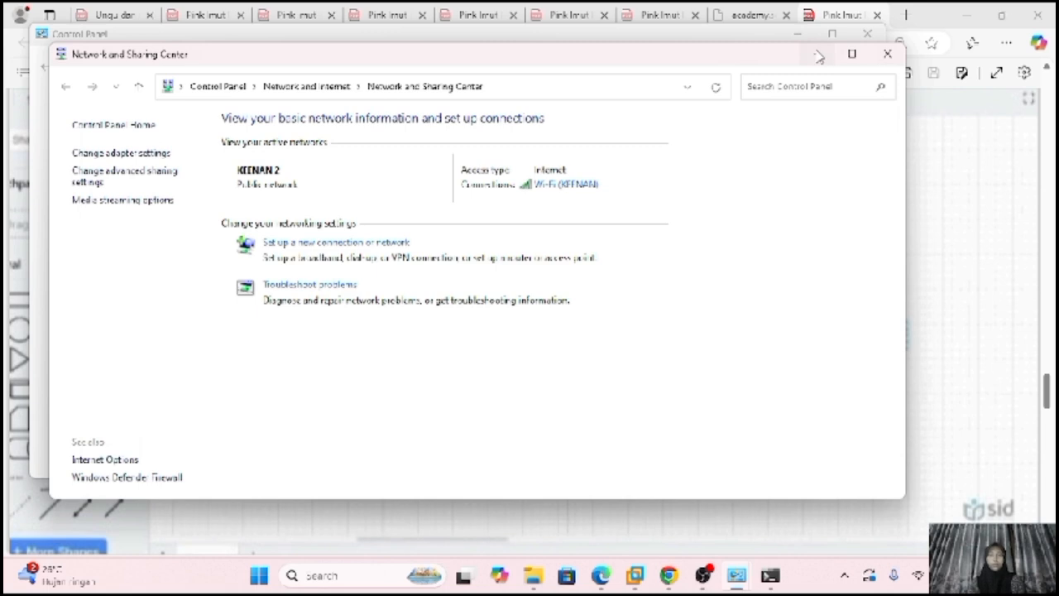
{"action": "left_click", "coordinate": [818, 54]}
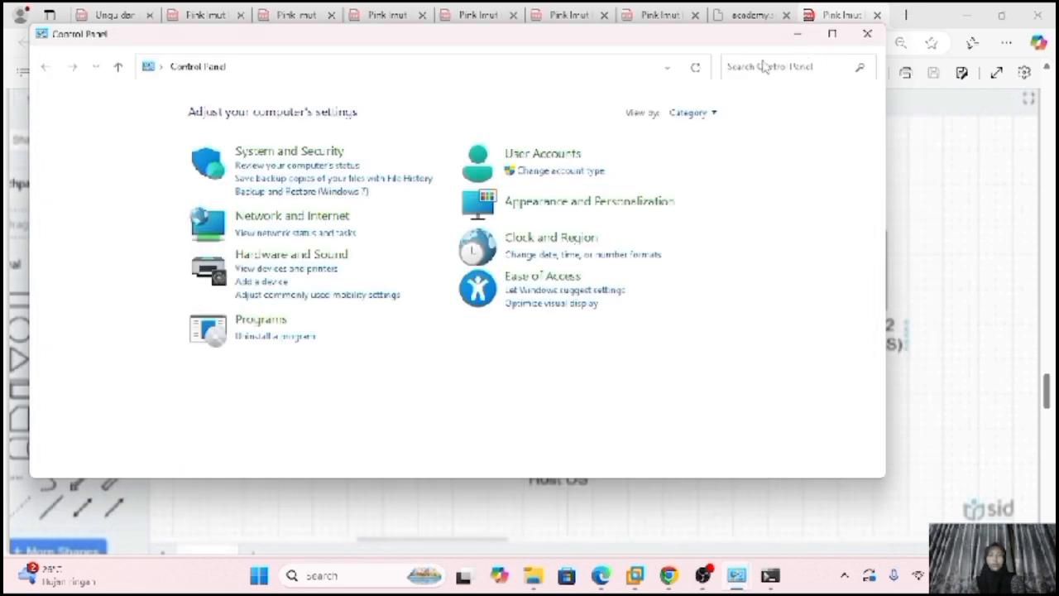
{"action": "left_click", "coordinate": [798, 35]}
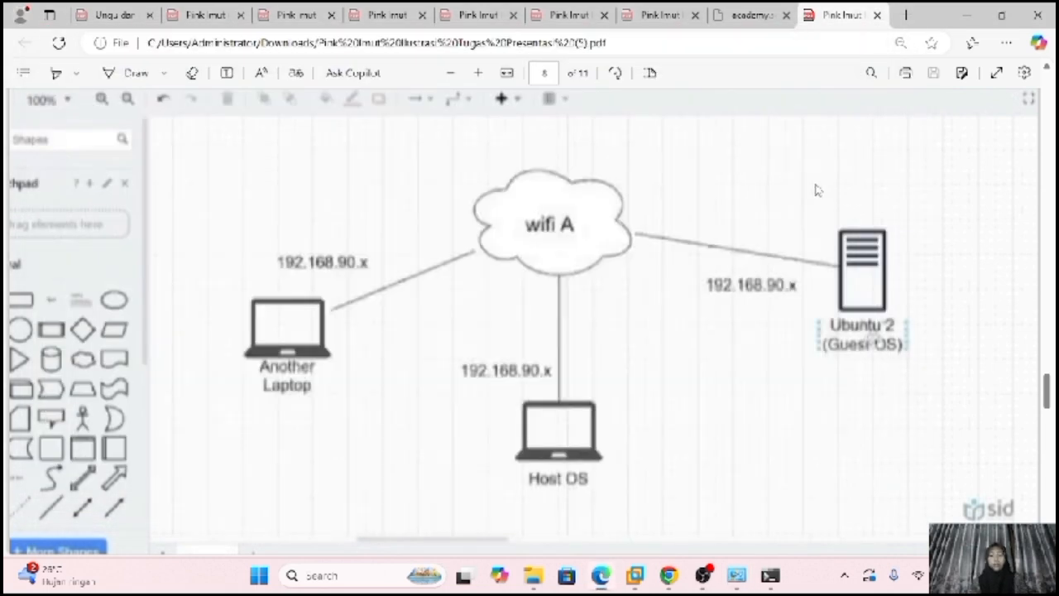